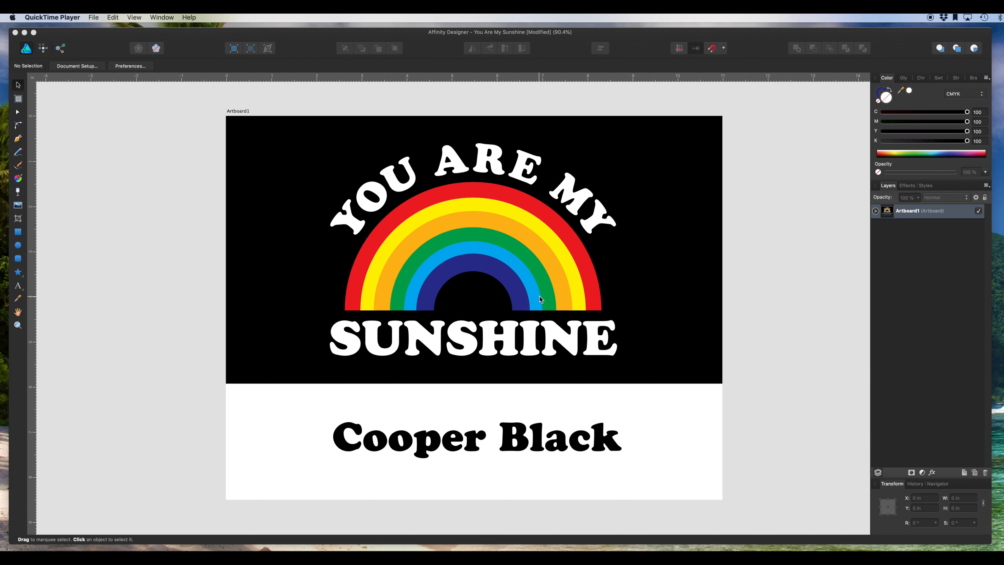
- Insert a document-size artboard, and draw another one about 9.13 × 8.13 in in the empty space left of the rainbow artboard
scroll(539, 295, "left", 10)
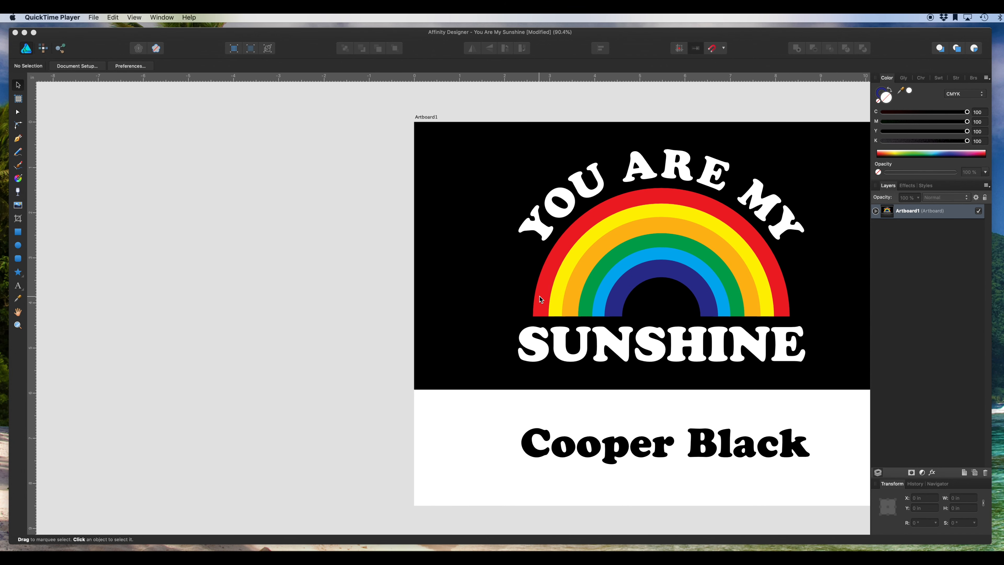
scroll(250, 172, "left", 10)
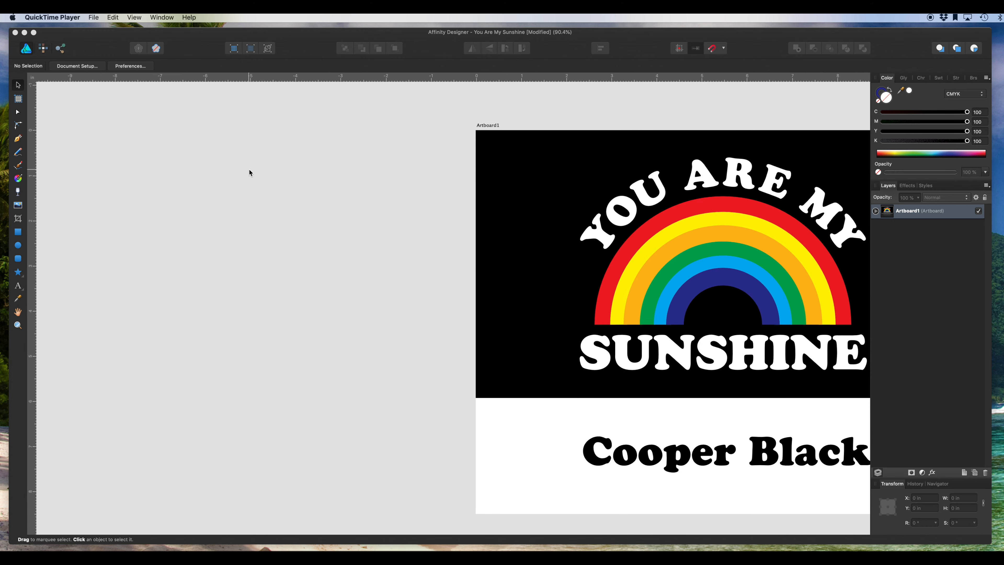
left_click(18, 99)
left_click(18, 99)
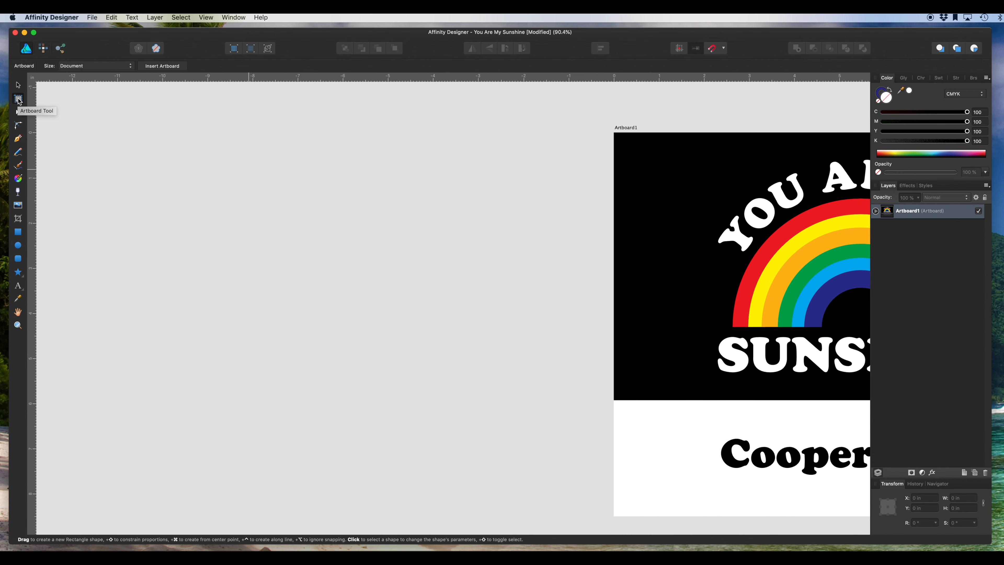
left_click(162, 66)
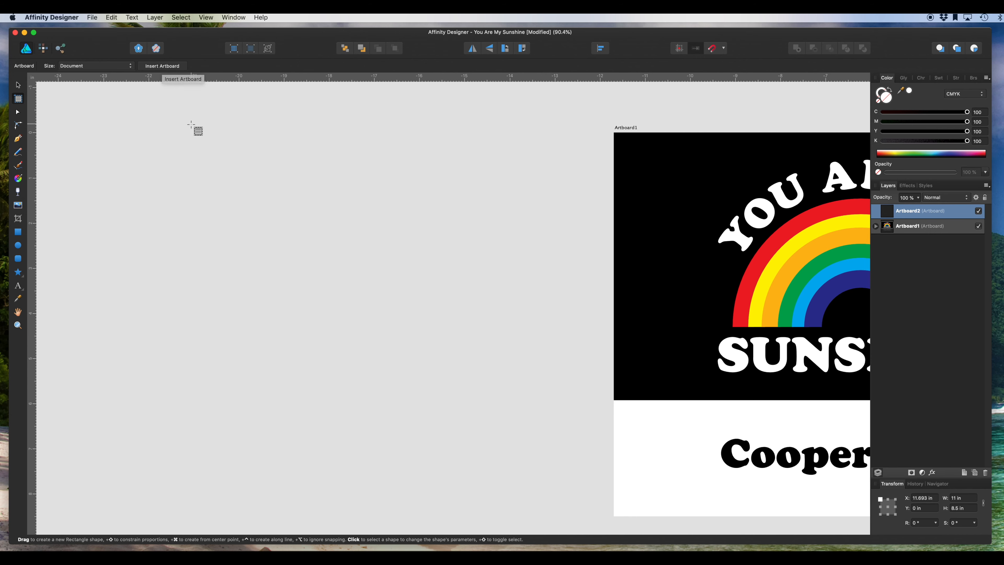
left_click_drag(157, 122, 569, 489)
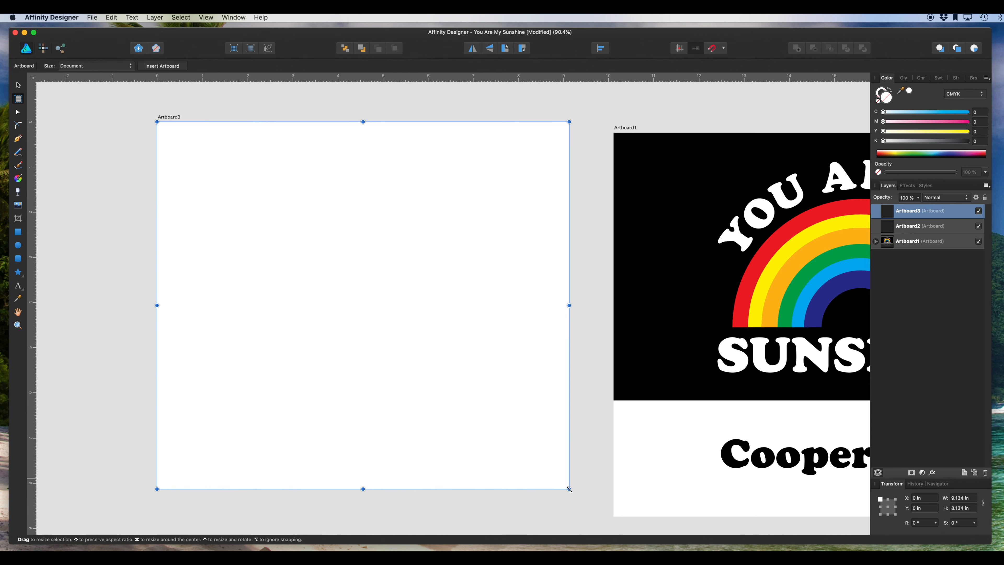
scroll(439, 390, "left", 5)
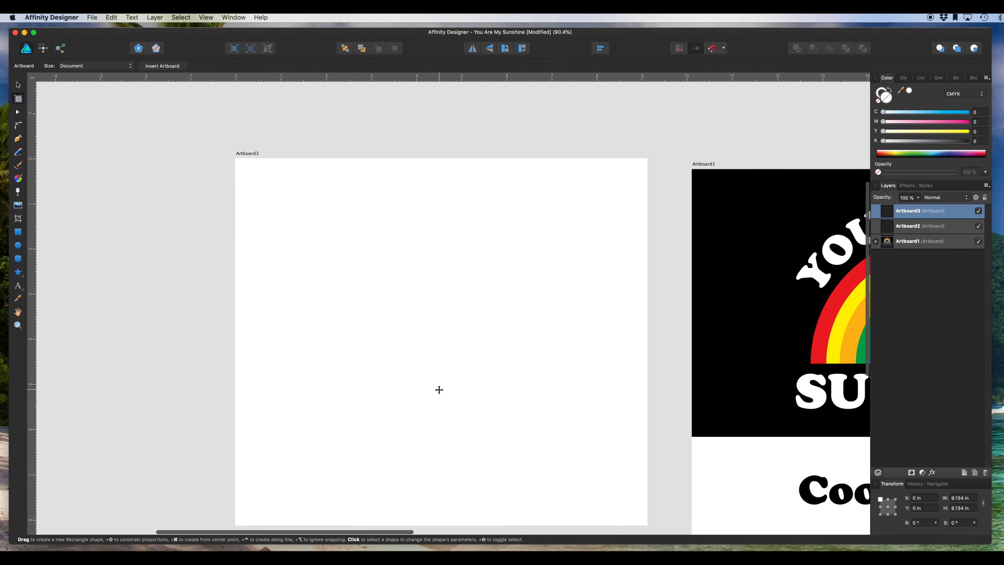
scroll(439, 389, "left", 2)
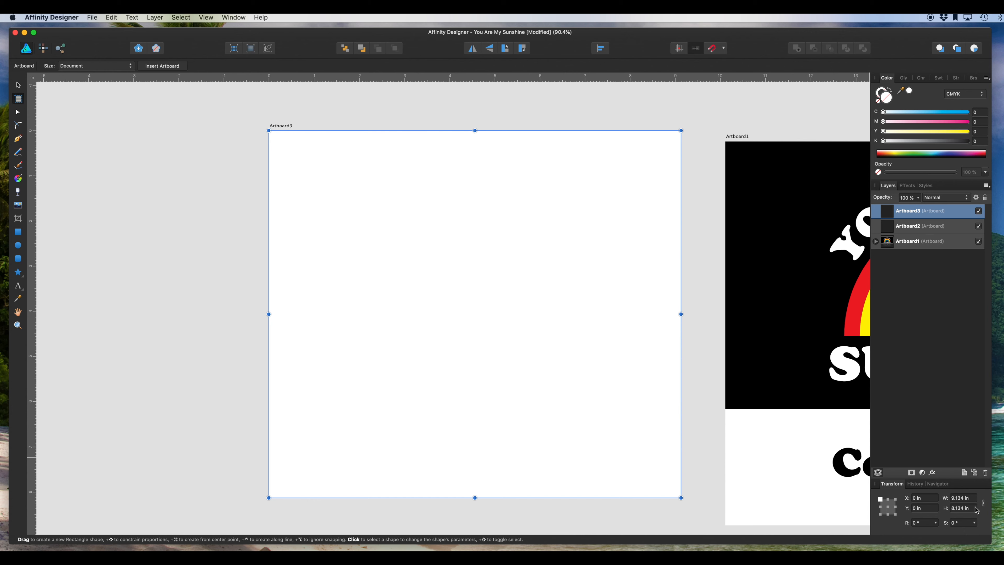
- Resize the drawn artboard to 15 in wide and 18 in high
left_click(958, 499)
double_click(957, 501)
type("4500")
key("Return")
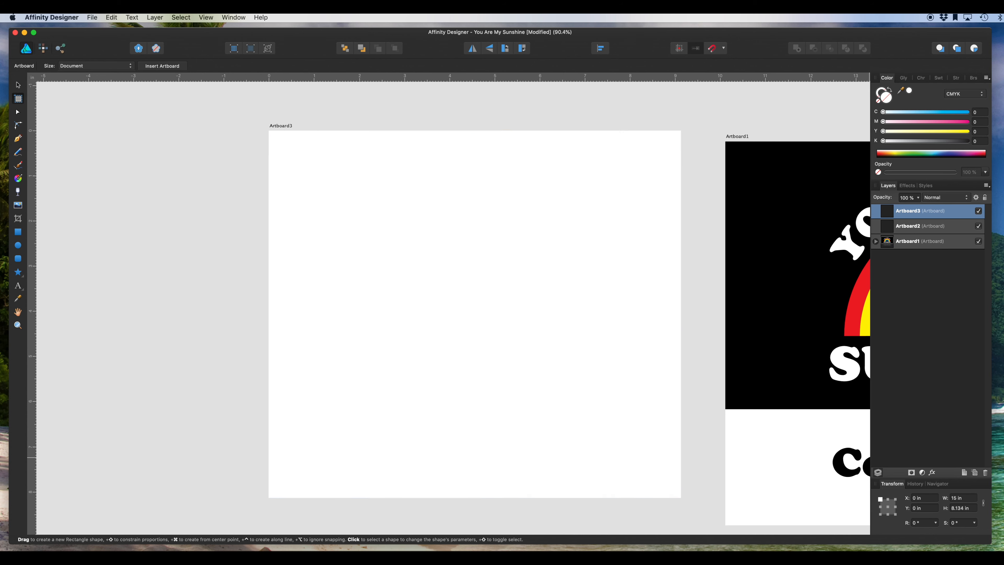
left_click(958, 510)
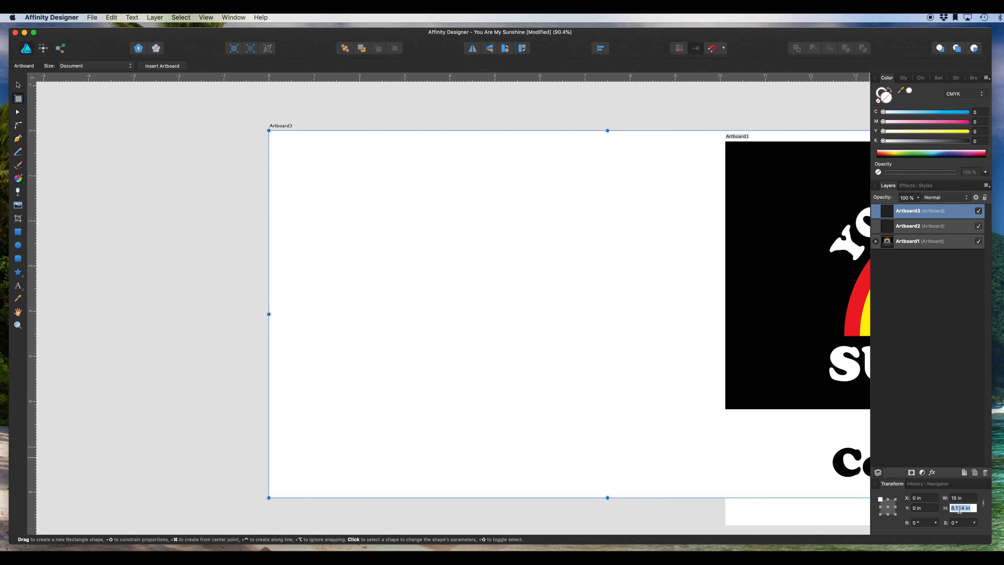
type("5400")
key("Return")
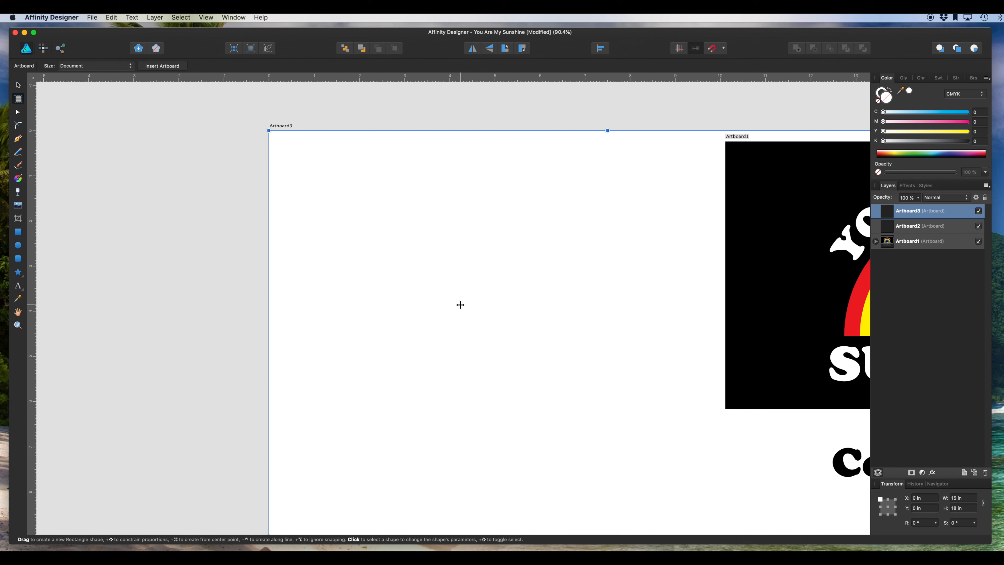
- Move the 15 × 18 in artboard clear of the rainbow artboard, and delete the surplus empty artboard on the far side
scroll(327, 178, "down", 2)
scroll(328, 178, "down", 3)
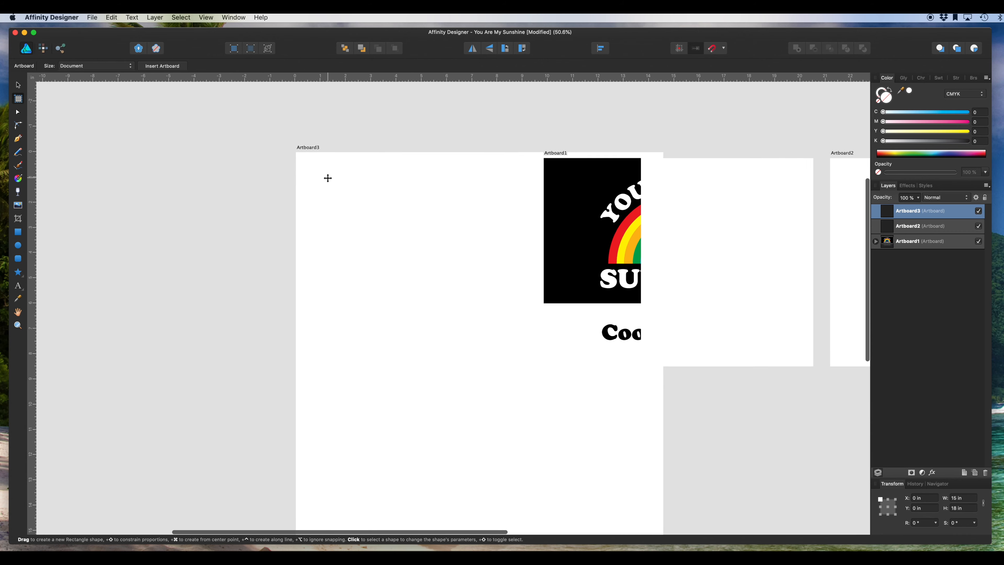
left_click_drag(329, 179, 259, 159)
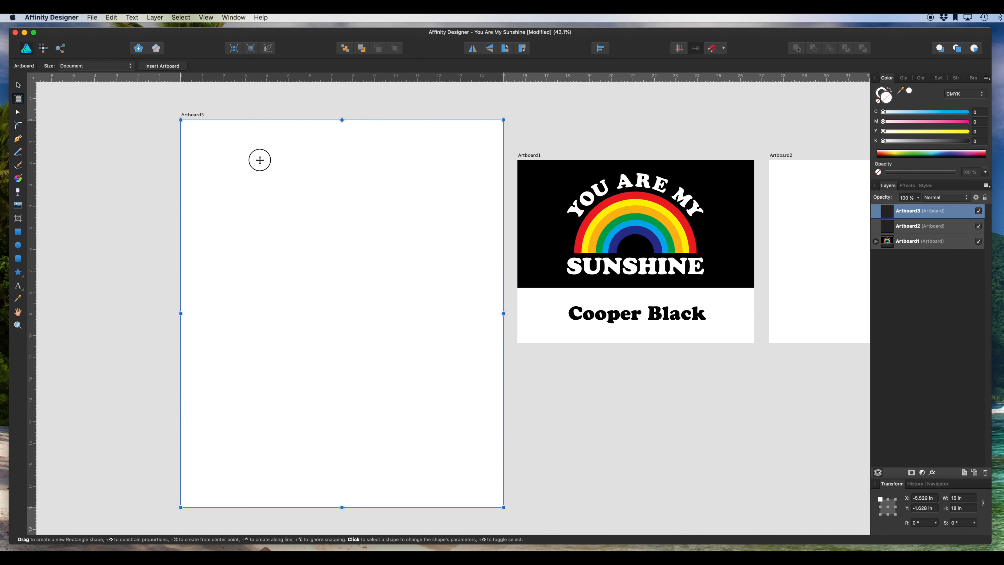
left_click(788, 179)
key("Delete")
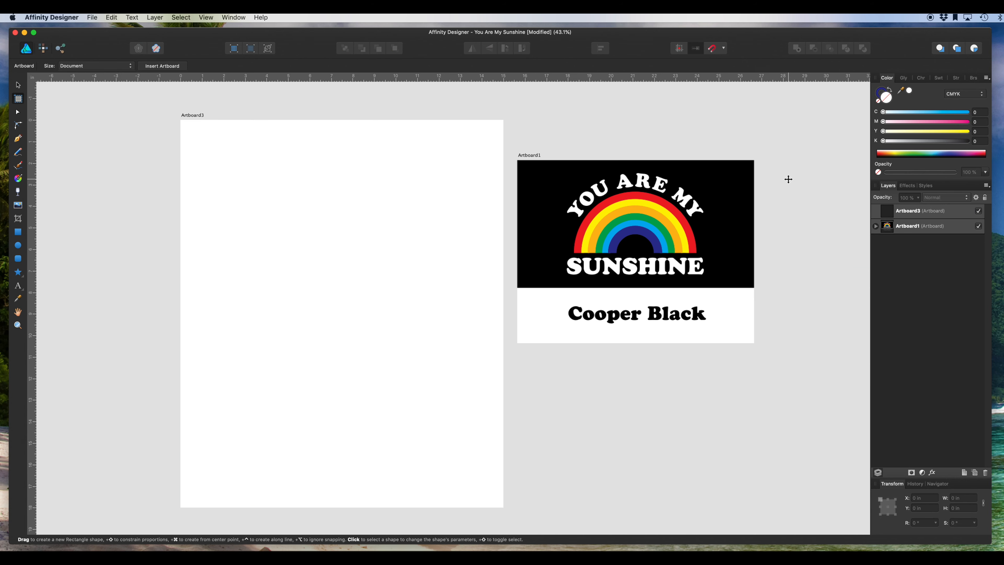
scroll(262, 198, "up", 5)
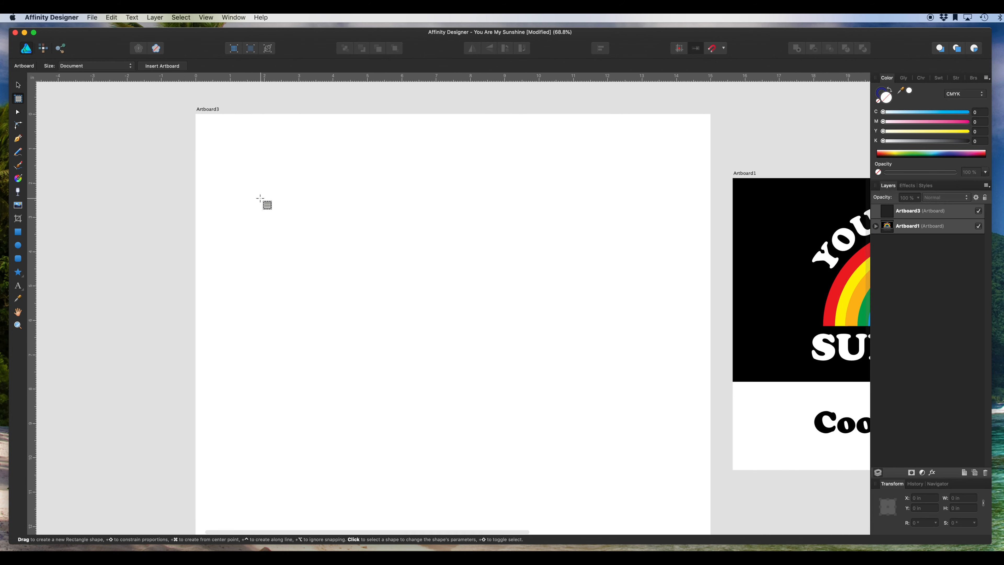
left_click(18, 84)
scroll(297, 188, "left", 1)
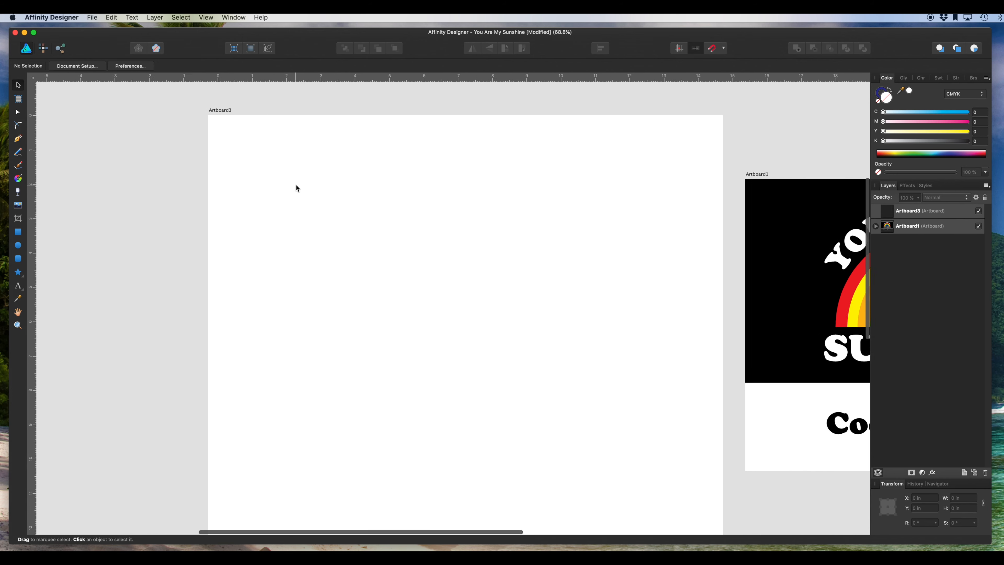
scroll(297, 188, "down", 2)
scroll(297, 188, "left", 1)
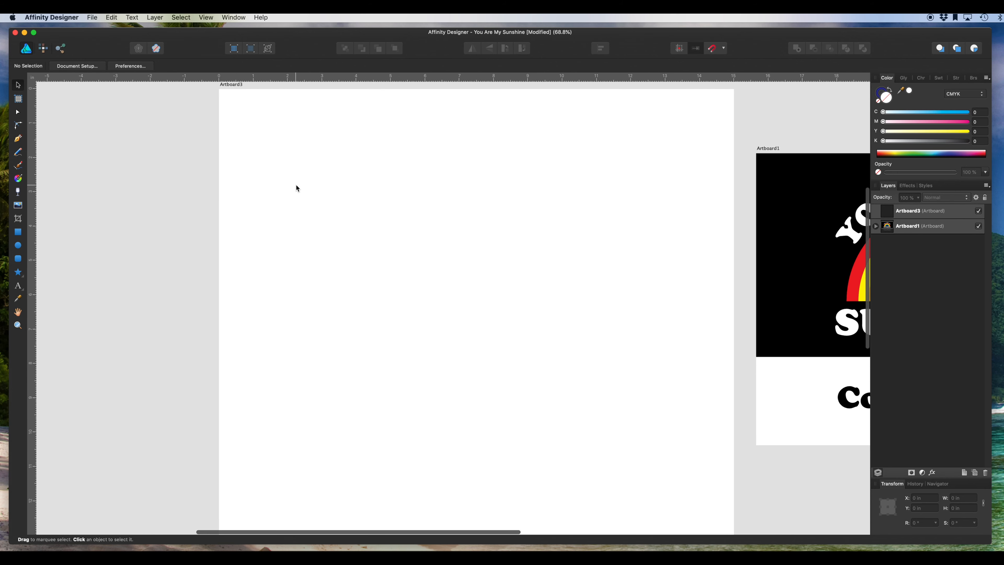
scroll(297, 188, "left", 2)
scroll(297, 187, "down", 1)
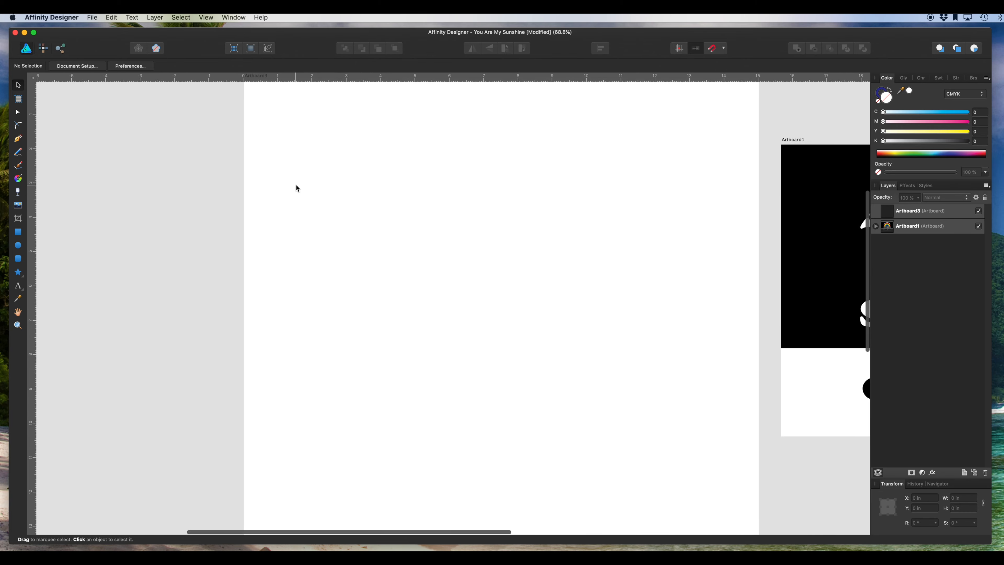
scroll(297, 188, "right", 9)
scroll(297, 188, "down", 2)
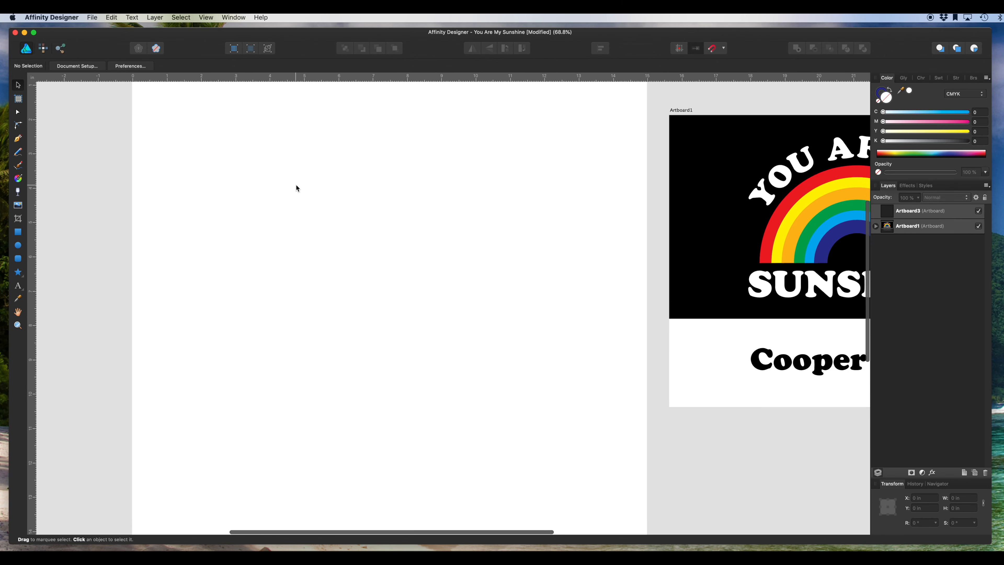
scroll(297, 188, "left", 6)
scroll(297, 188, "up", 2)
scroll(297, 188, "right", 1)
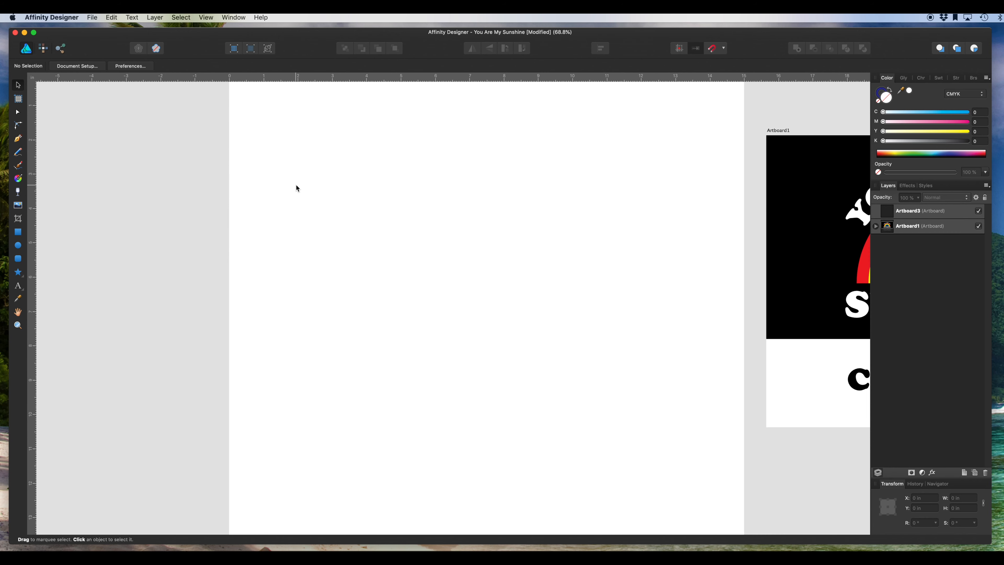
- Draw a circle about 8.13 in across on the blank artboard, with no stroke and a red fill of C 0, M 100, Y 100, K 0
left_click(17, 246)
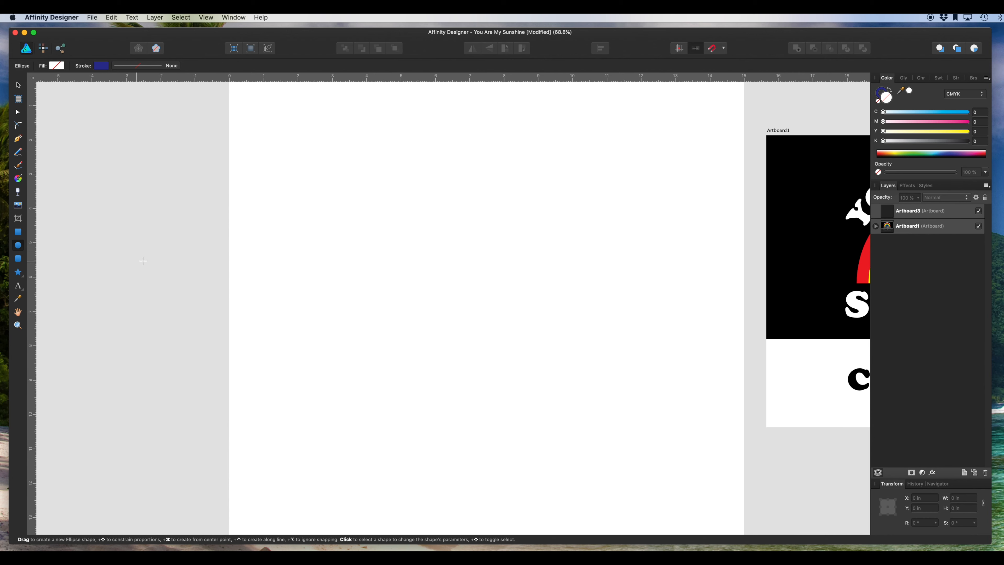
left_click_drag(337, 150, 623, 429)
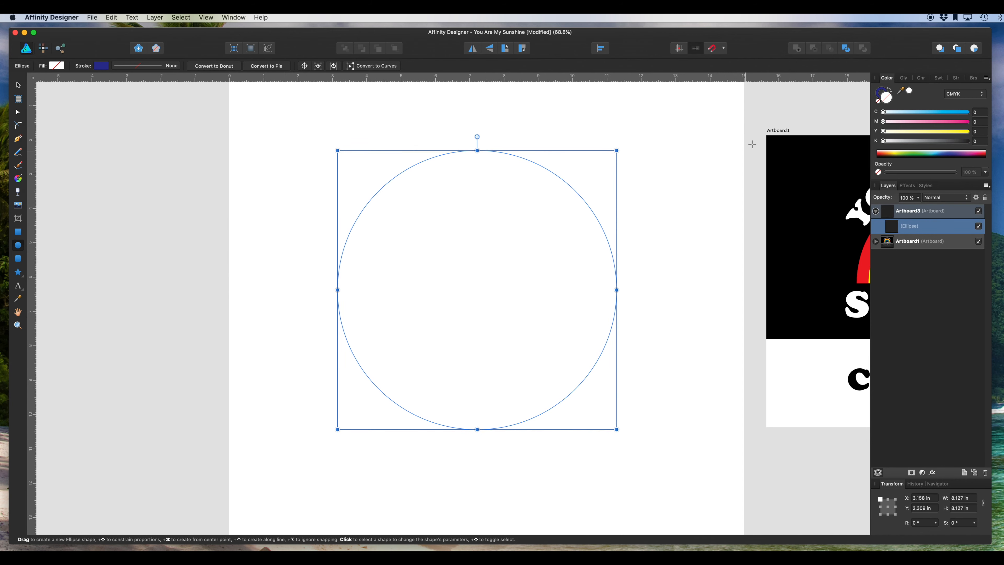
left_click(881, 92)
left_click(878, 100)
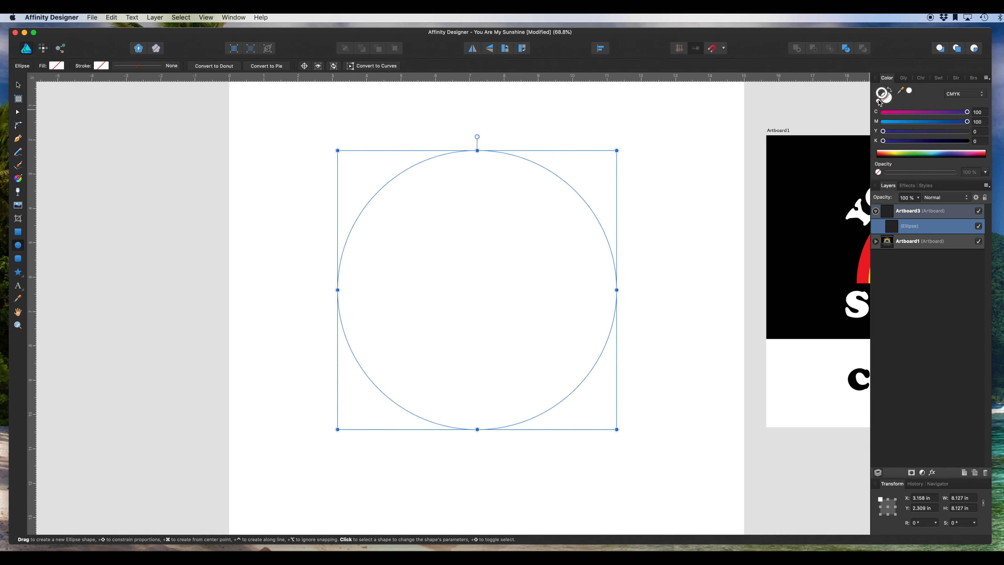
left_click(887, 102)
left_click_drag(967, 112, 973, 132)
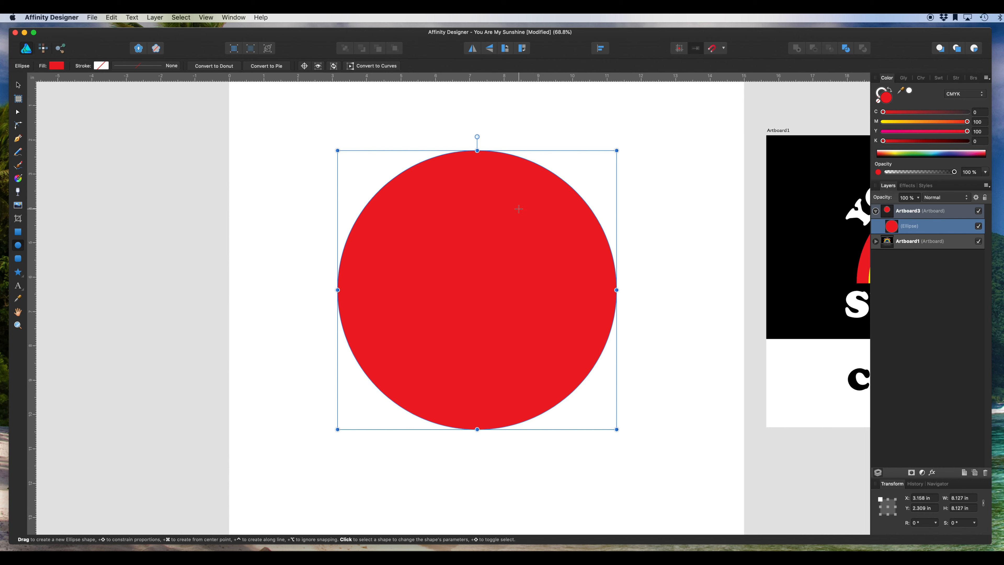
- Duplicate the red circle, shrink the copy from its upper-right corner to about 7.16 in, and make it yellow by setting magenta to 0
key("super+j")
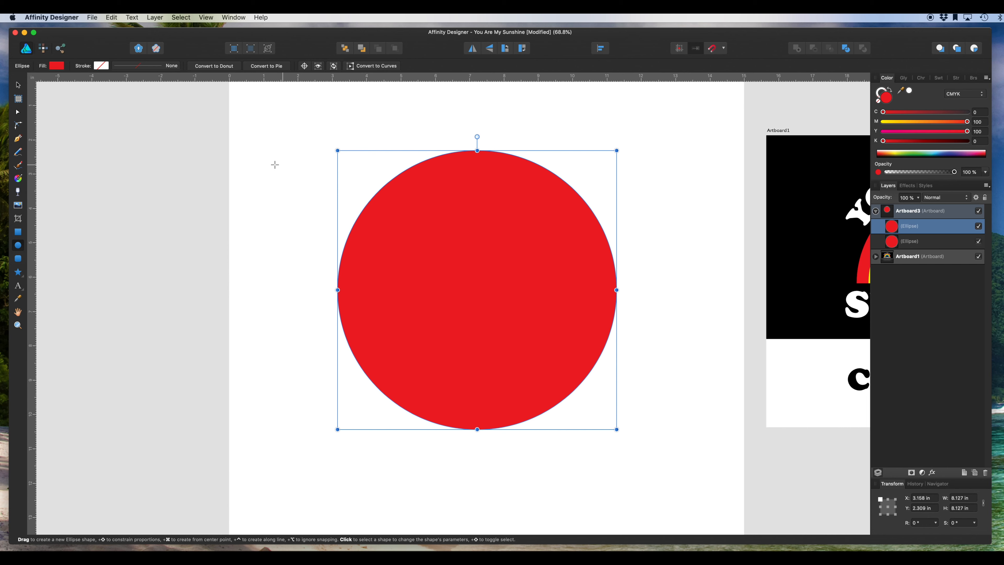
left_click(18, 86)
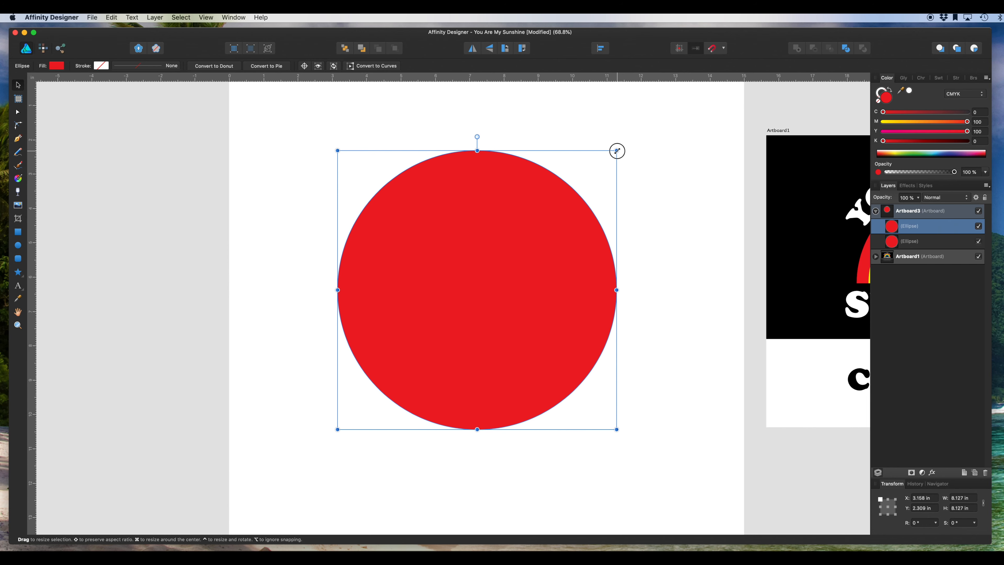
left_click_drag(617, 151, 583, 184)
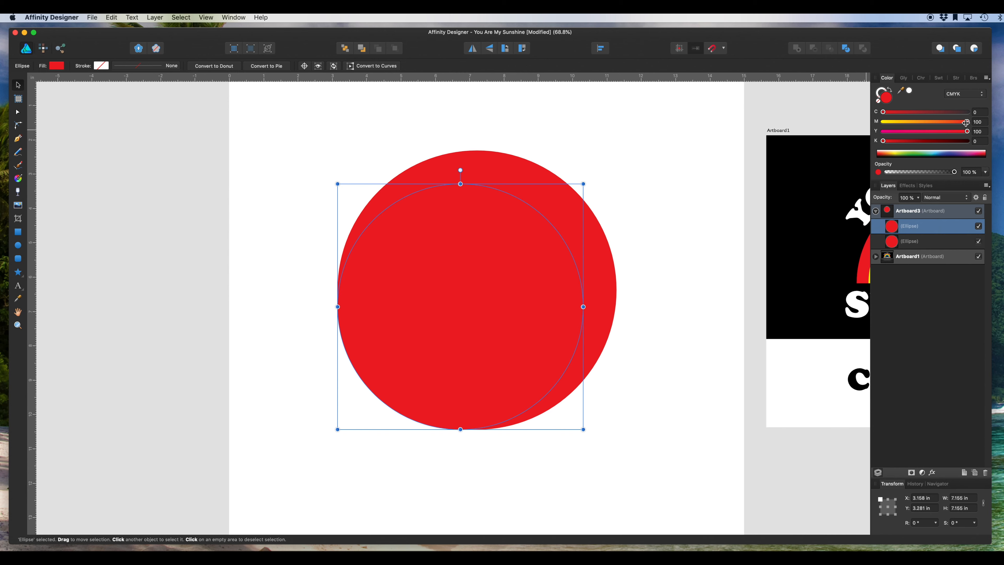
left_click_drag(966, 121, 863, 116)
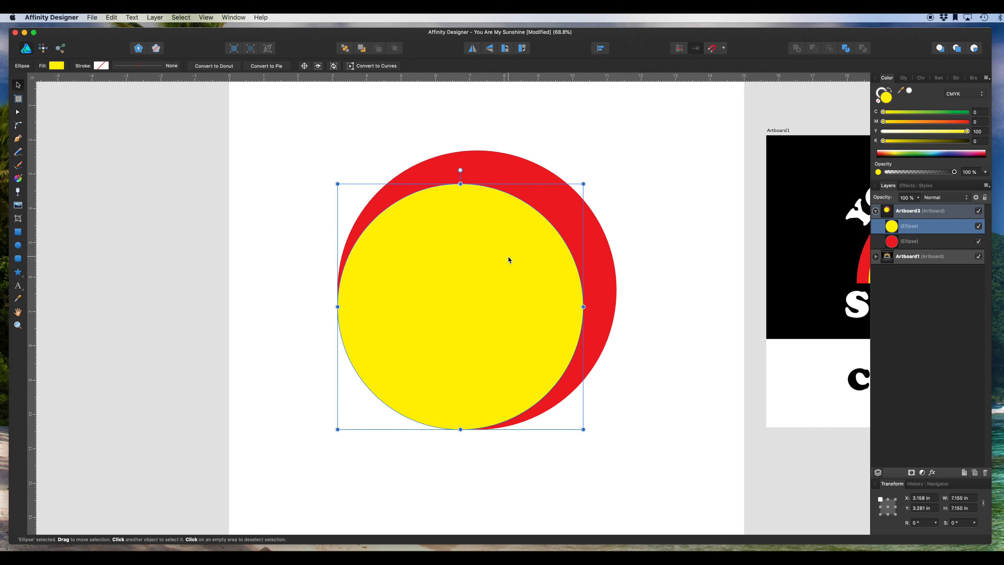
- Copy and paste the yellow circle, shrink the copy from its upper-right corner to about 6.09 in, and set its magenta to 13
key("super+c")
key("super+v")
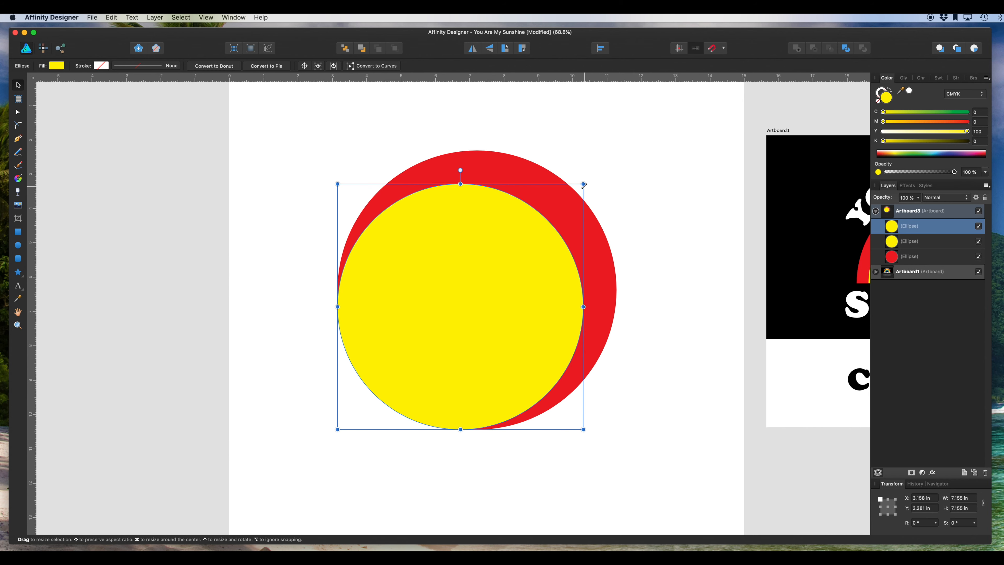
left_click_drag(584, 185, 537, 210)
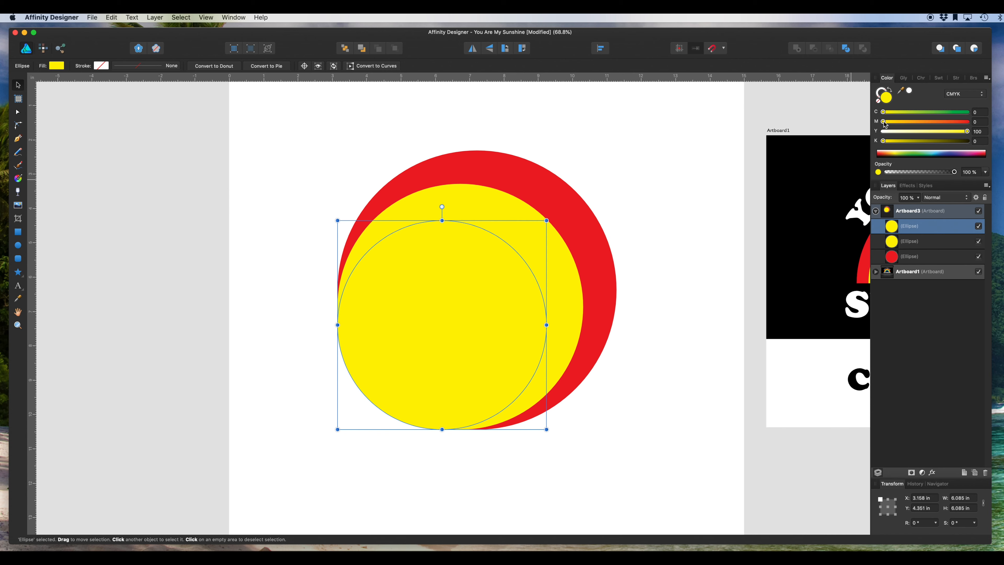
left_click_drag(883, 124, 895, 124)
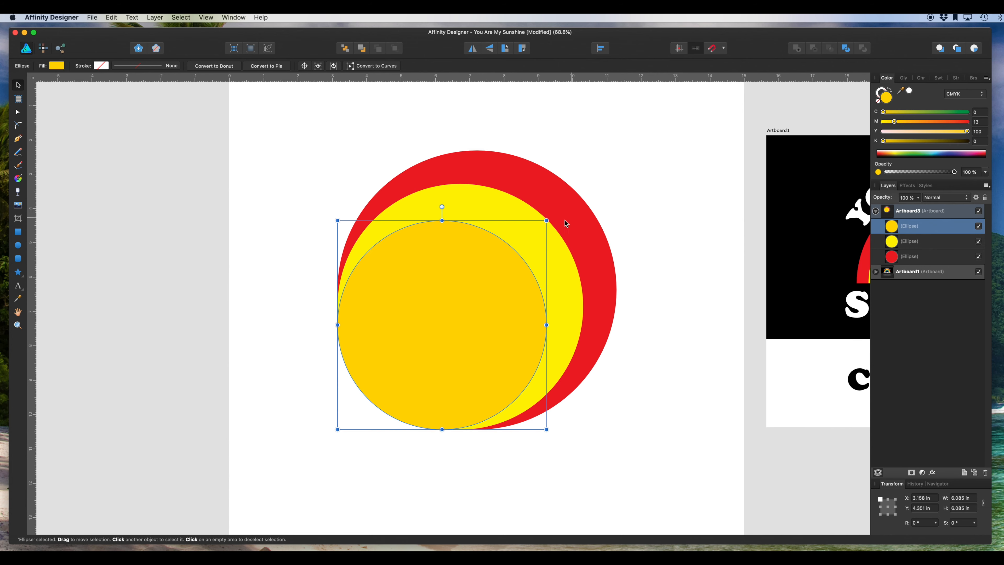
- Recolour the middle circle orange with magenta 30 and the smallest circle pure yellow with magenta 0
left_click(567, 254)
left_click_drag(883, 121, 909, 122)
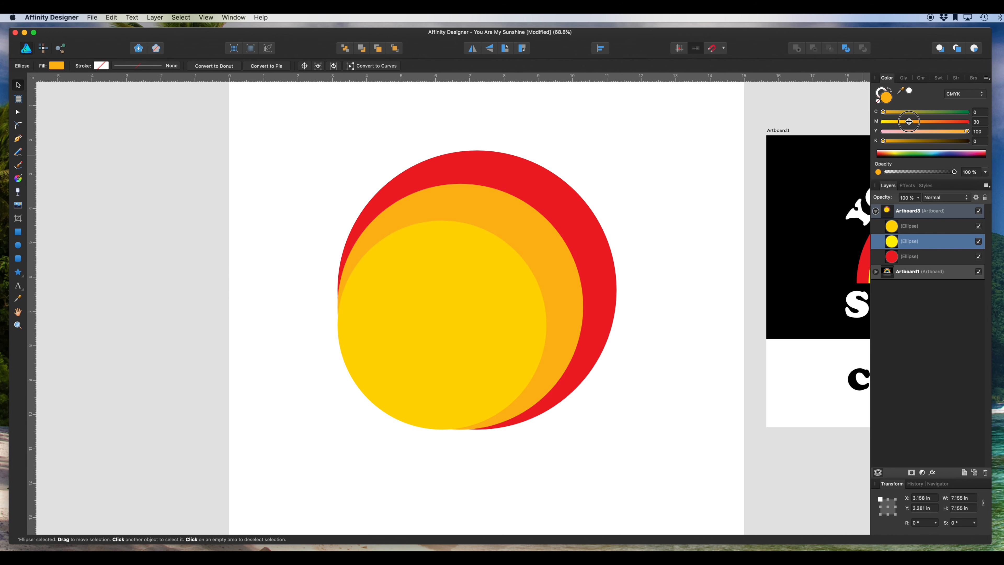
left_click(498, 292)
left_click_drag(900, 126, 834, 118)
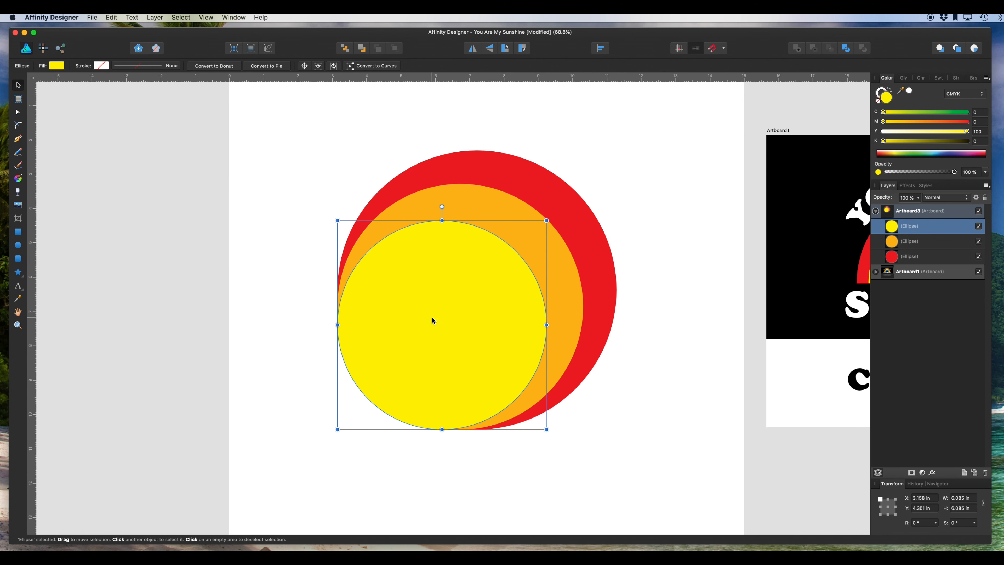
- Duplicate the smallest yellow circle, shrink the copy from its upper-right corner to about 5.08 in, and make it green with cyan 100
key("super+j")
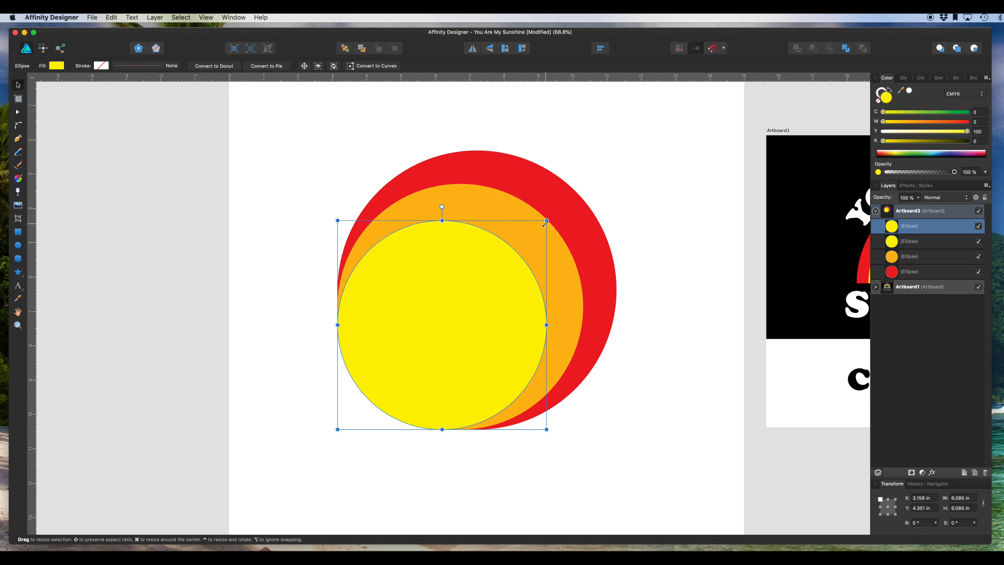
left_click_drag(546, 220, 540, 224)
left_click_drag(516, 233, 501, 247)
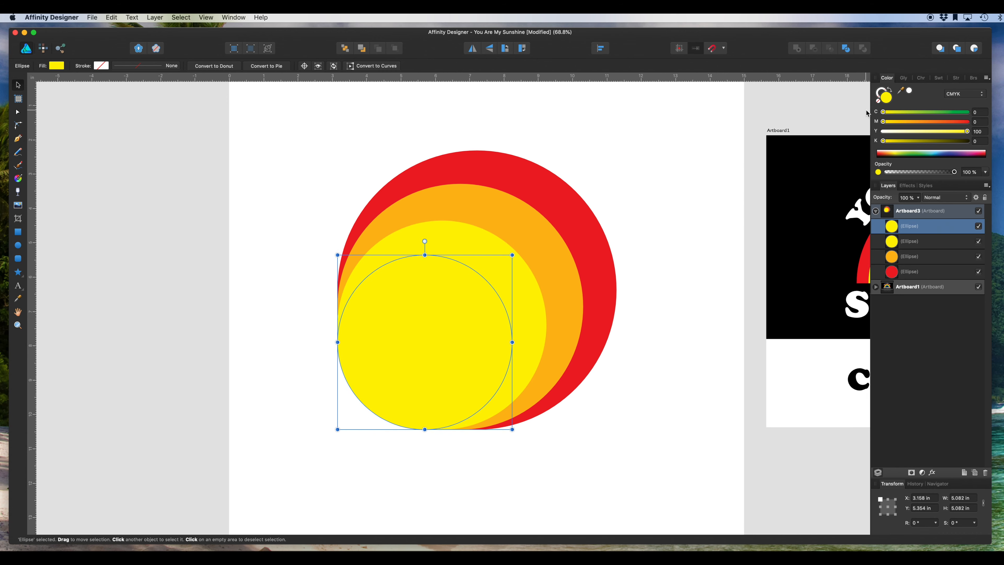
left_click_drag(883, 112, 983, 120)
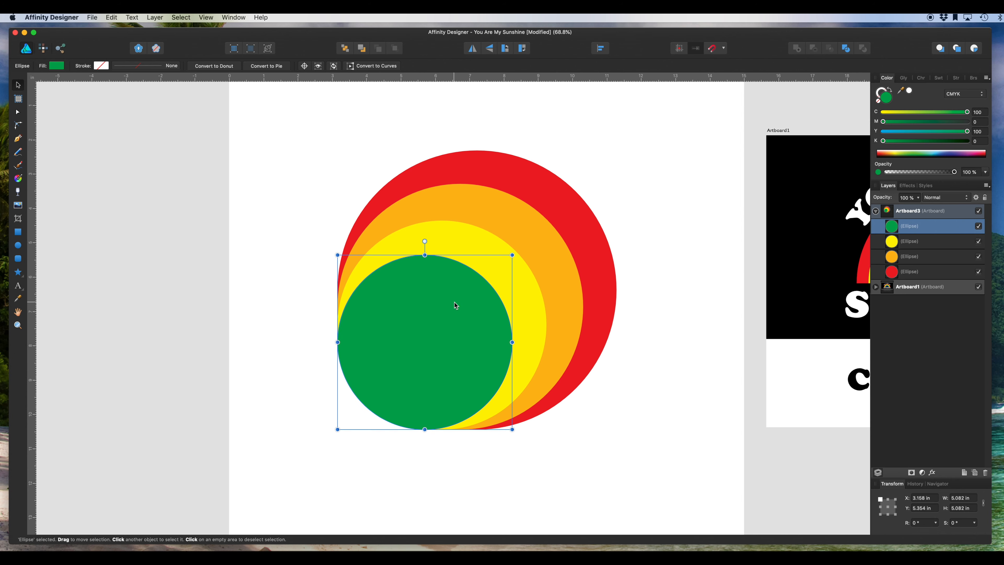
- Duplicate the green circle, shrink the copy from its upper-right corner to about 4.1 in, and make it light blue with yellow 0
key("super+j")
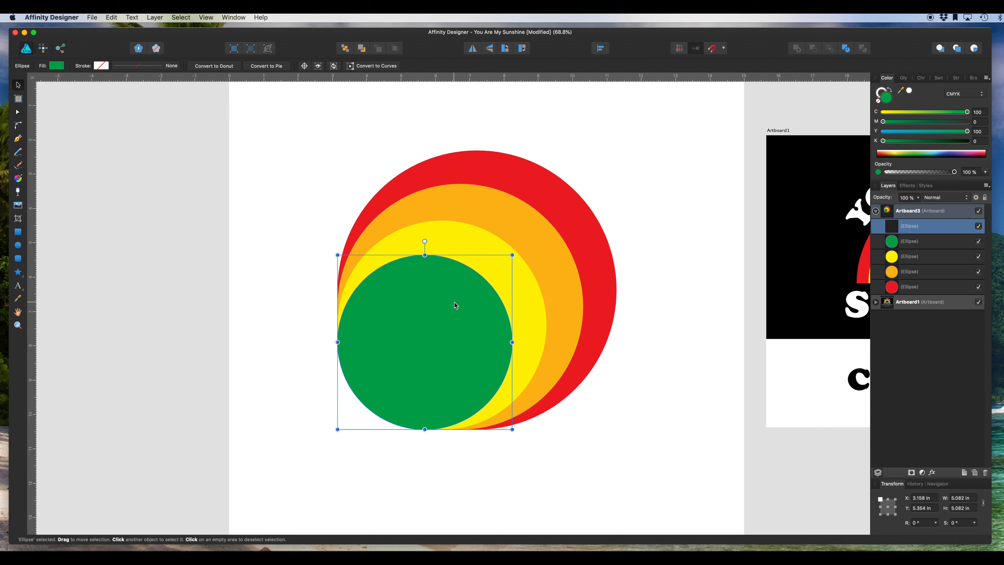
left_click_drag(511, 256, 466, 277)
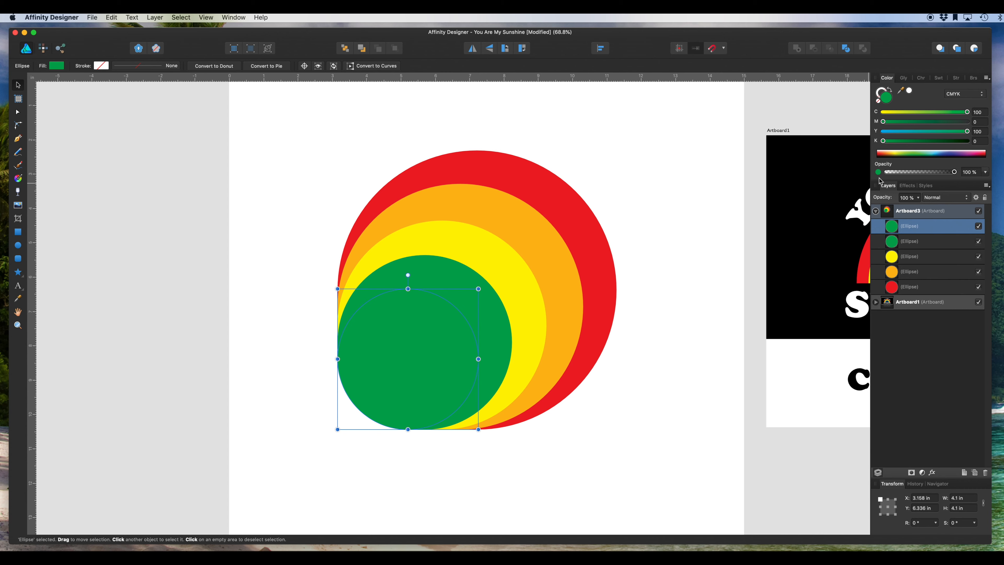
left_click_drag(967, 131, 838, 141)
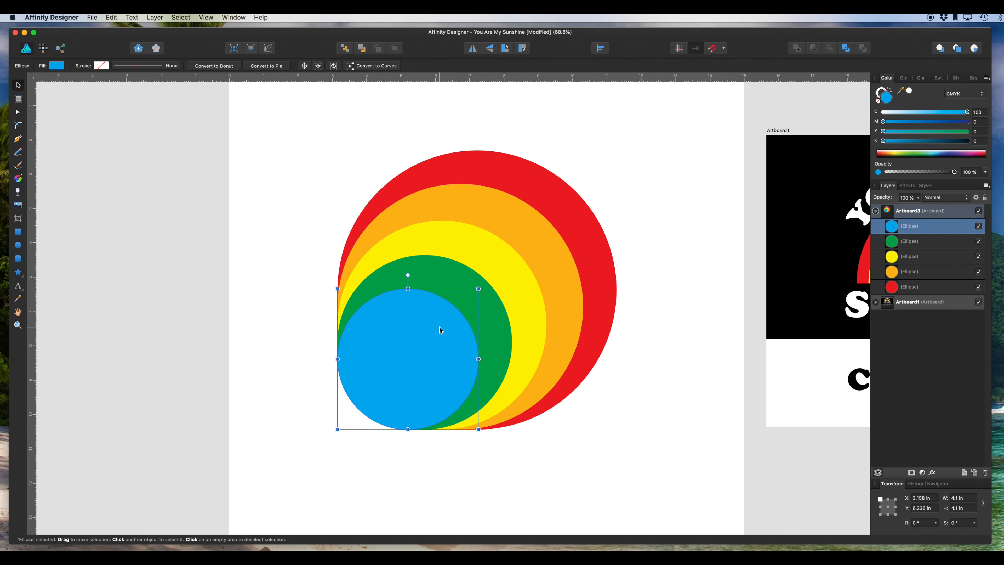
- Copy and paste the light blue circle, shrink the copy from its upper-right corner to about 2.99 in, and make it dark blue with magenta 100
key("super+c")
key("super+v")
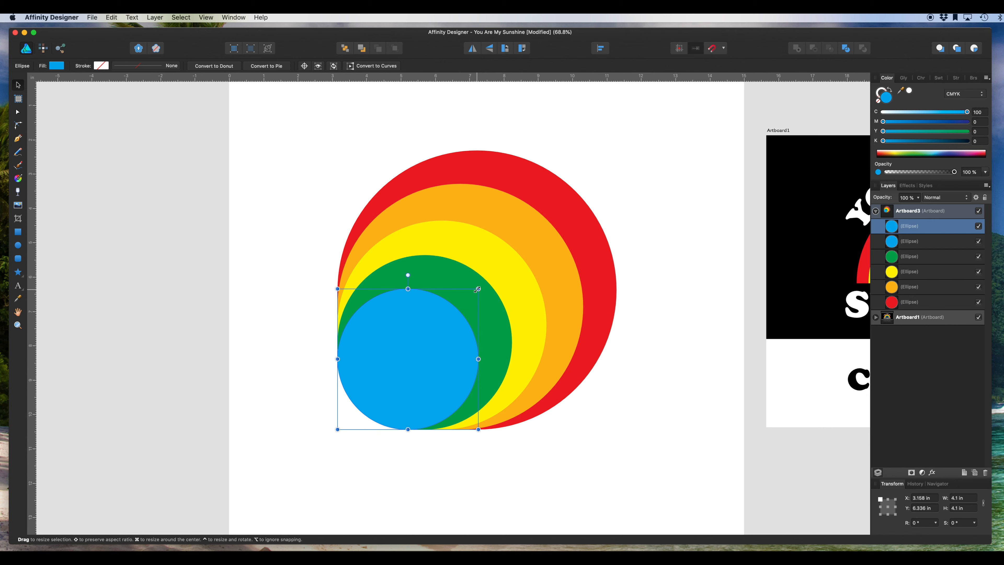
left_click_drag(477, 289, 430, 319)
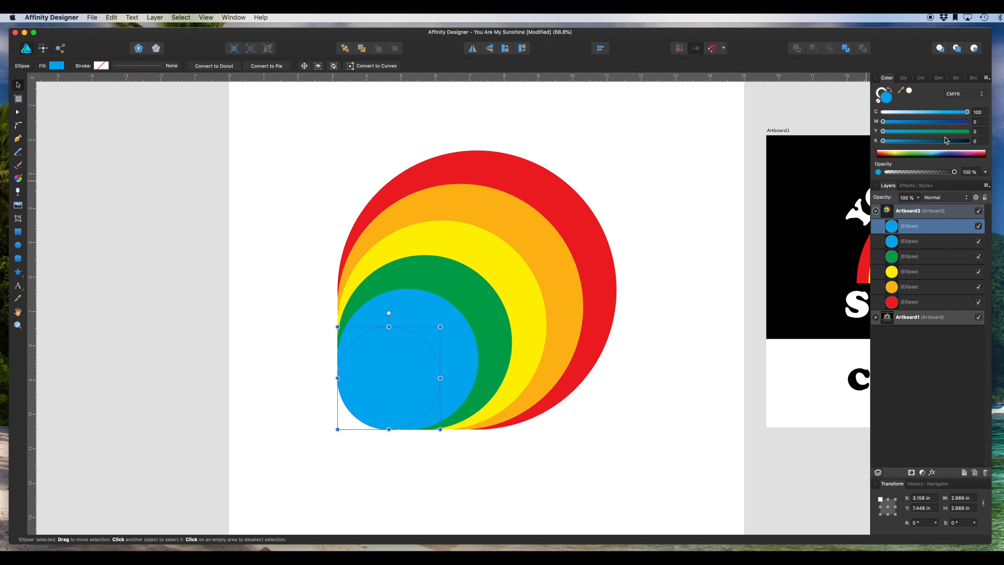
left_click_drag(883, 122, 966, 122)
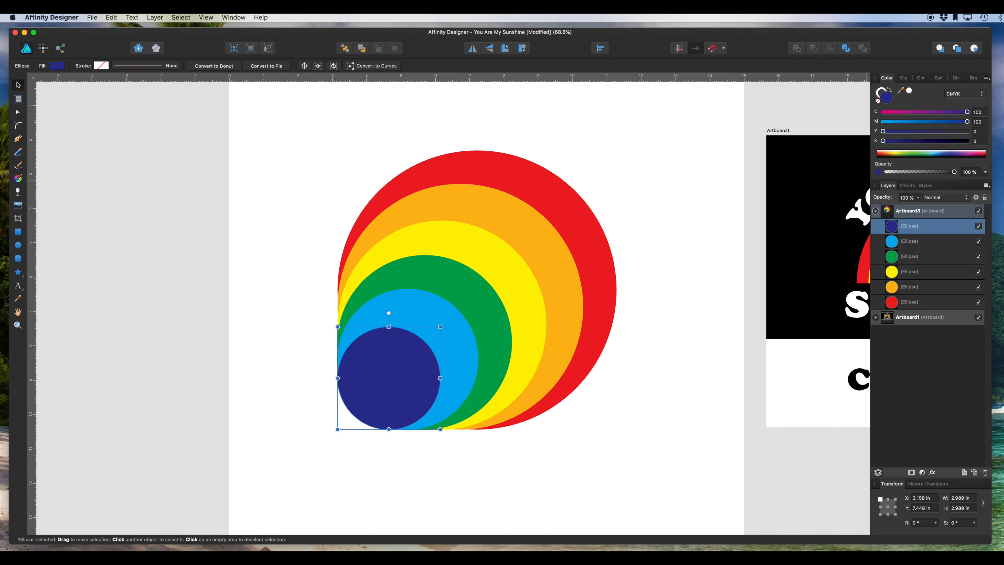
left_click(316, 133)
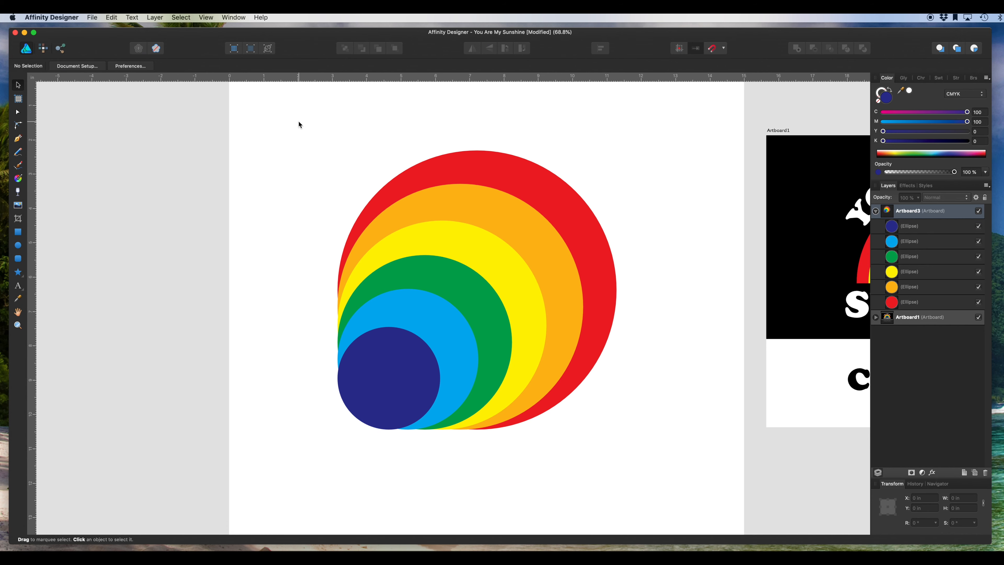
- Align all six circles to their common centre, both horizontally and vertically, within the selection bounds
left_click_drag(294, 118, 682, 476)
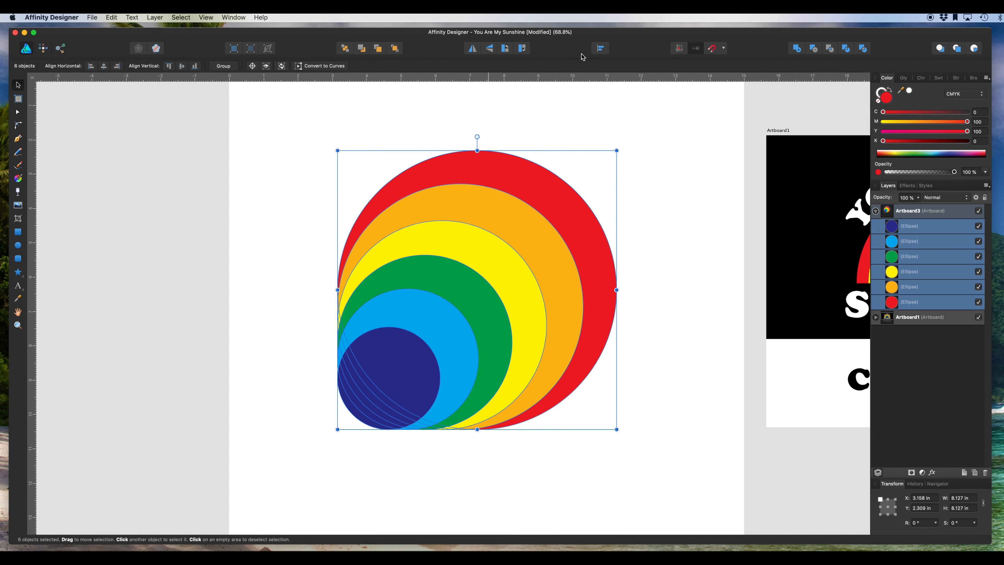
left_click(600, 49)
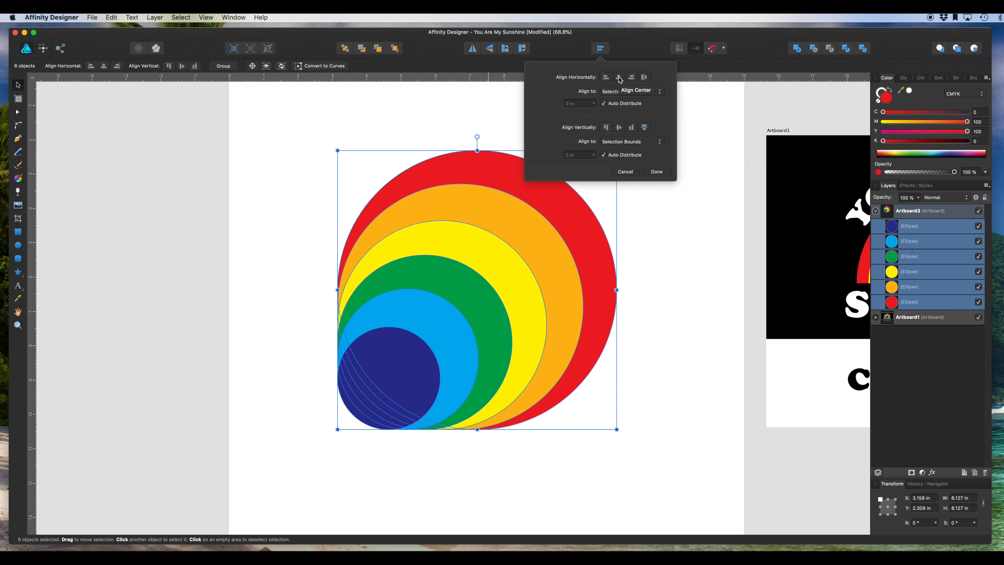
left_click(618, 77)
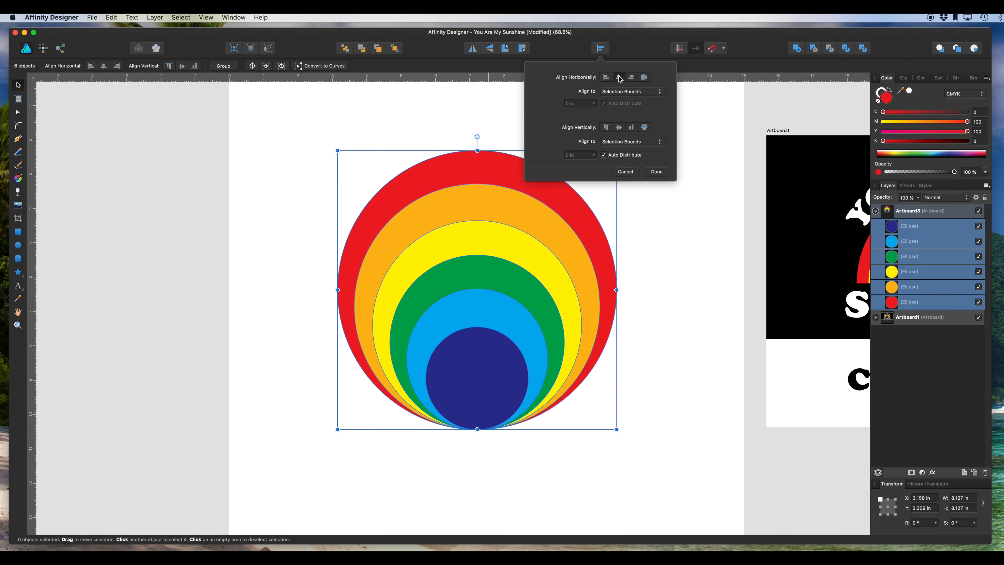
left_click(620, 129)
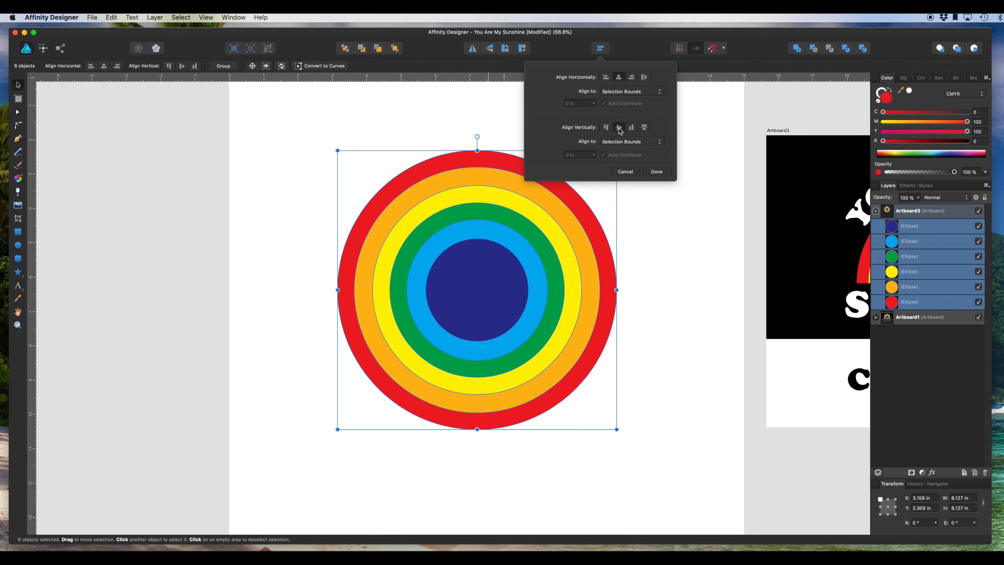
left_click(658, 172)
left_click(668, 204)
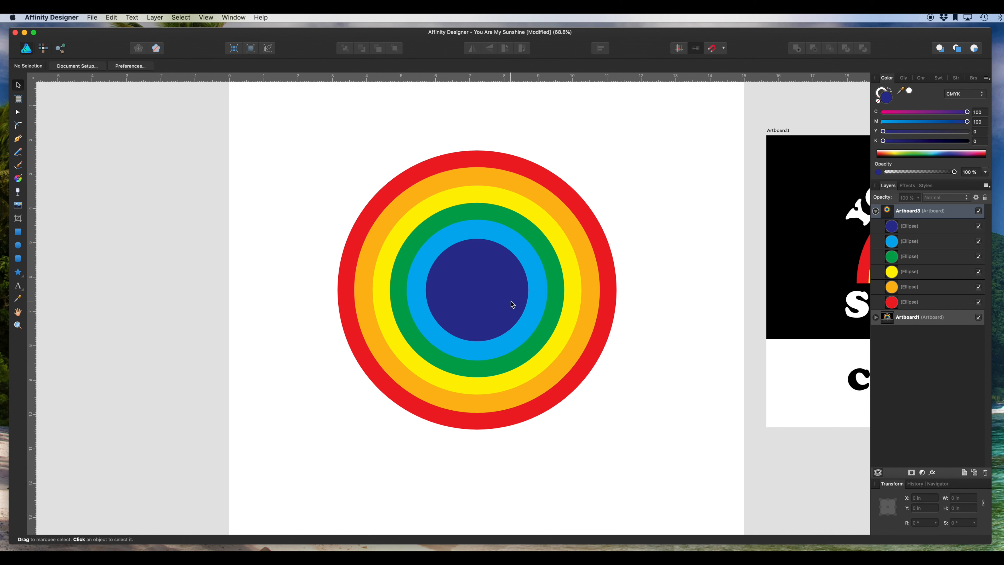
- Convert the red circle to a donut with a hole radius of about 85% and cut it to an upper half arc from 0° to 180°
left_click(575, 194)
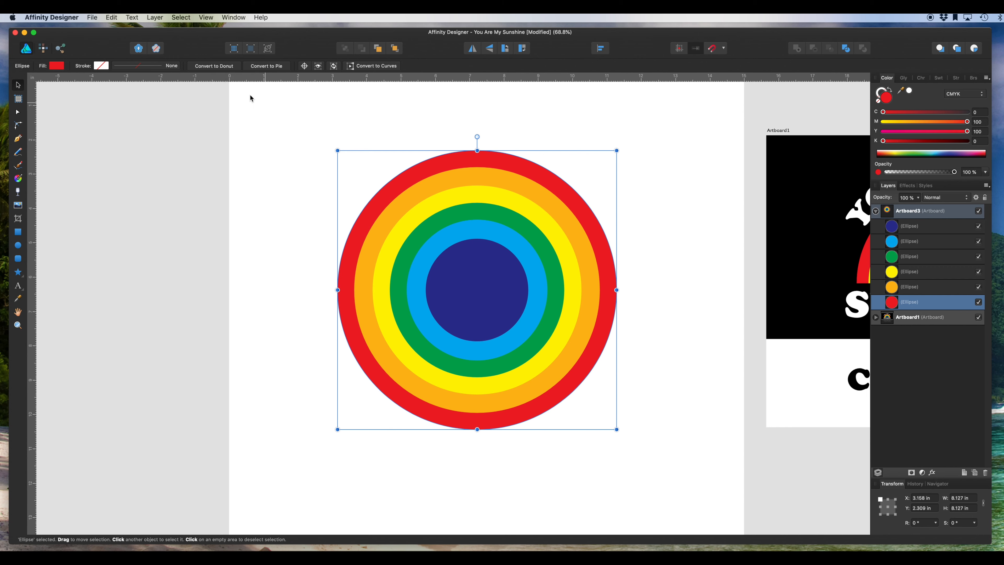
left_click(213, 66)
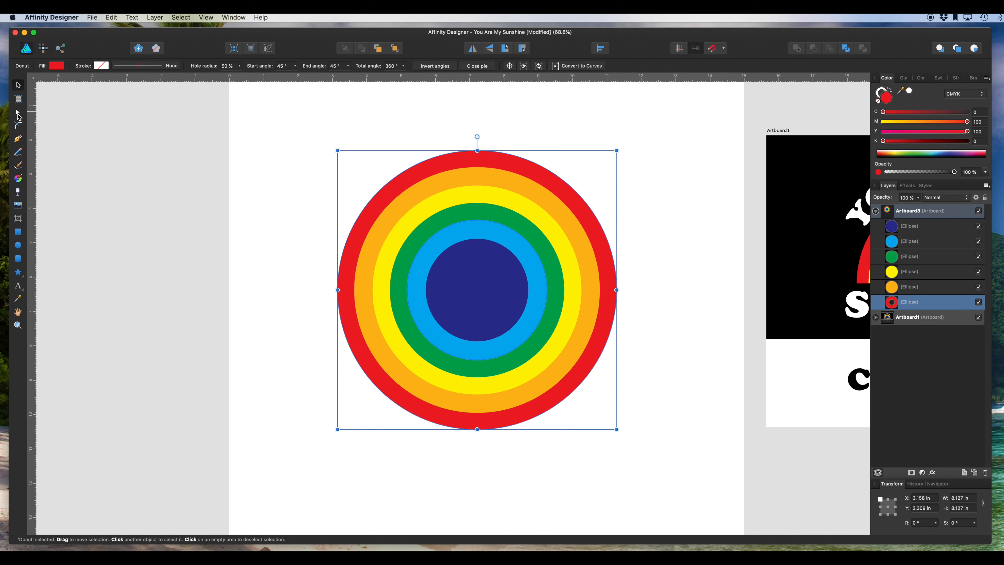
left_click(19, 114)
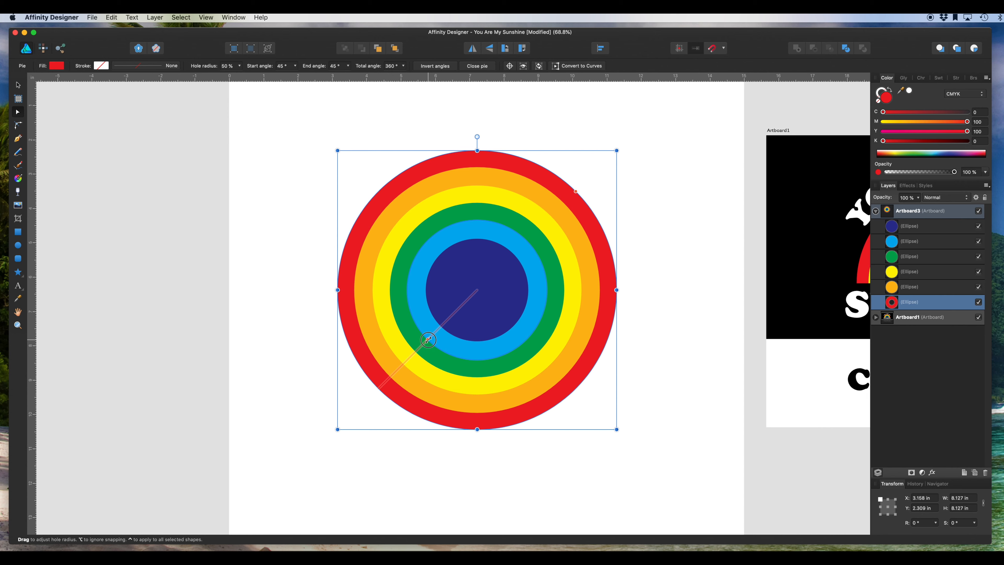
left_click_drag(427, 340, 393, 373)
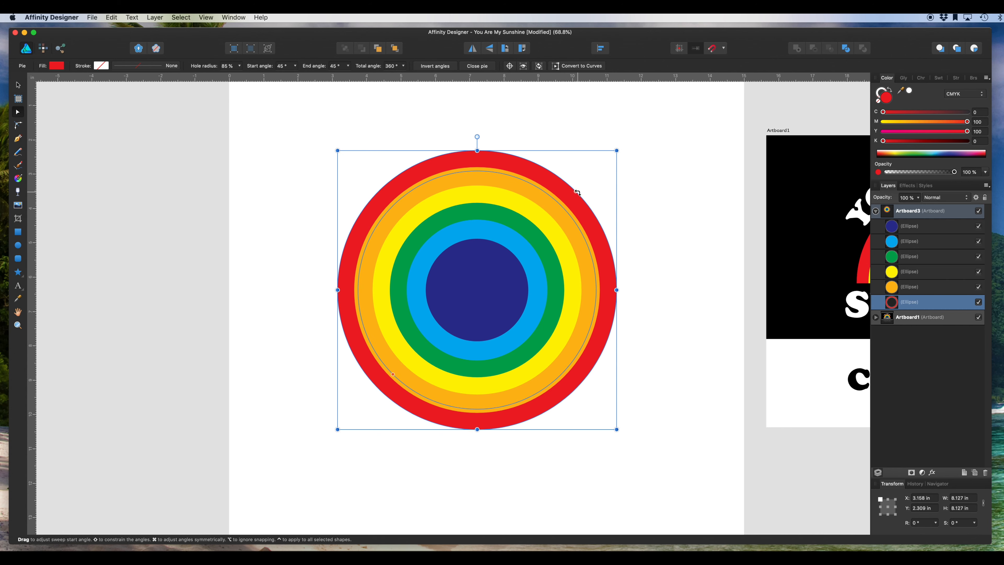
left_click_drag(574, 191, 616, 295)
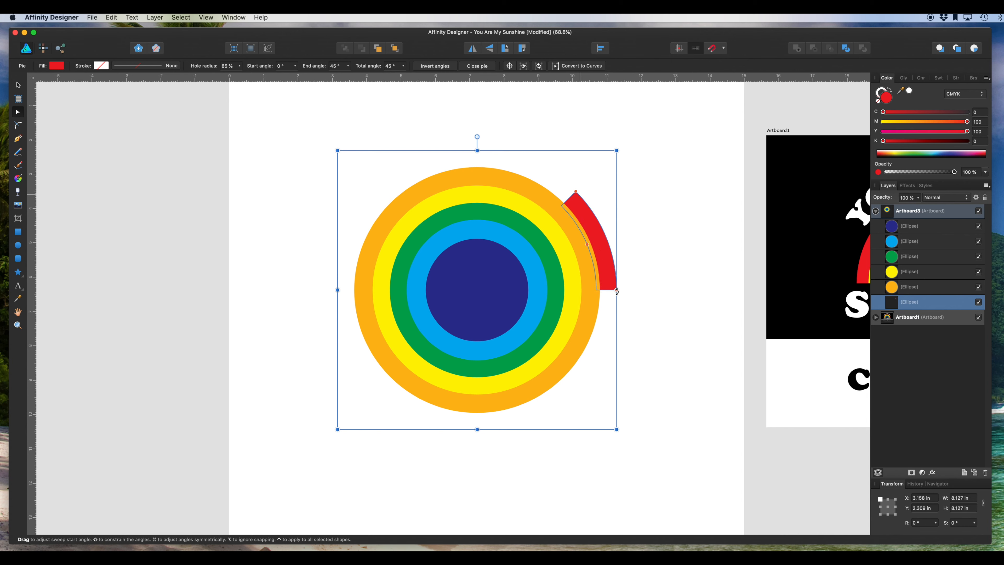
left_click_drag(575, 191, 351, 291)
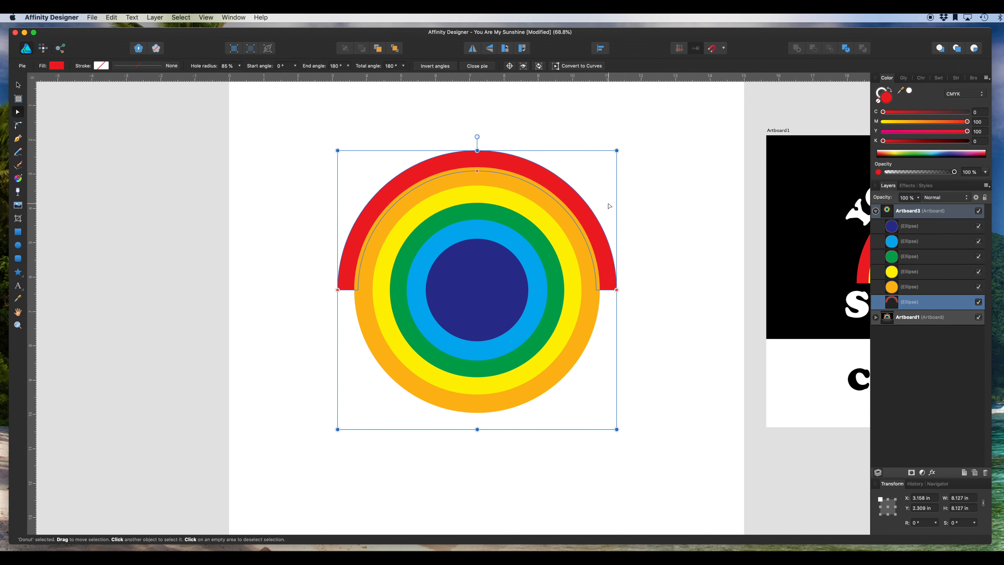
- Convert the orange circle to a donut with a hole radius of about 79% and reduce it to an upper half arc from 0° to 180°
left_click(588, 334)
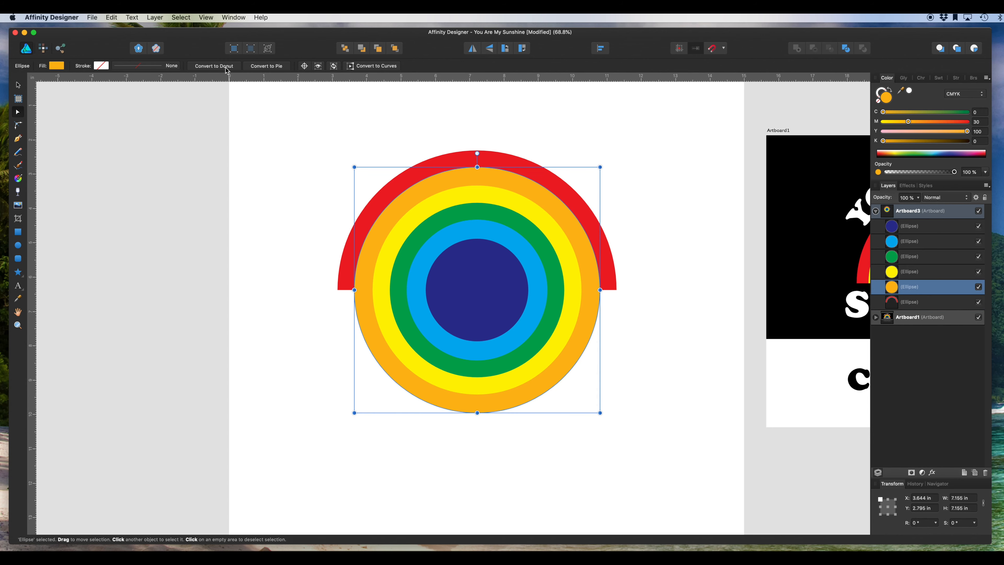
left_click(214, 66)
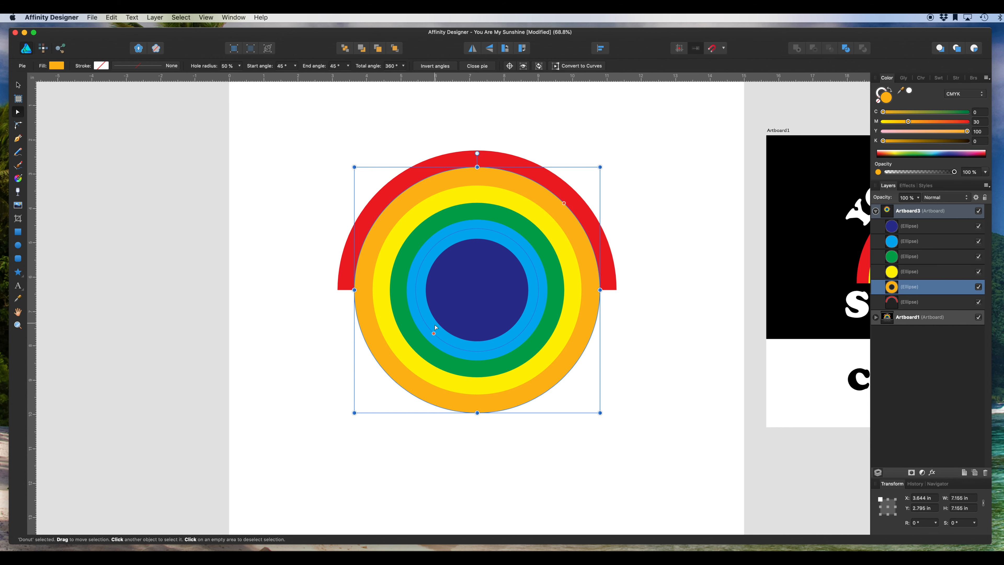
left_click_drag(434, 333, 408, 357)
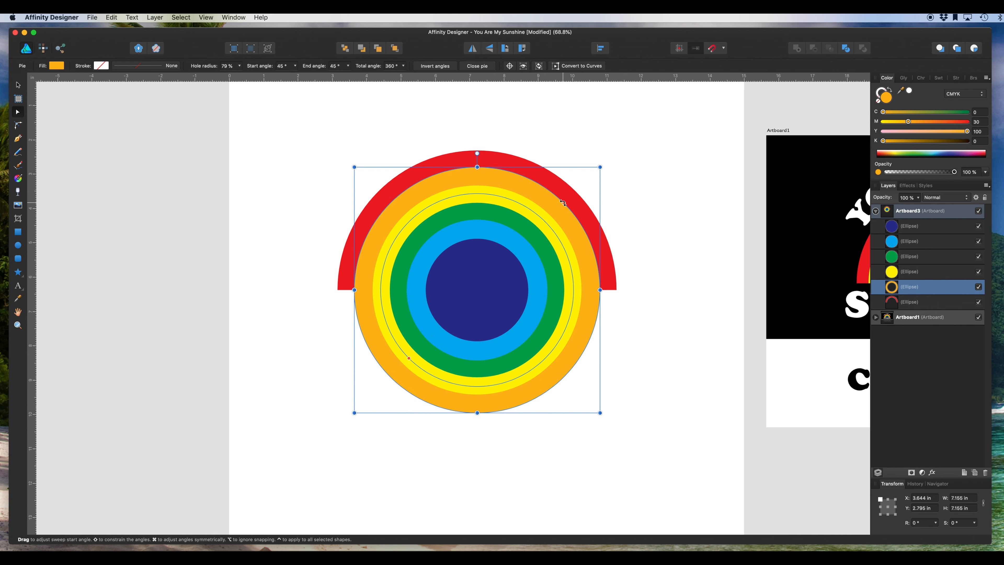
left_click_drag(564, 203, 611, 293)
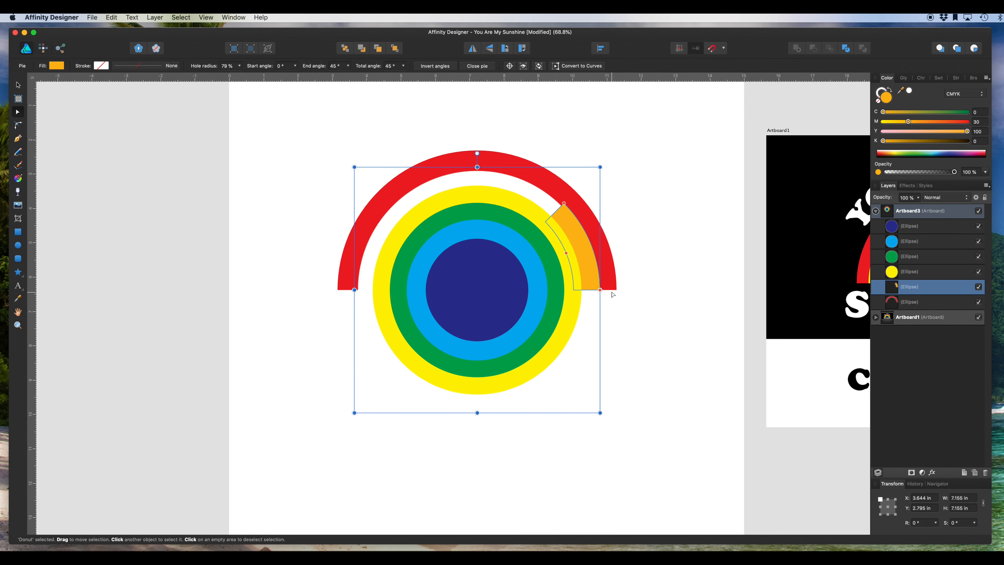
left_click_drag(563, 205, 372, 290)
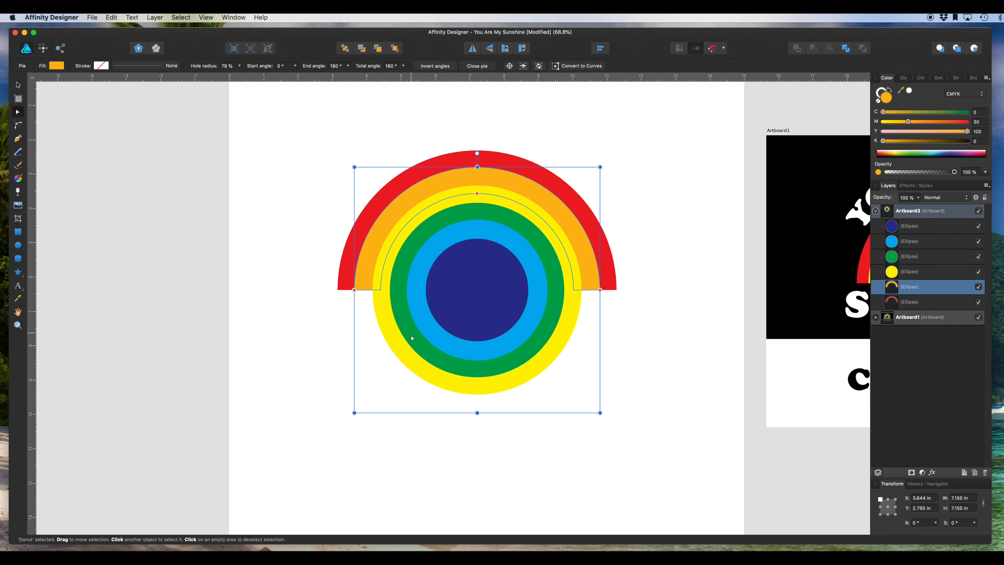
- Turn the yellow circle into a donut with a hole radius of about 79%, spanning only the upper half from 0° to 180°
left_click(395, 346)
left_click(226, 66)
left_click_drag(440, 327, 419, 348)
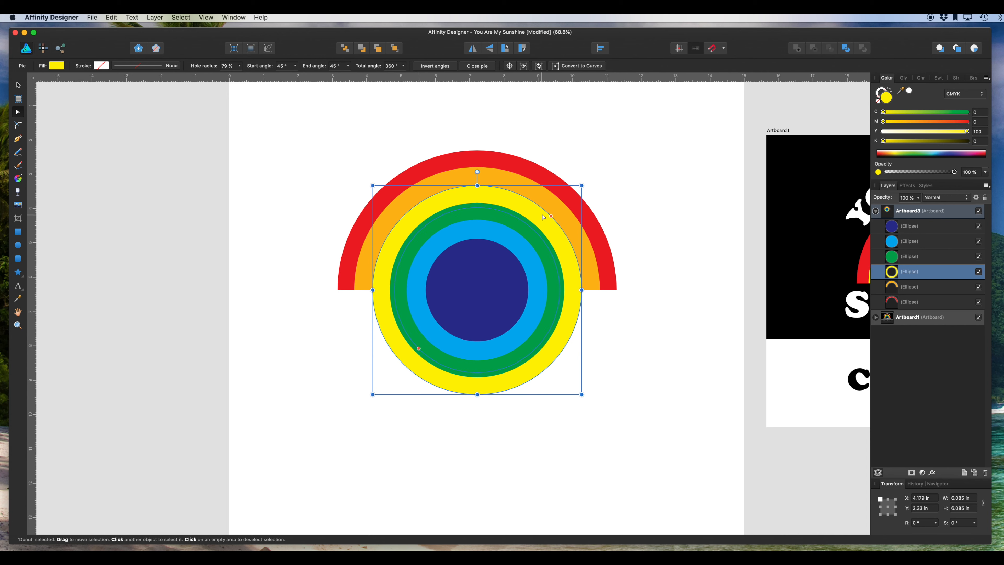
left_click_drag(551, 216, 591, 287)
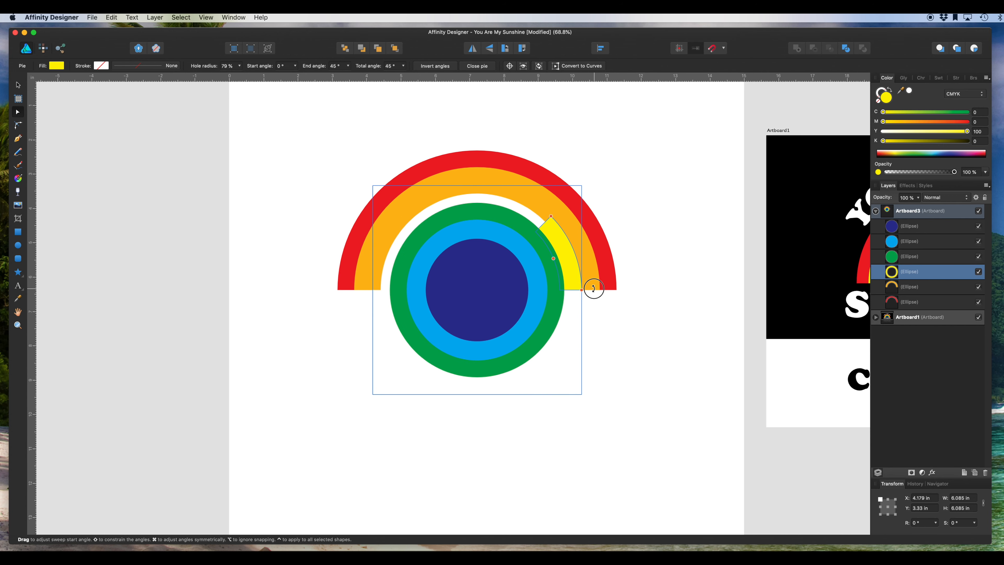
left_click_drag(551, 216, 373, 289)
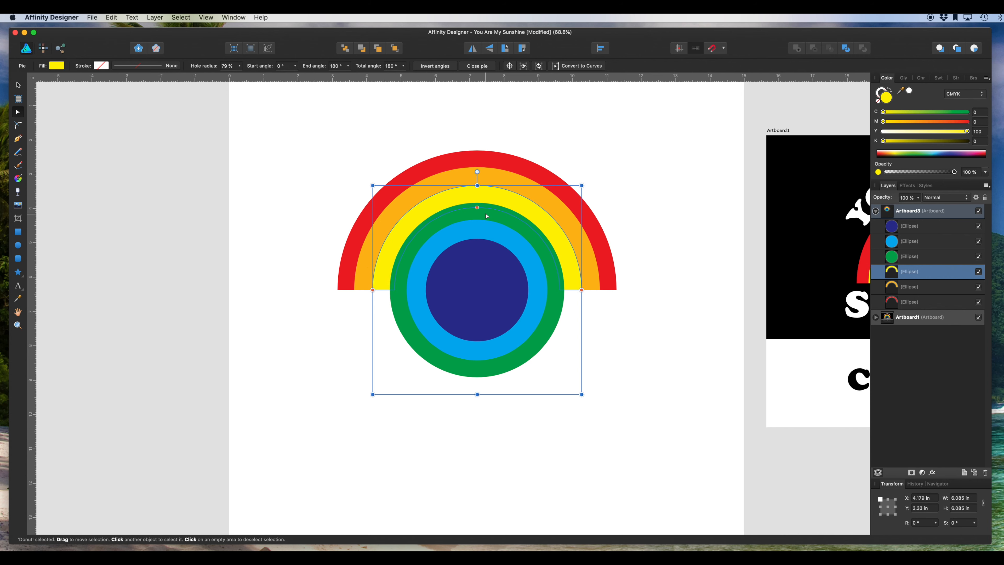
- Turn the green circle into a donut with a hole radius of about 75%, spanning only the upper half from 0° to 180°
left_click(495, 216)
left_click(205, 68)
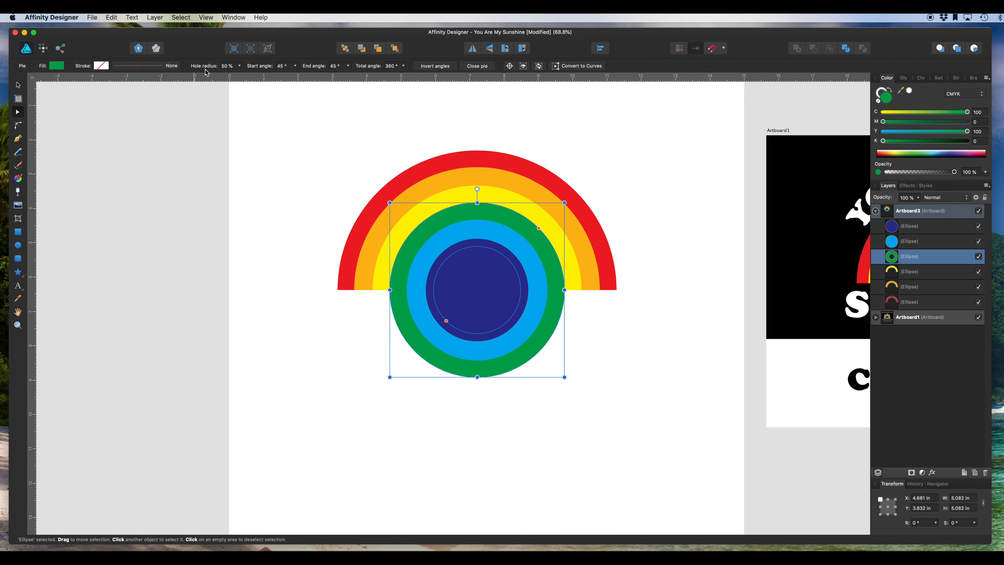
left_click_drag(447, 321, 431, 336)
left_click_drag(536, 228, 571, 291)
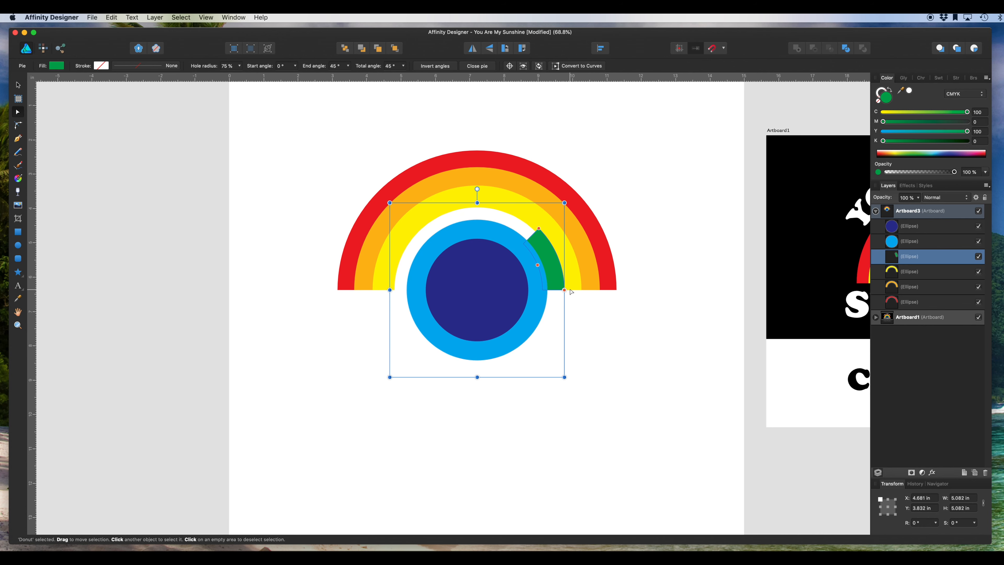
left_click_drag(539, 229, 379, 289)
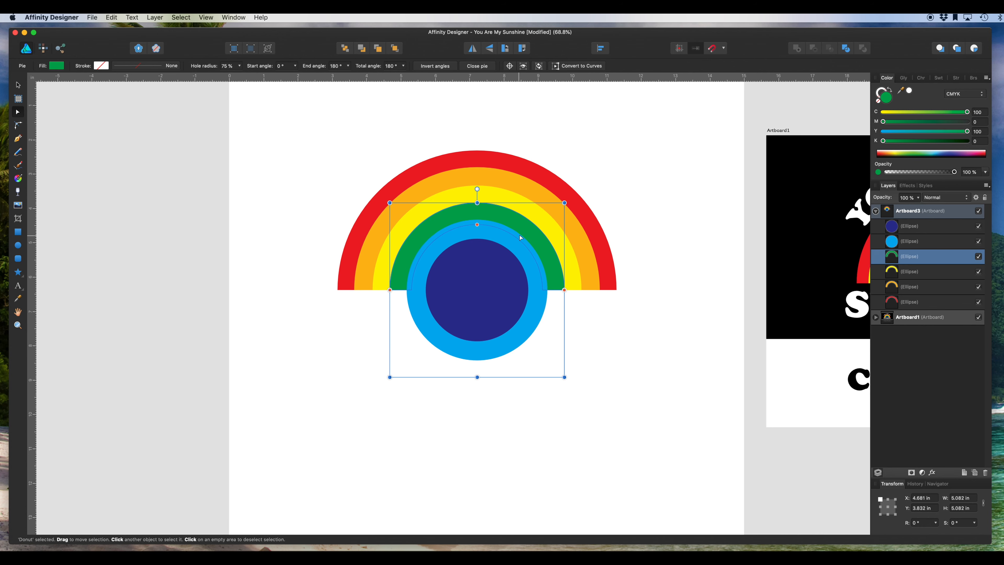
- Make the light blue circle a donut with a hole radius of about 68% and limit it to the upper half, 0° to 180°
left_click(519, 256)
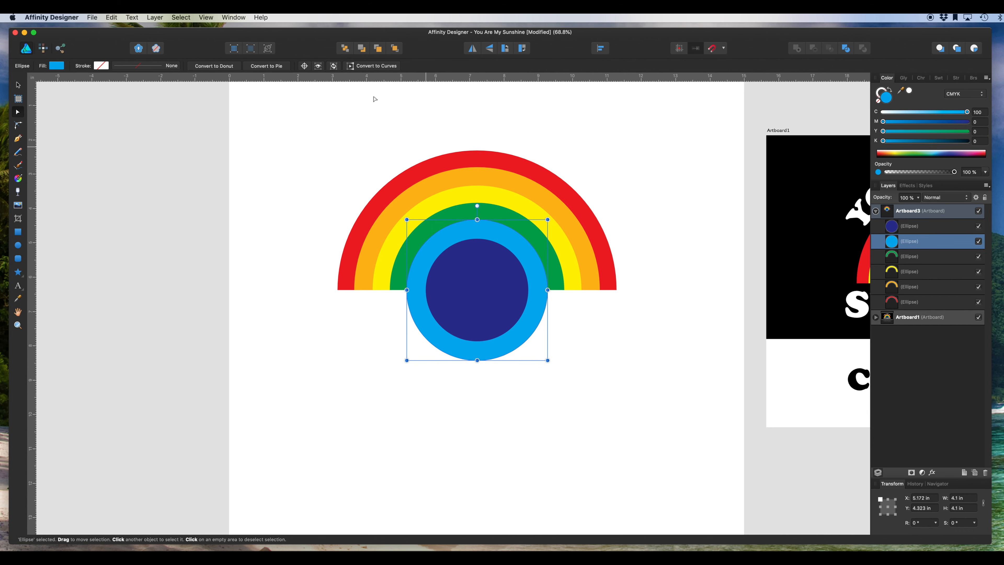
left_click(211, 66)
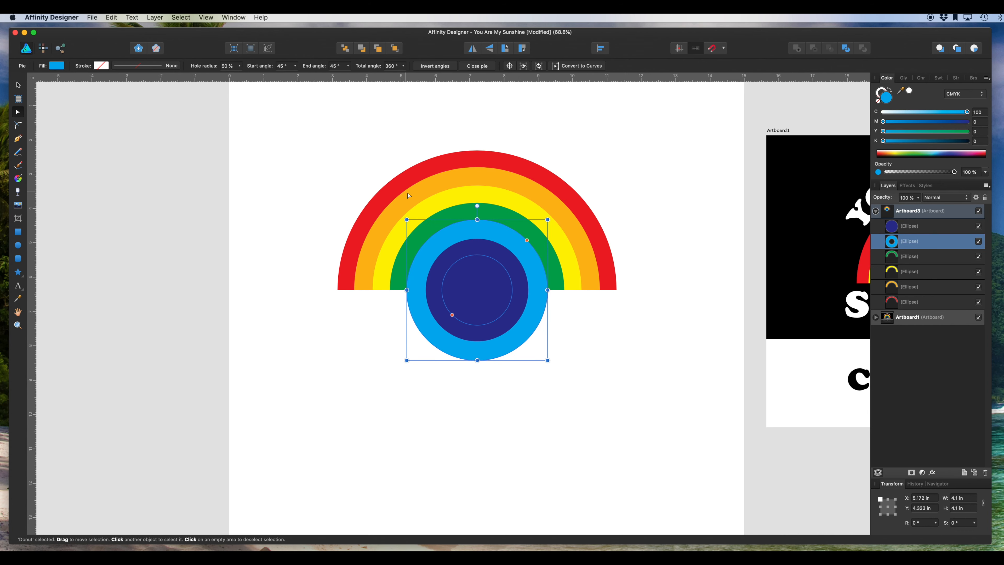
left_click_drag(451, 314, 443, 324)
left_click_drag(527, 240, 551, 289)
left_click_drag(526, 240, 408, 287)
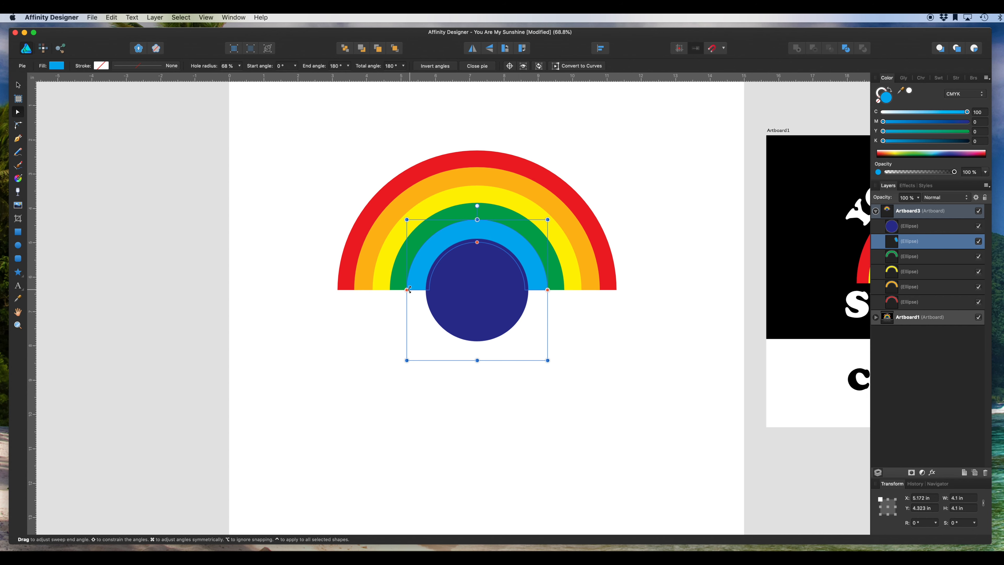
- Convert the dark blue circle to a donut, widen its hole slightly to match the other bands' thickness, and cut it to an upper half arc
left_click(498, 301)
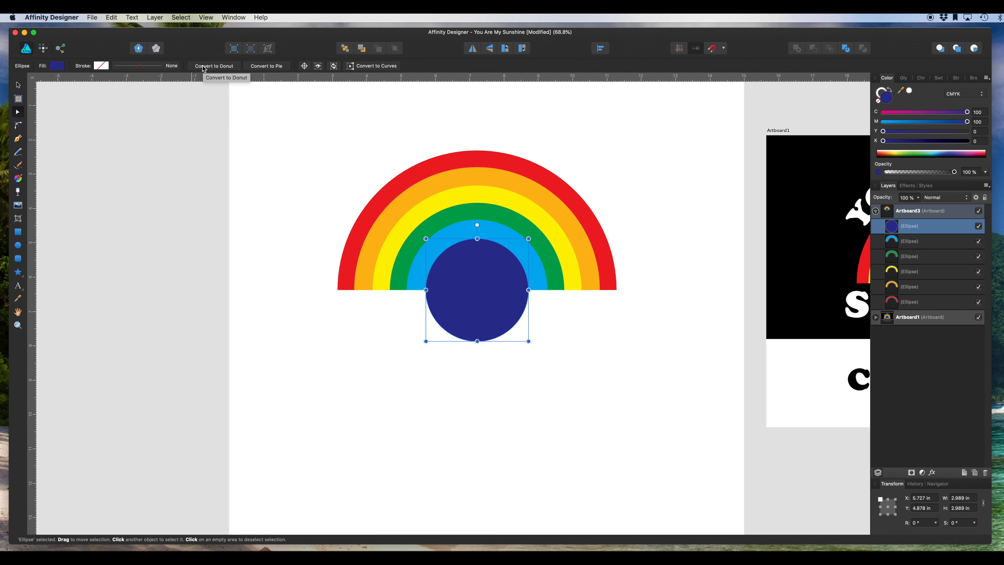
left_click(214, 66)
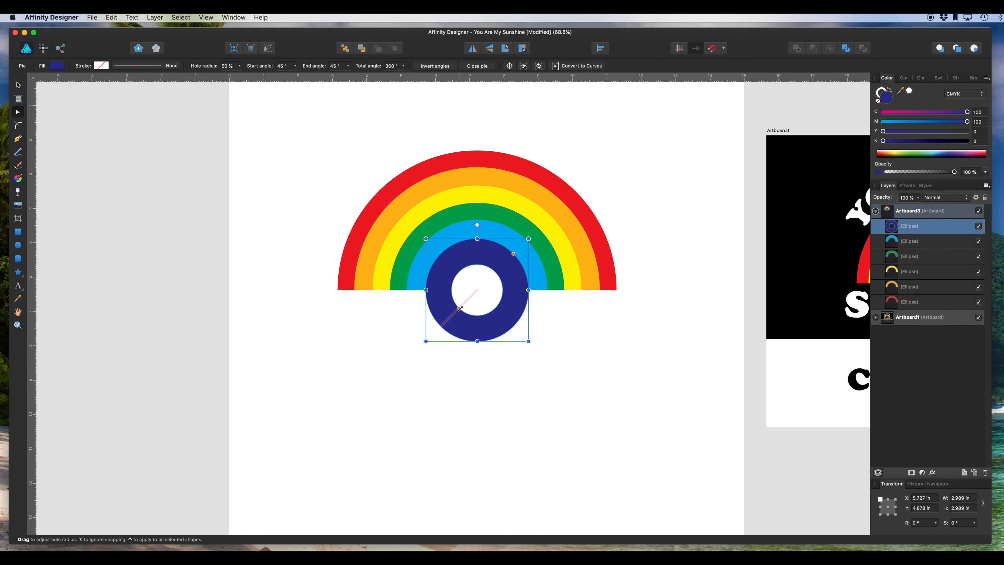
left_click_drag(458, 308, 453, 312)
left_click_drag(514, 253, 528, 290)
left_click_drag(513, 253, 426, 292)
left_click(623, 352)
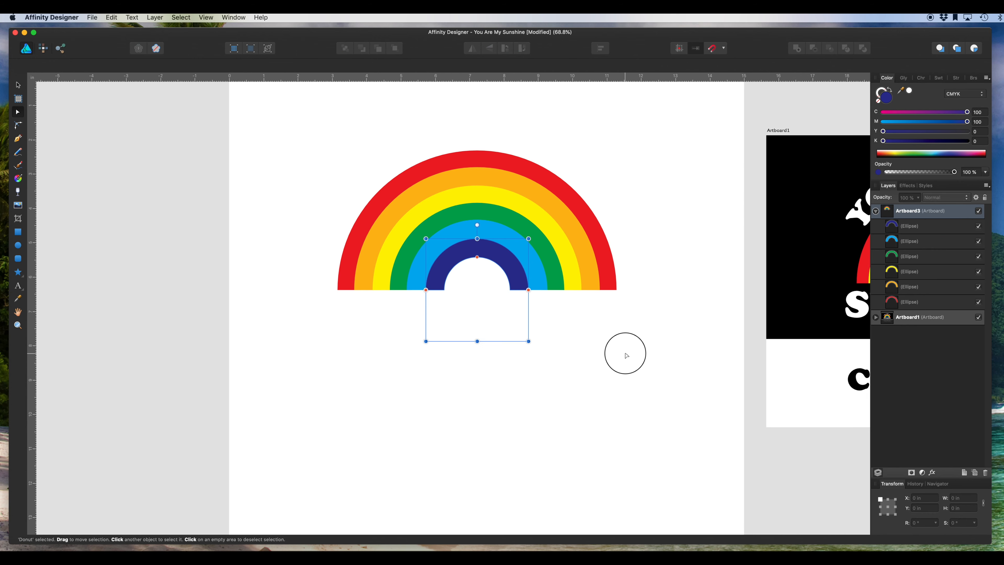
- Select all six rainbow bands together and move them down about 1.2 in on the artboard
scroll(626, 355, "up", 1)
scroll(626, 355, "right", 1)
scroll(626, 355, "down", 1)
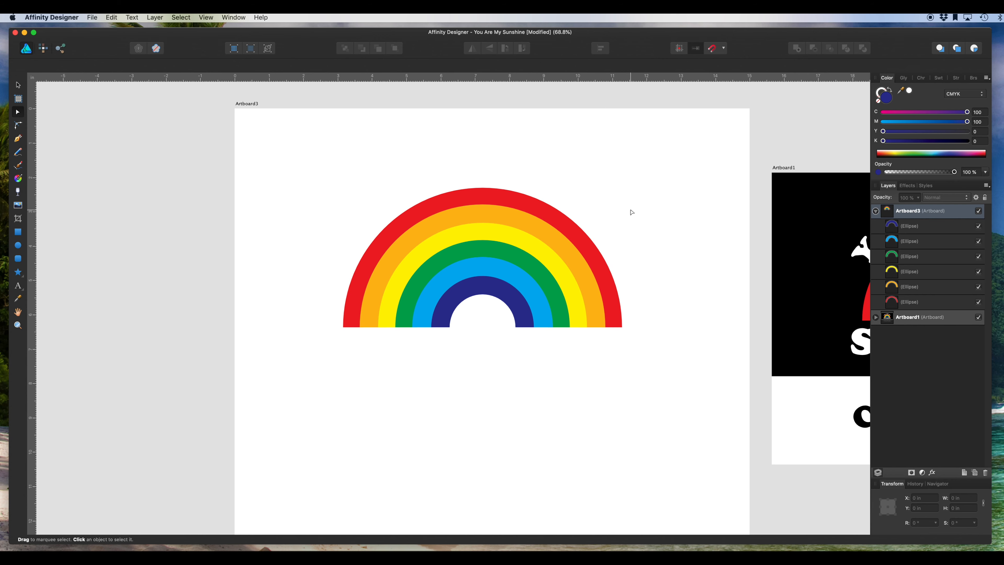
scroll(628, 211, "down", 3)
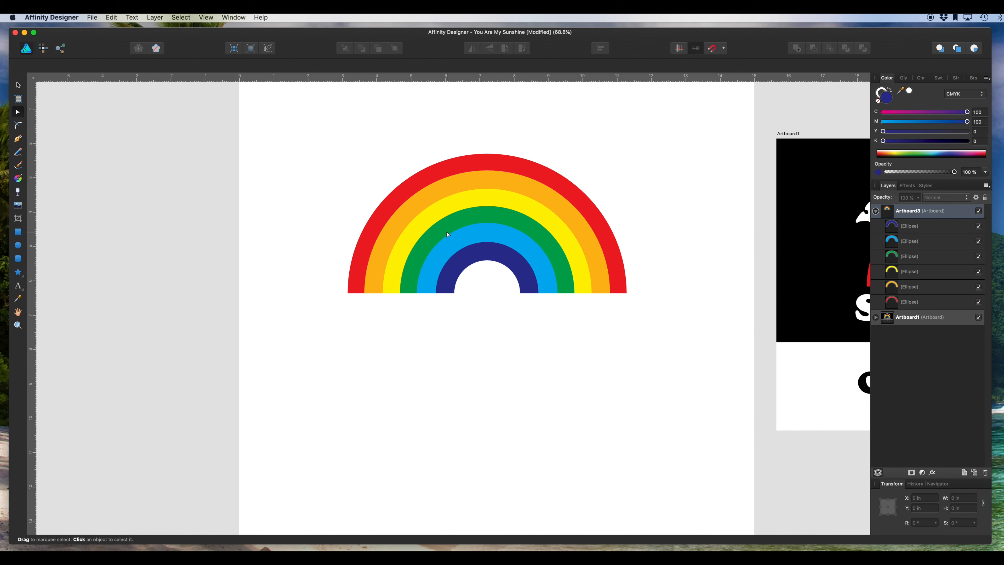
left_click(18, 85)
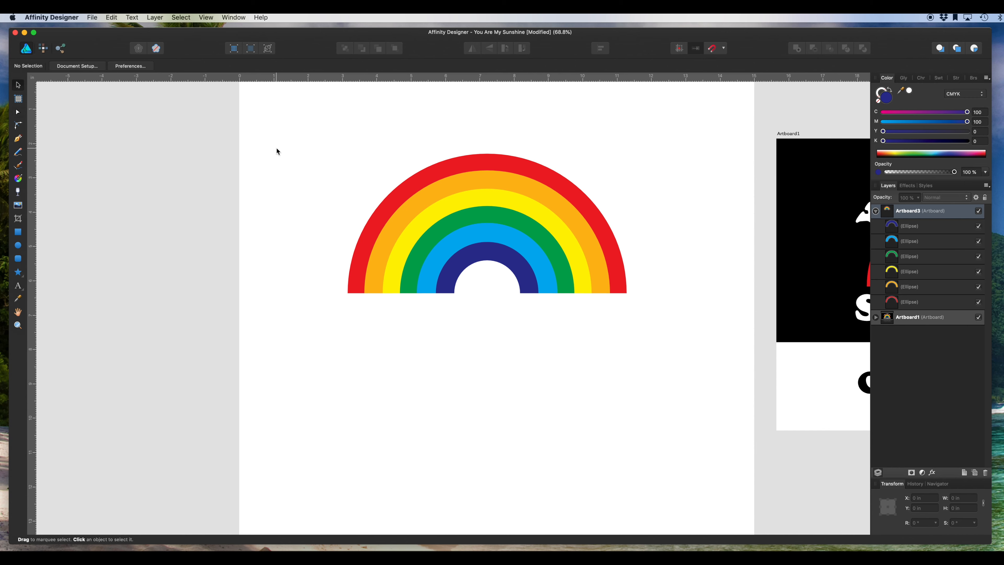
left_click_drag(308, 128, 672, 369)
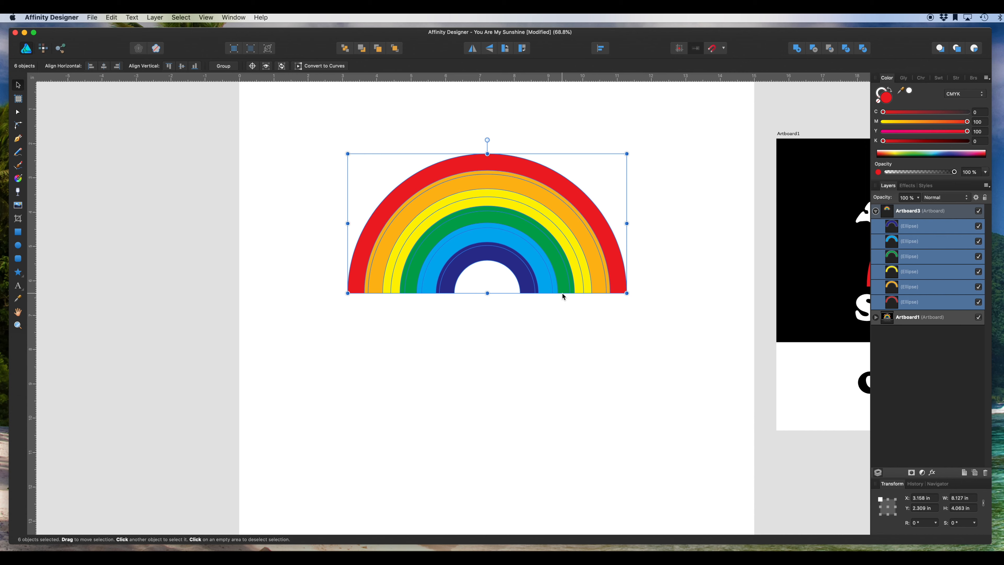
right_click(517, 274)
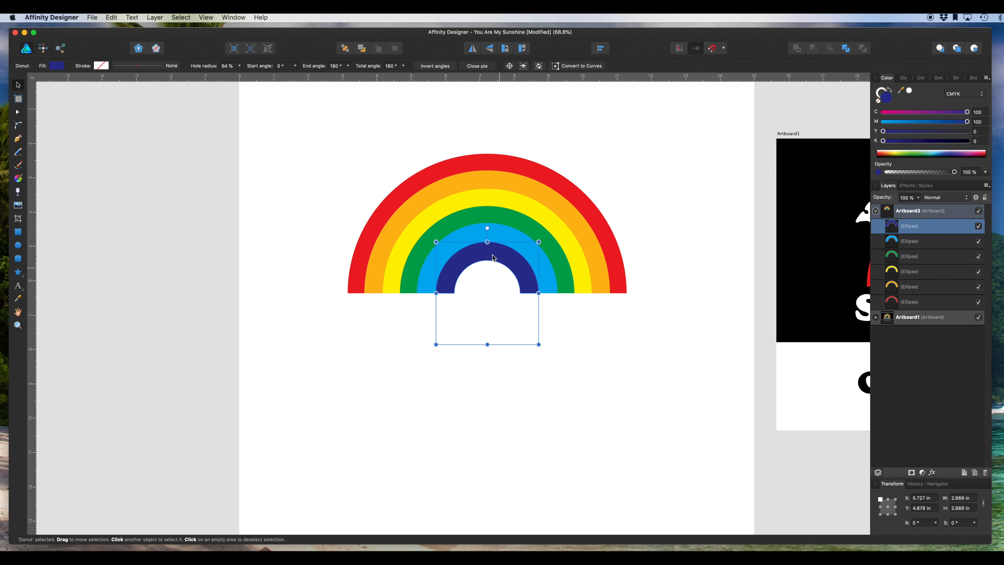
left_click(415, 177)
left_click(331, 139)
left_click_drag(321, 137, 652, 344)
left_click_drag(544, 274, 539, 310)
left_click(625, 164)
- Add the art text "SUNSHINE" in Cooper Black just below the rainbow
scroll(625, 164, "right", 10)
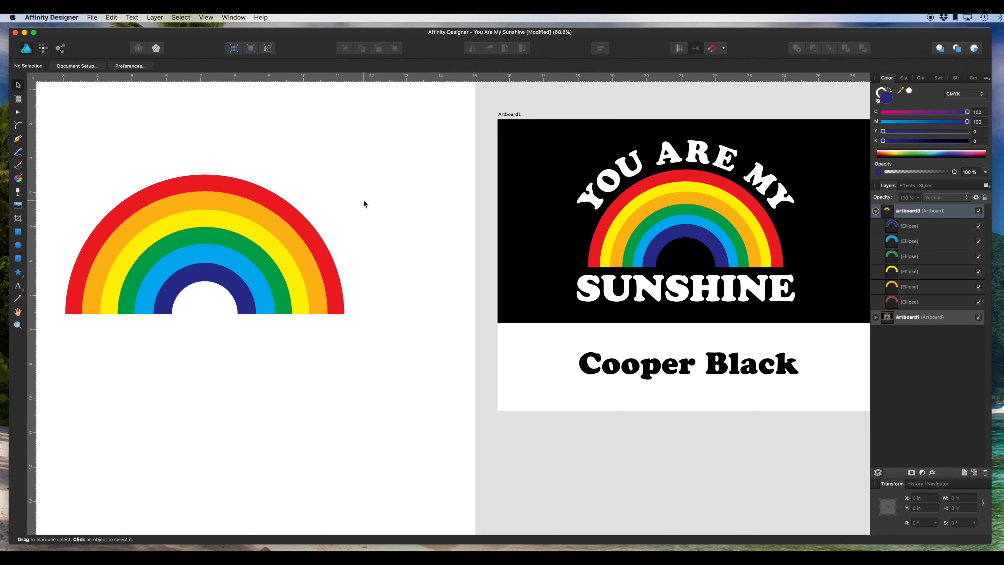
scroll(364, 202, "left", 6)
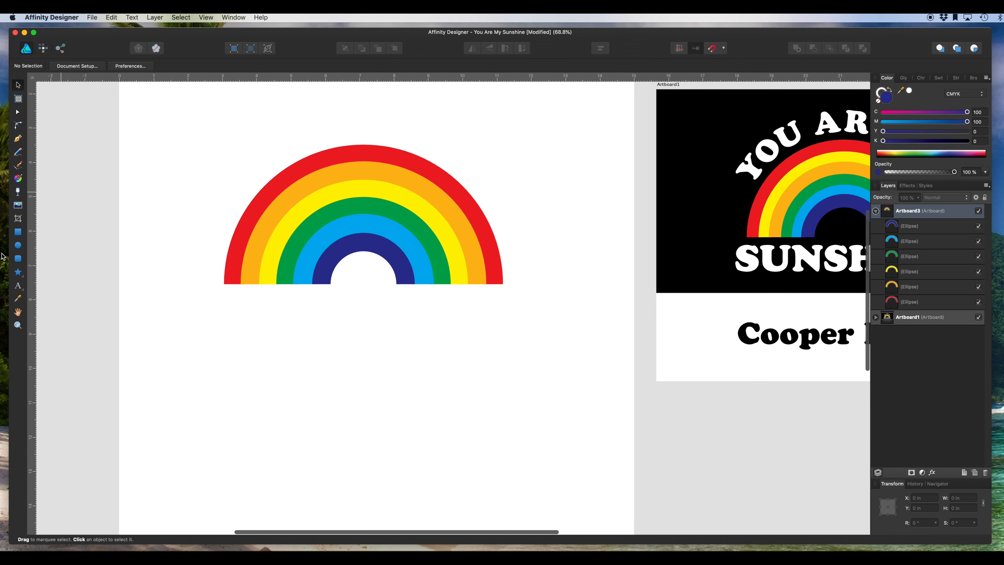
left_click(18, 285)
left_click(237, 311)
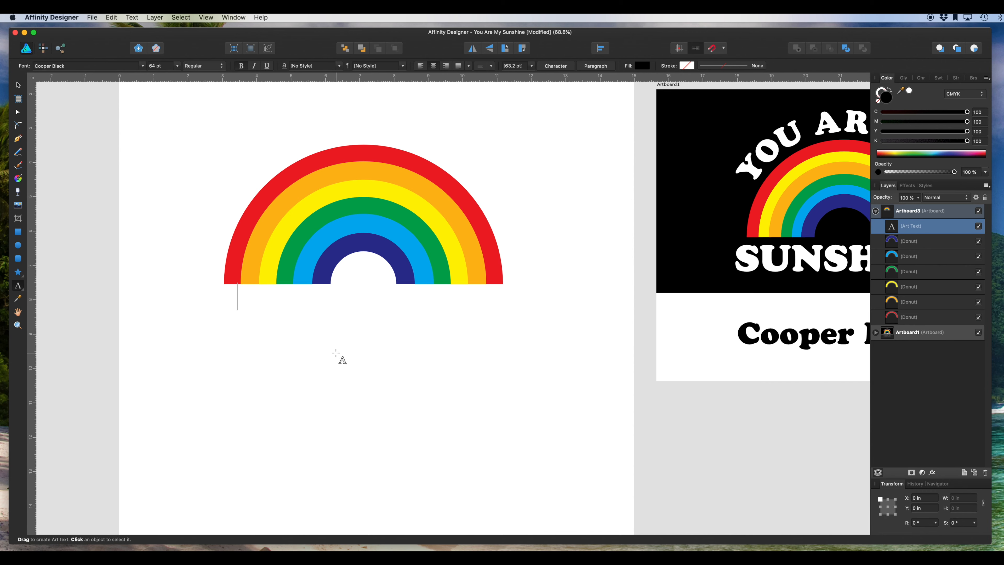
type("SUNSHINE")
key("Escape")
- Enlarge the SUNSHINE text to about 8.7 in wide and centre it directly beneath the rainbow
left_click(23, 89)
left_click_drag(277, 294, 520, 342)
left_click_drag(453, 307, 444, 312)
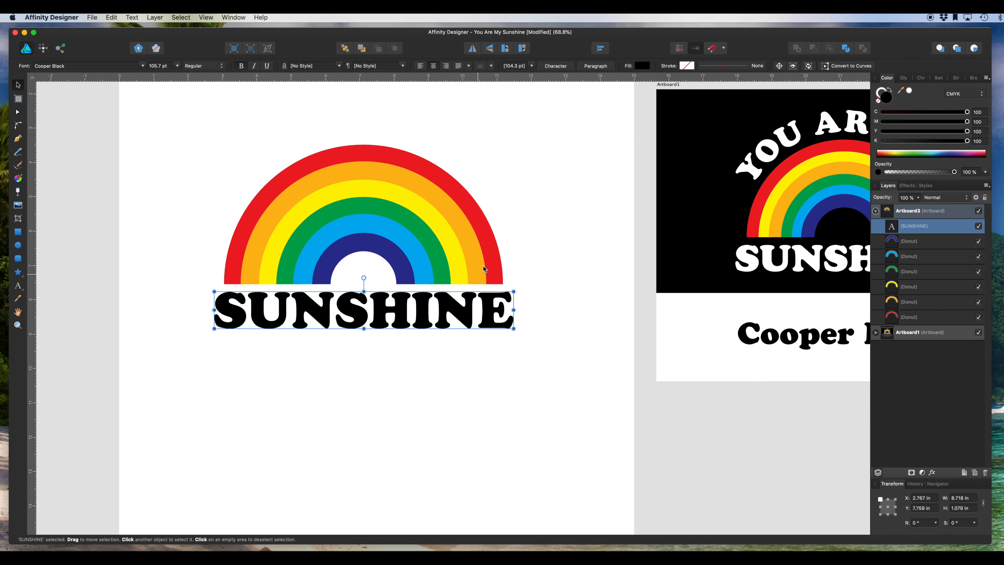
left_click(517, 211)
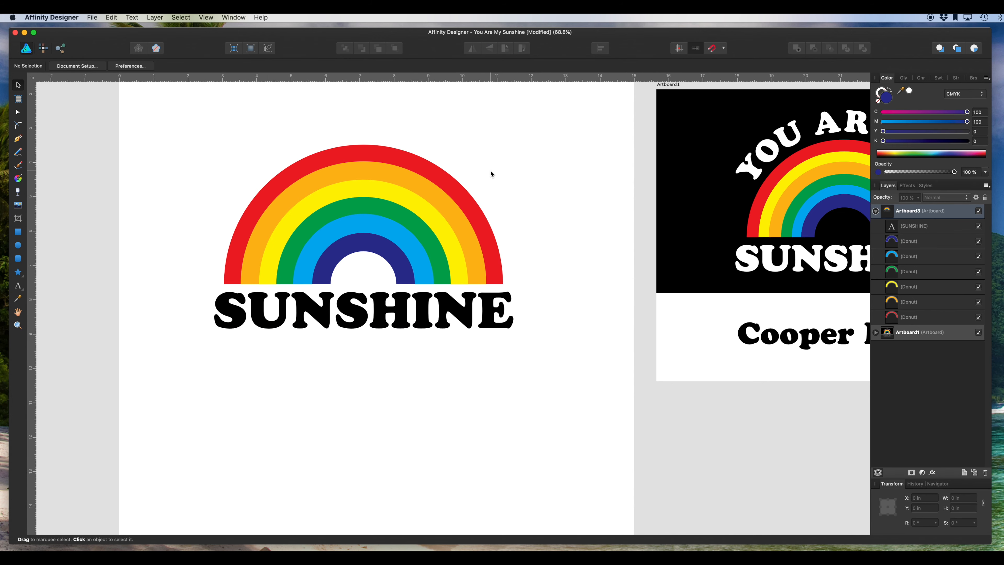
- Duplicate the outermost red band in place to serve as a guide for the curved text
scroll(490, 172, "up", 3)
scroll(490, 172, "left", 3)
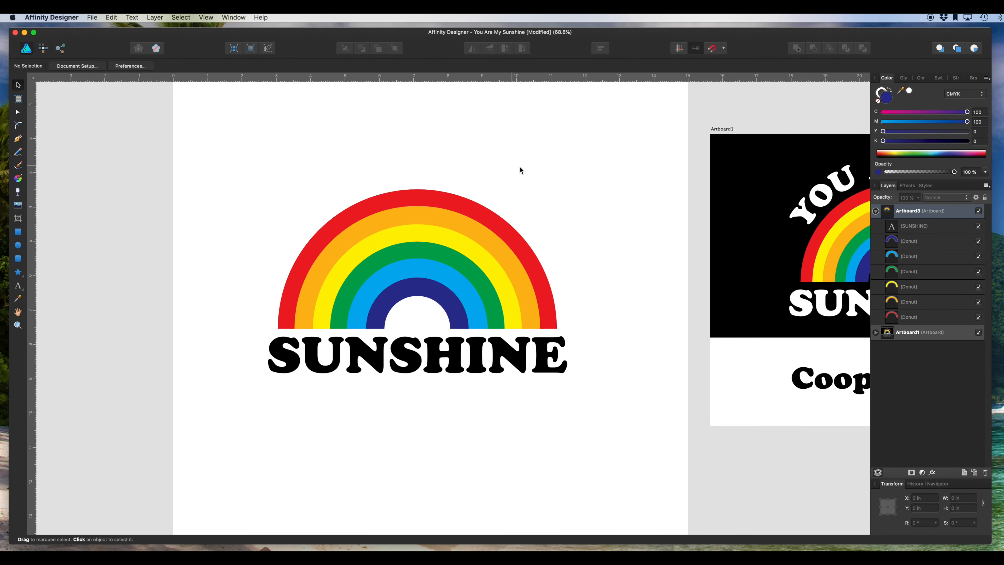
scroll(531, 171, "right", 10)
scroll(531, 172, "down", 2)
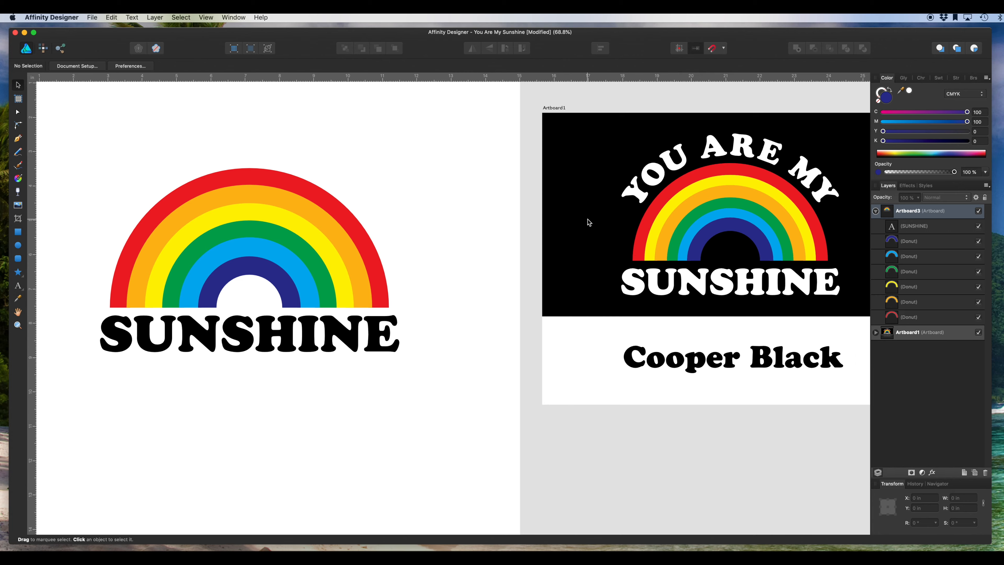
scroll(437, 185, "left", 10)
scroll(438, 185, "up", 2)
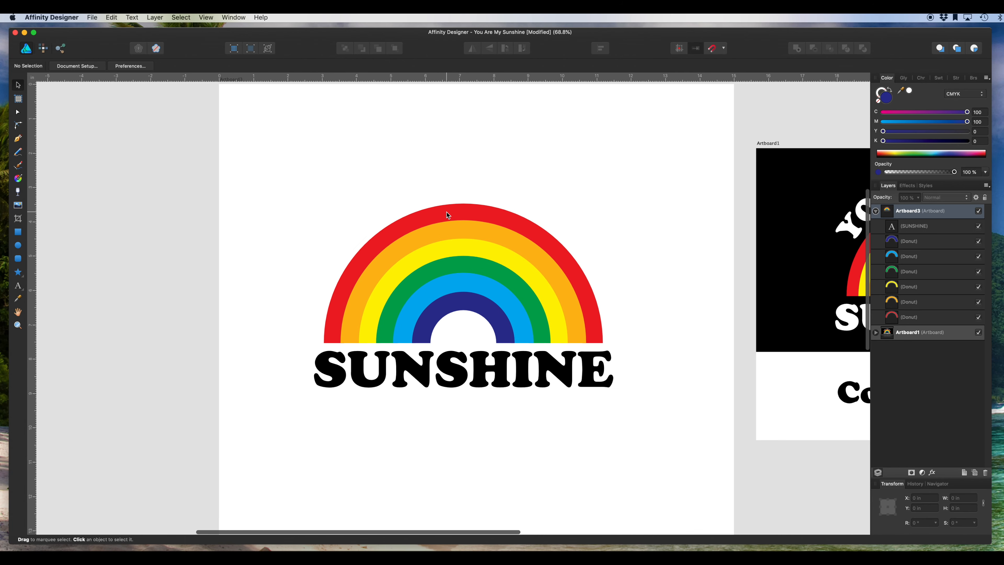
left_click(447, 213)
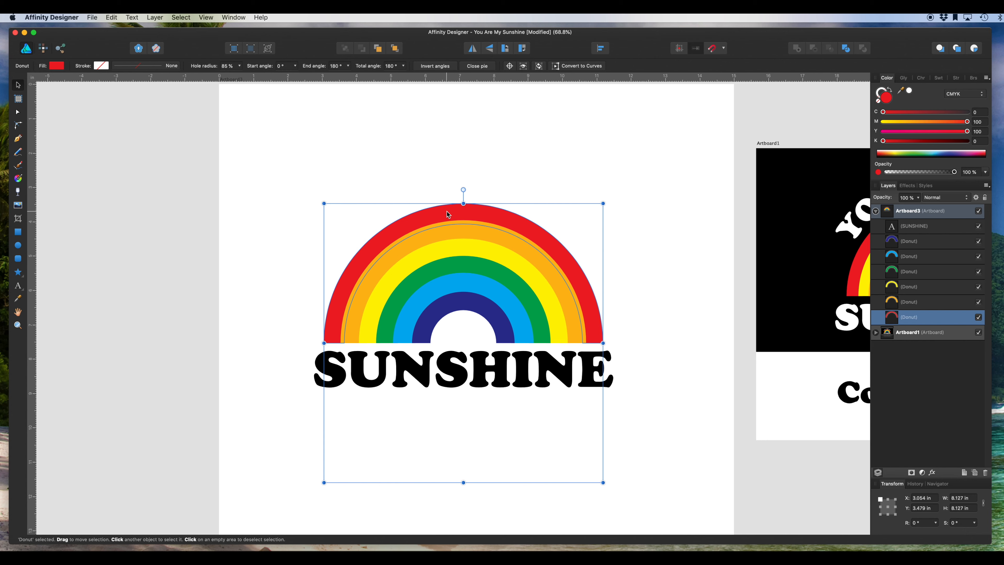
key("super+j")
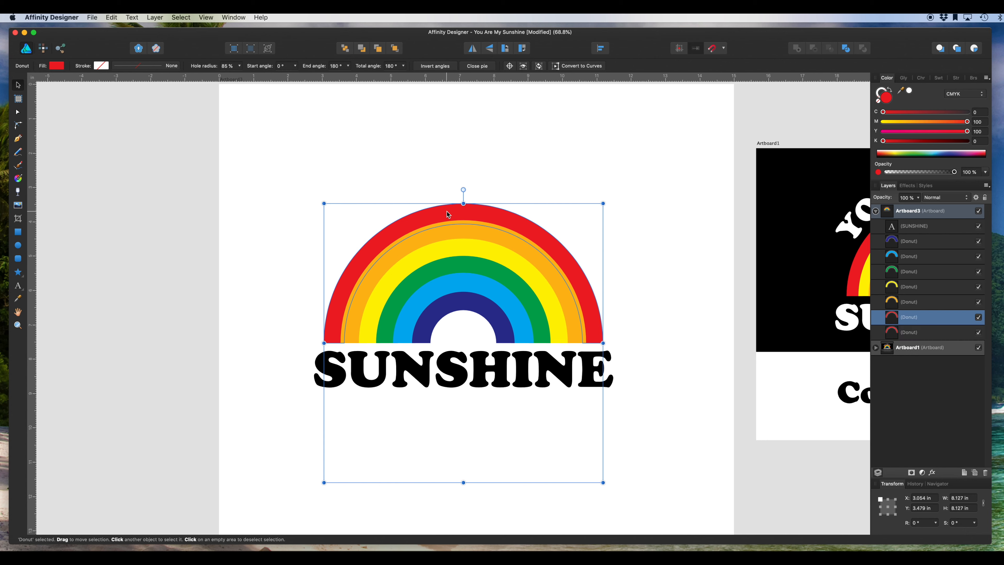
left_click(401, 180)
left_click(424, 220)
- Convert the duplicated red band to a text path and enter "YOU ARE MY" along its outer edge
left_click(19, 286)
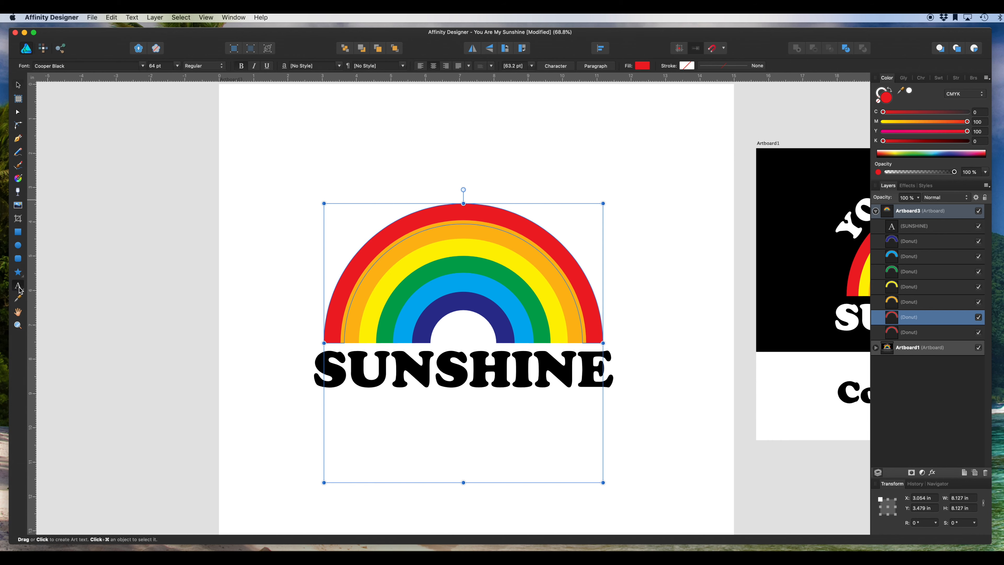
left_click(376, 231)
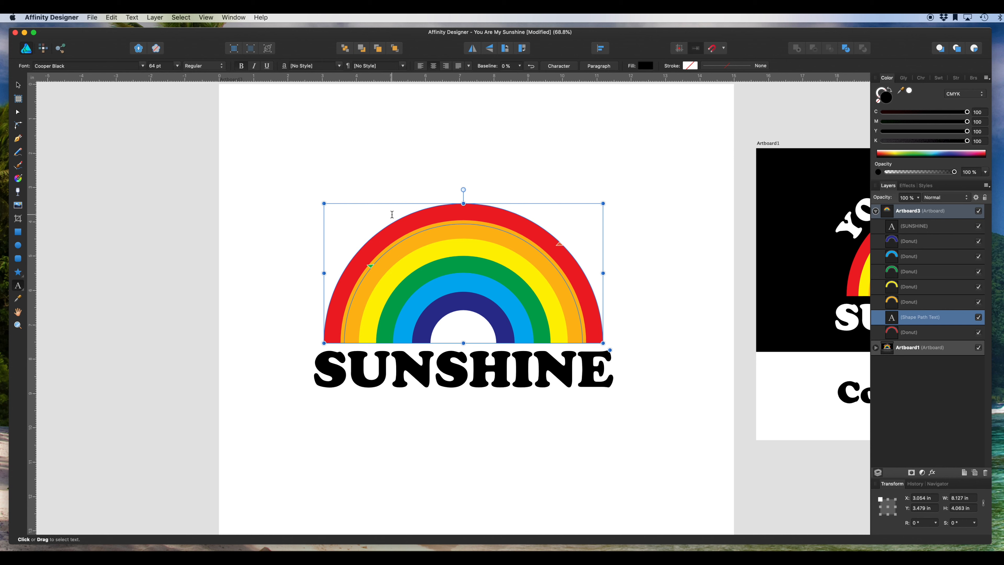
key("super+z")
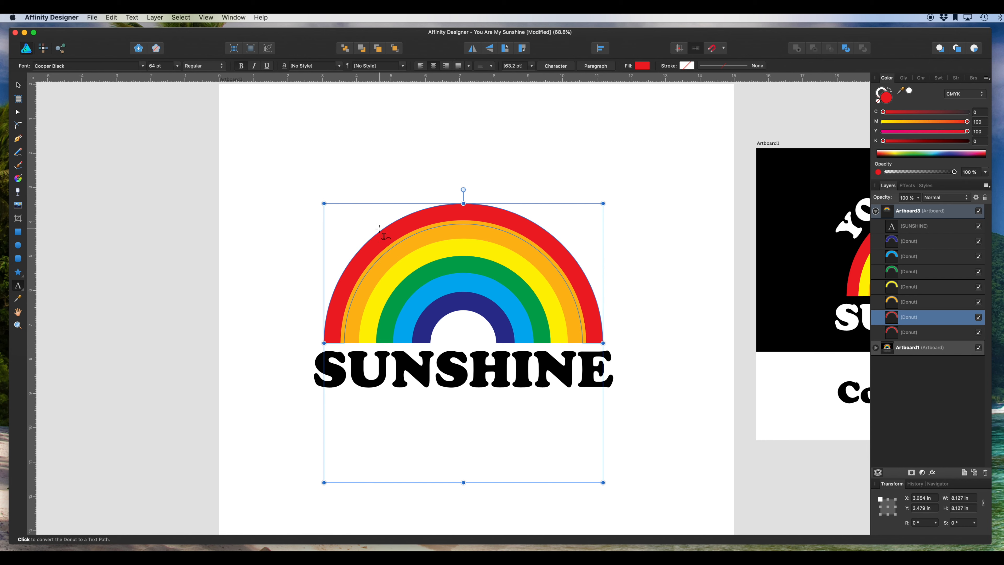
left_click(379, 229)
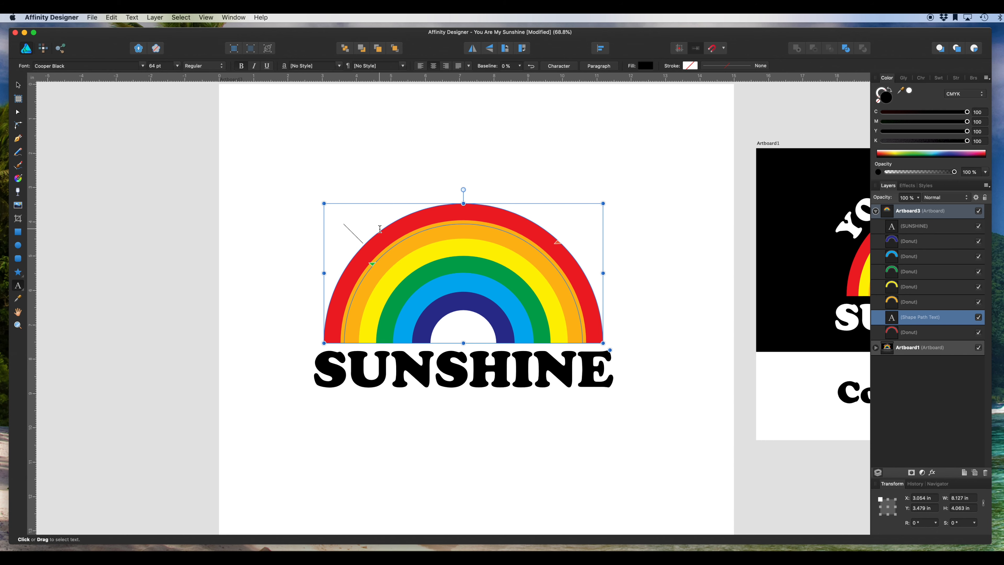
type("YOU")
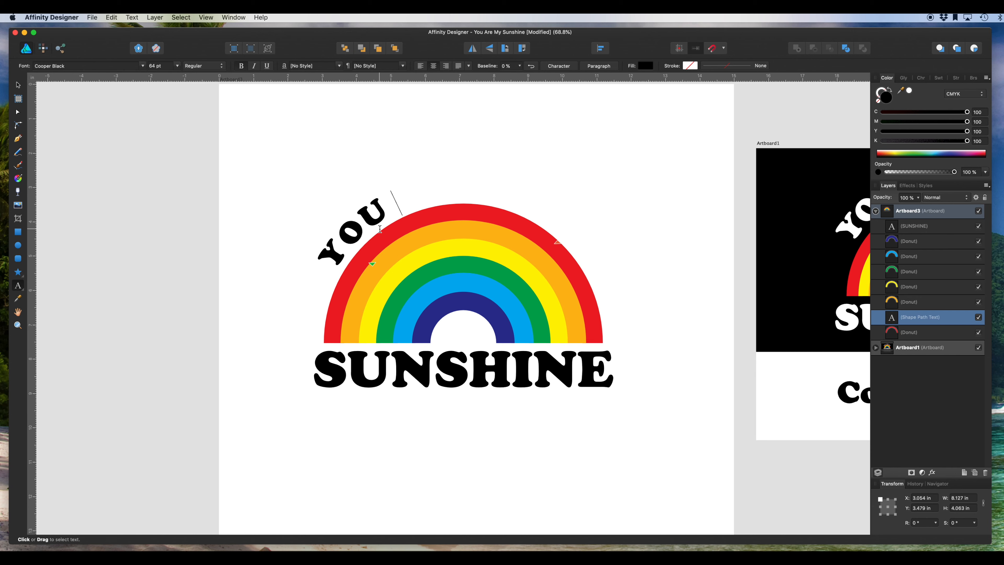
type(" ARE MY")
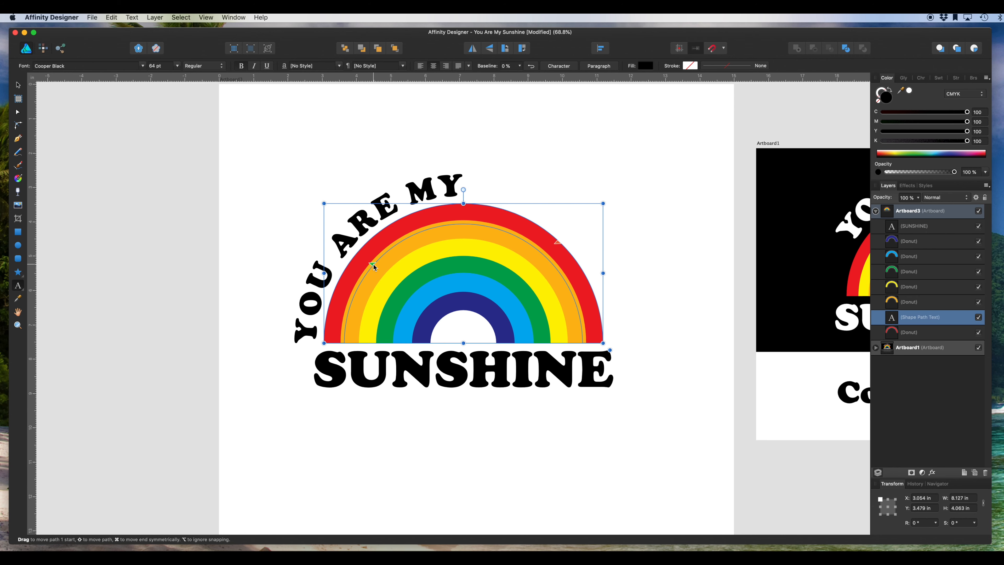
- Extend the path text's start and end points to the two lower outer corners of the arch
left_click_drag(372, 266, 326, 335)
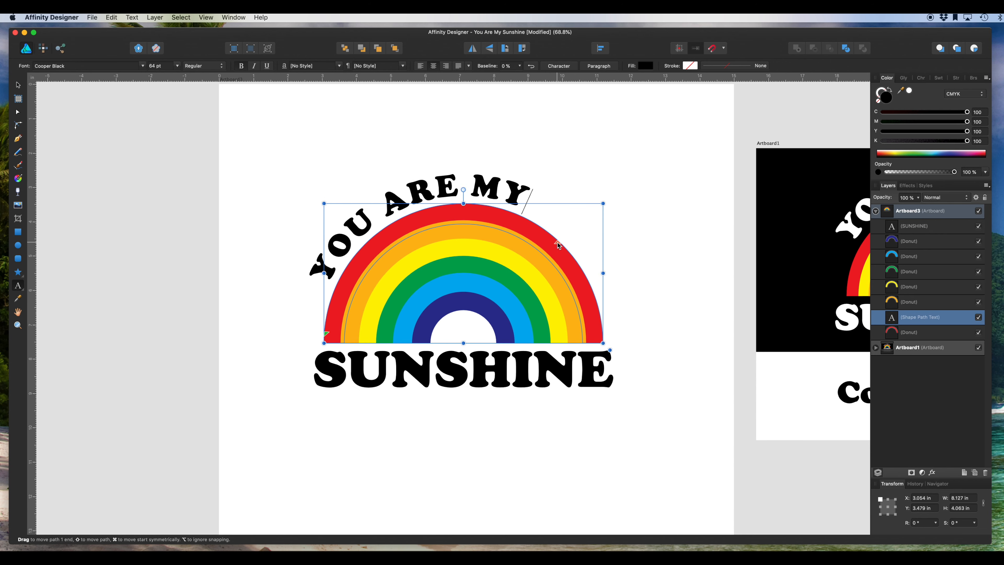
left_click_drag(558, 245, 603, 342)
mouse_move(325, 336)
left_mouse_down()
mouse_move(320, 347)
mouse_move(324, 341)
left_mouse_up()
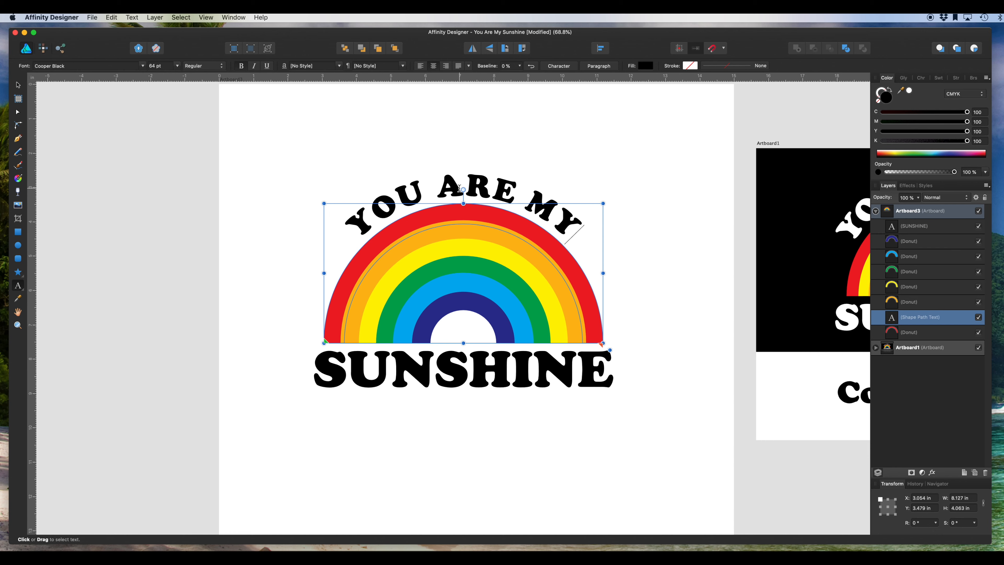
- Center-align the curved YOU ARE MY text and set its font size to 90 pt
triple_click(433, 185)
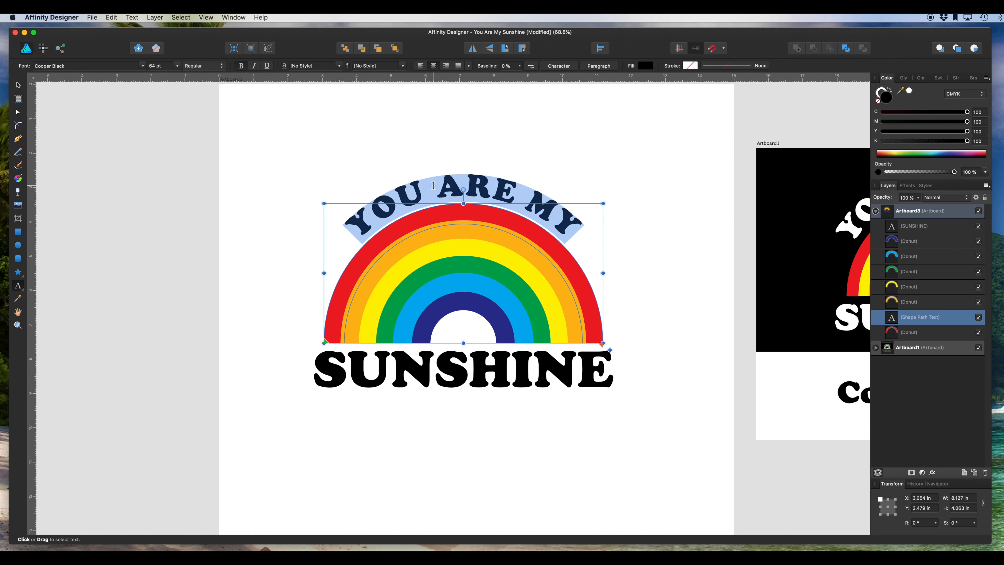
left_click(421, 66)
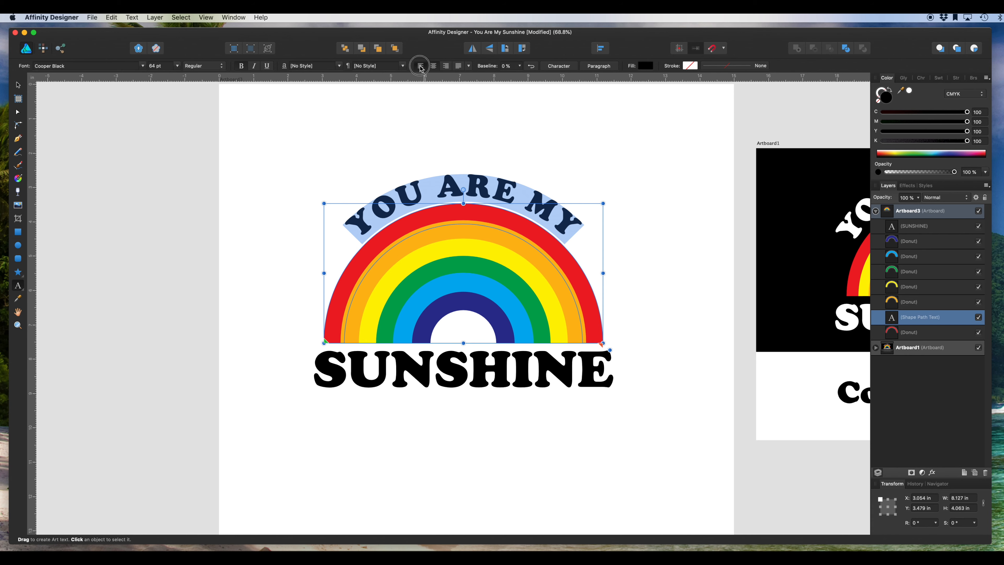
left_click(434, 66)
left_click(419, 185)
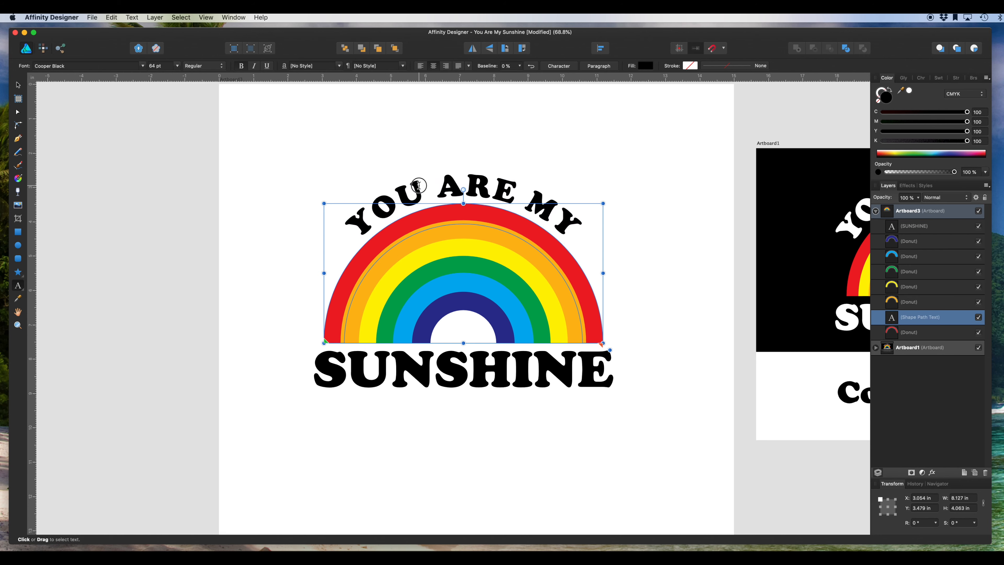
key("super+a")
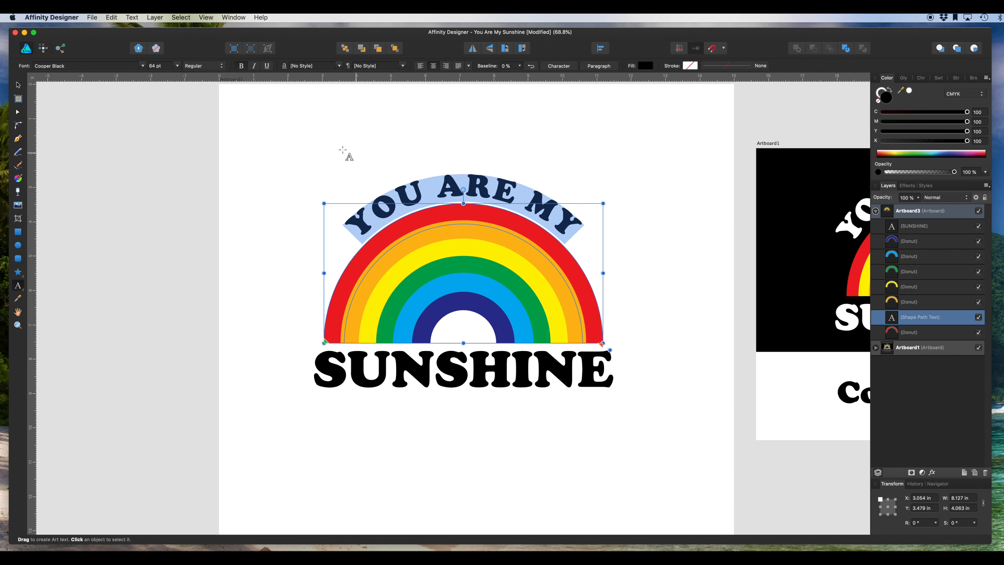
left_click(177, 68)
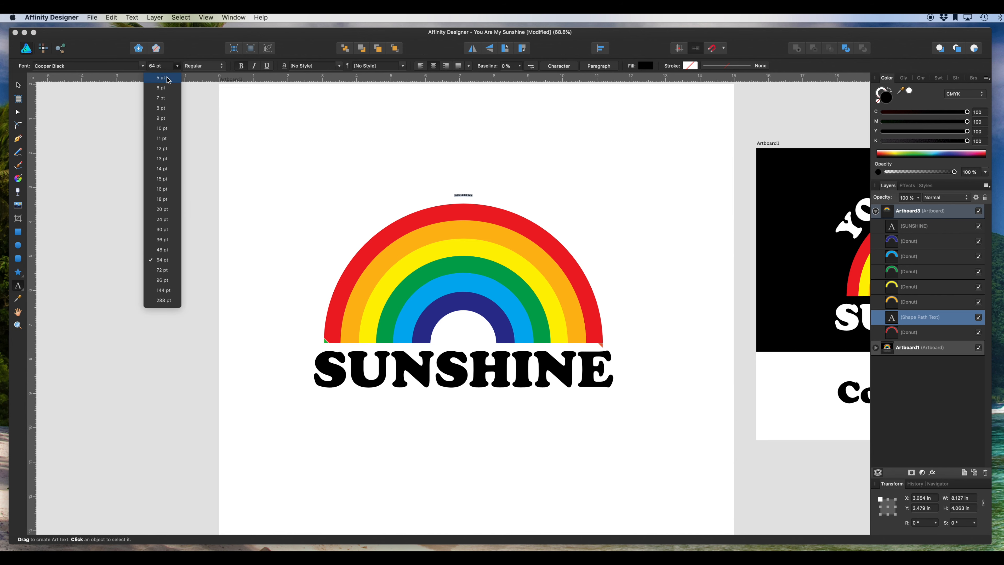
left_click(162, 280)
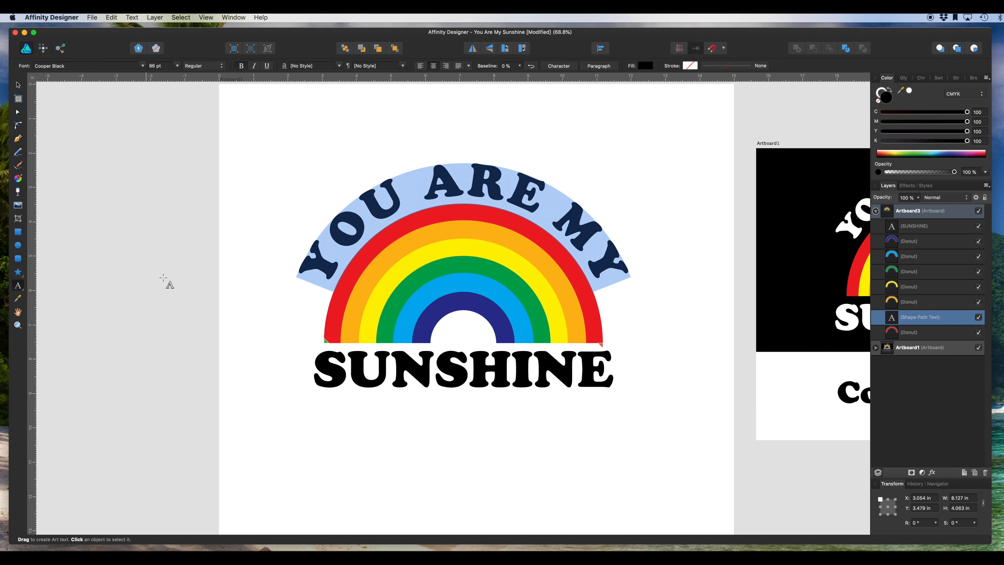
left_click(152, 66)
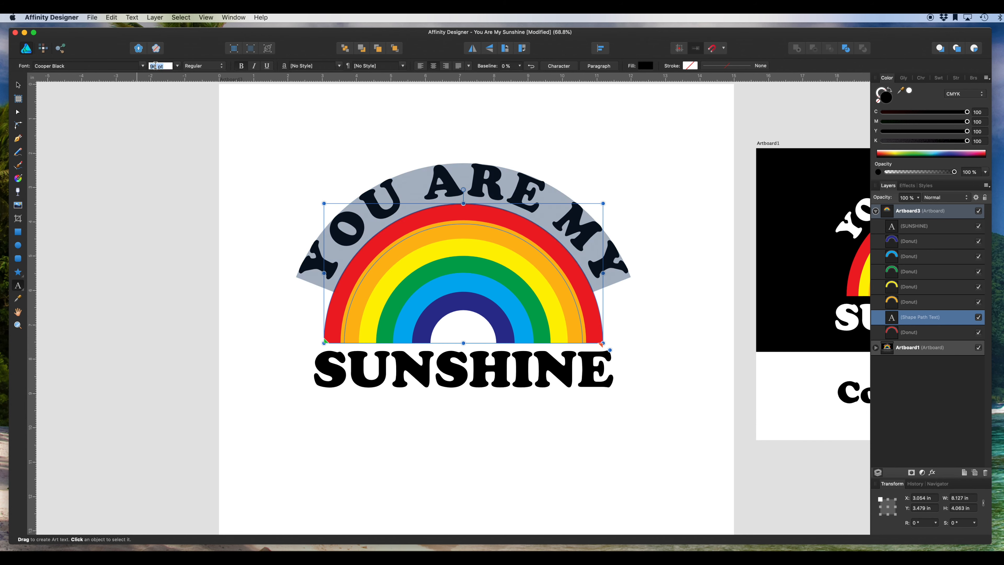
double_click(155, 66)
type("90")
key("Return")
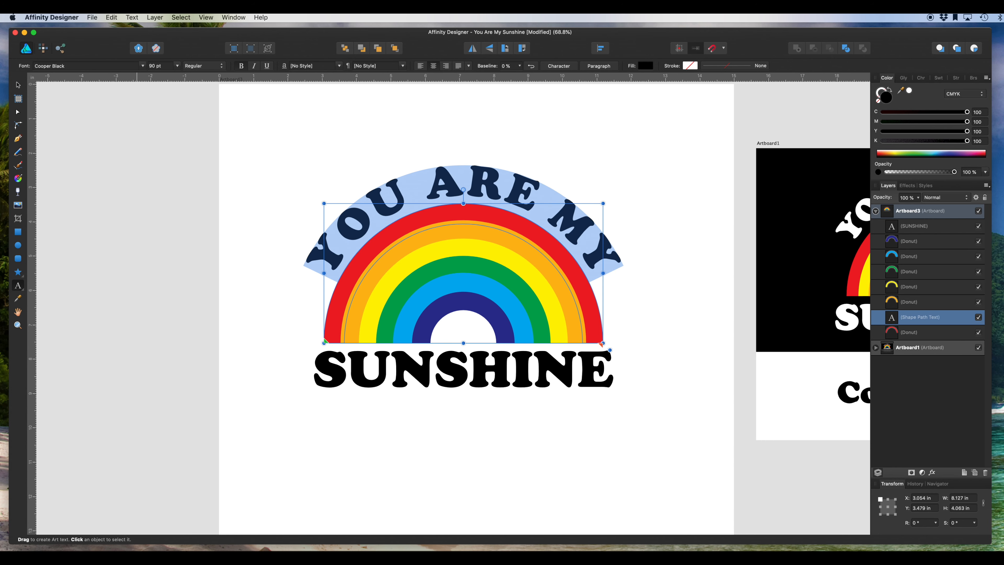
- Tighten the kerning between the letters of the word "YOU" in the curved text
left_click(401, 184)
left_click(374, 198)
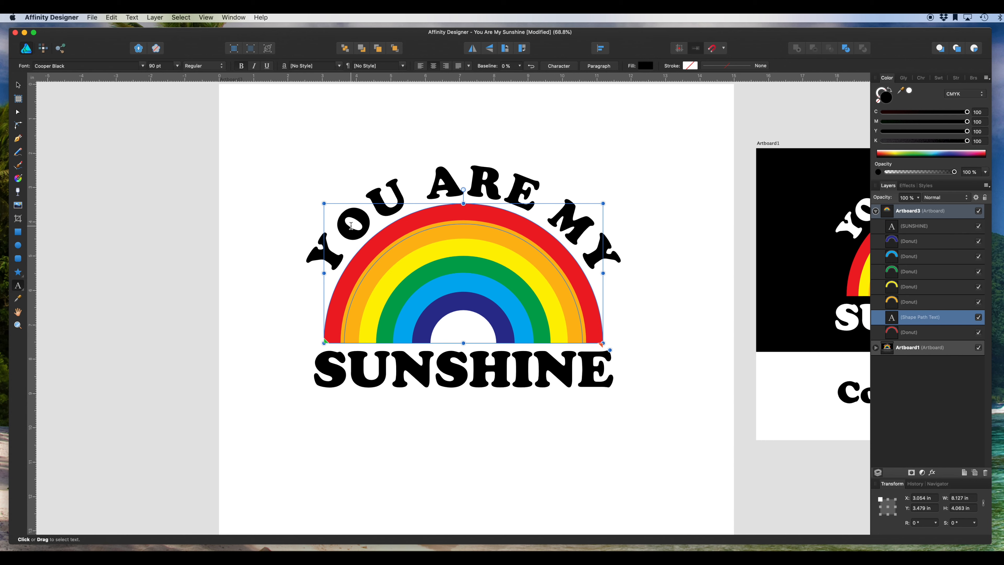
left_click(348, 234)
key("alt+Left")
key("alt+Left")
key("alt+Left")
key("alt+Left")
key("alt+Left")
key("alt+Left")
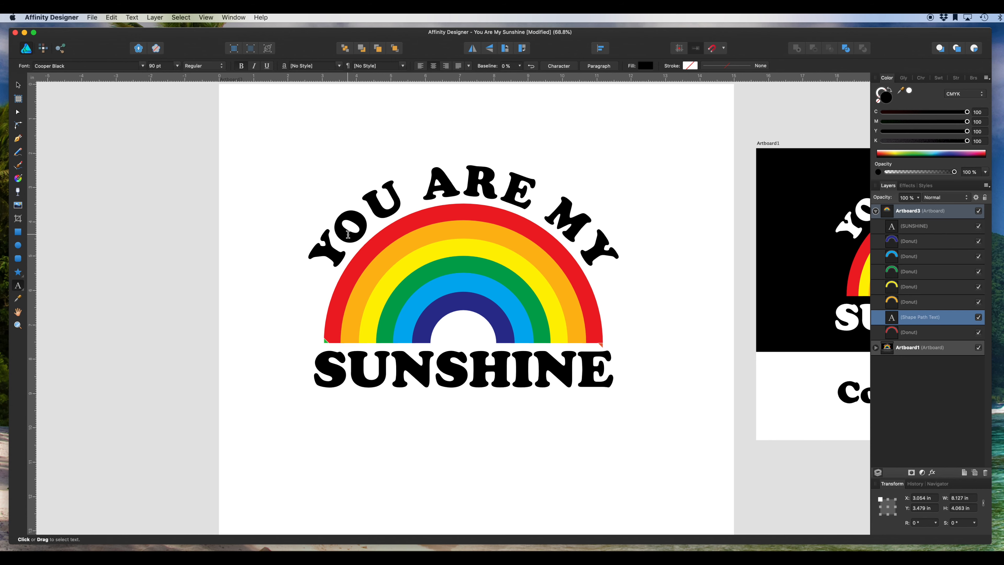
key("alt+Left")
key("alt+Left")
key("alt+Left")
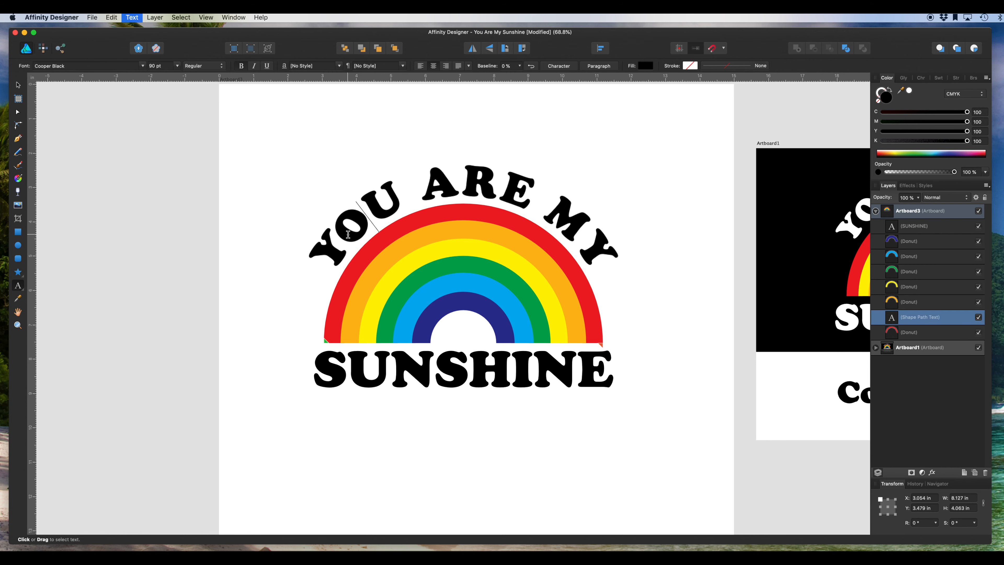
key("alt+Left")
key("alt+Left")
key("Right")
key("Right")
key("Right")
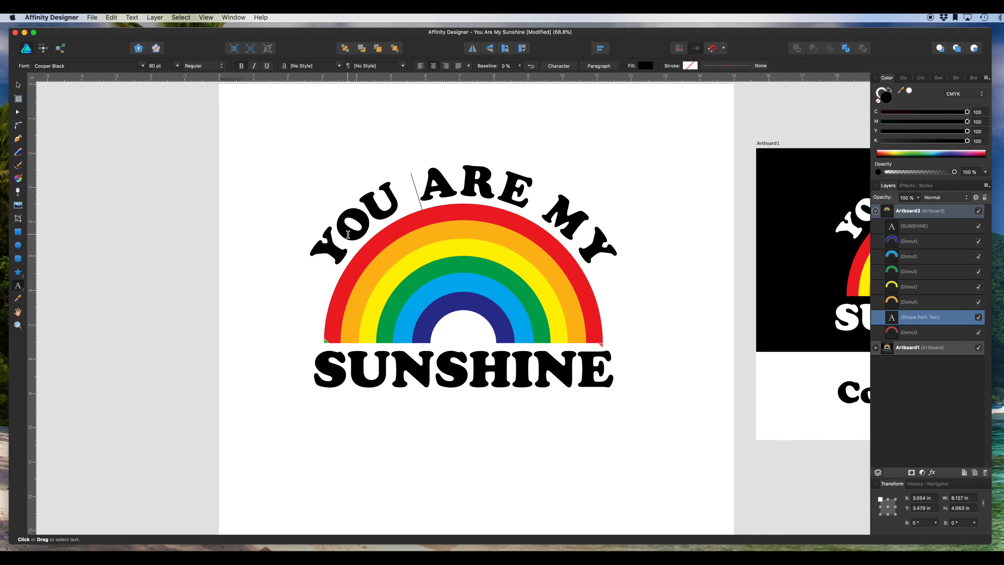
- Tighten the kerning around the word "ARE" to narrow the gaps between words in the curved YOU ARE MY text
key("alt+Left")
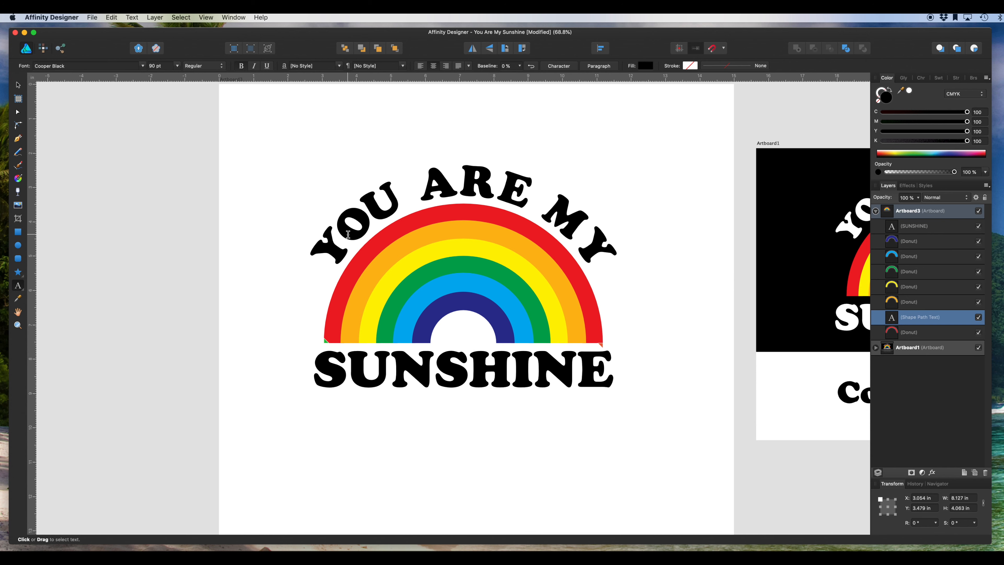
key("Right")
key("Right")
key("Right")
key("Left")
key("alt+Left")
key("alt+Left")
key("alt+Left")
key("alt+Left")
key("alt+Left")
key("alt+Left")
key("alt+Left")
key("alt+Left")
key("alt+Left")
key("alt+Left")
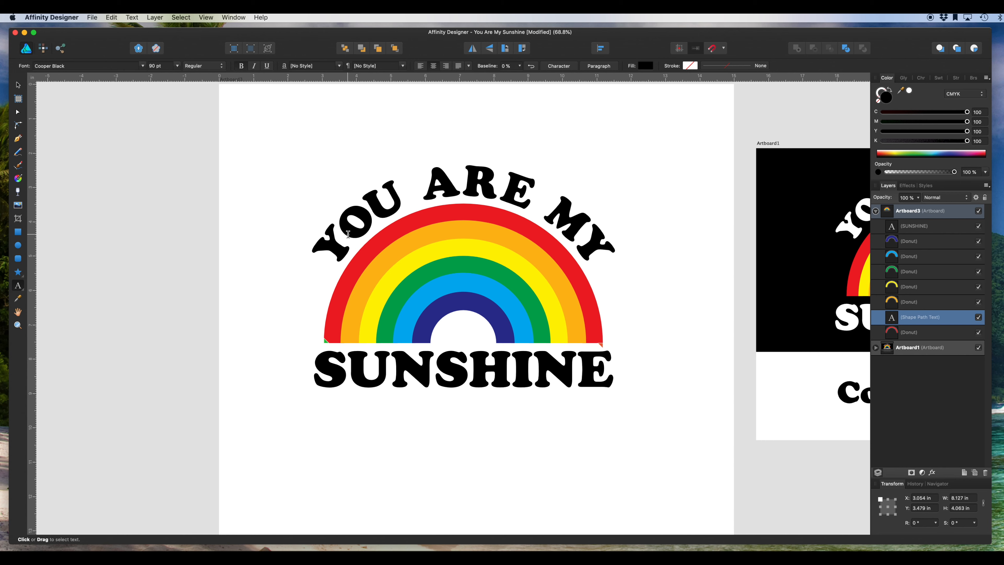
key("Escape")
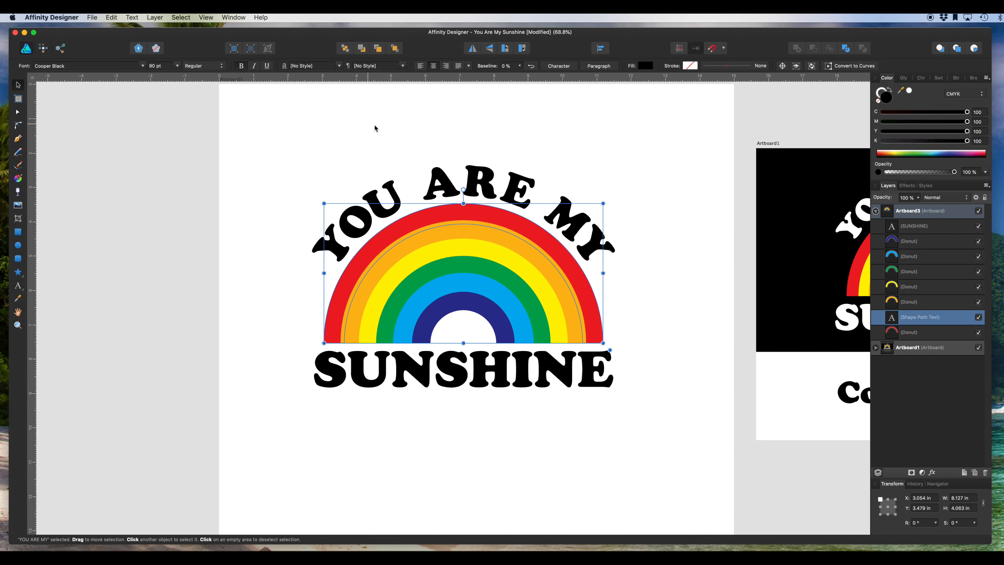
- Convert the SUNSHINE text below the rainbow to curves
left_click(401, 139)
left_click(454, 189)
left_click(466, 367, "shift")
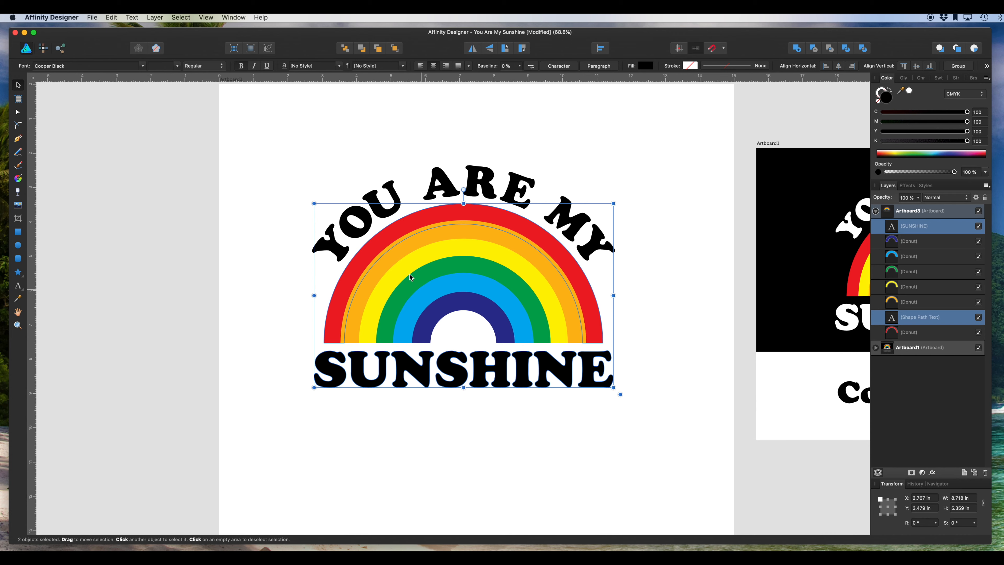
scroll(355, 175, "right", 2)
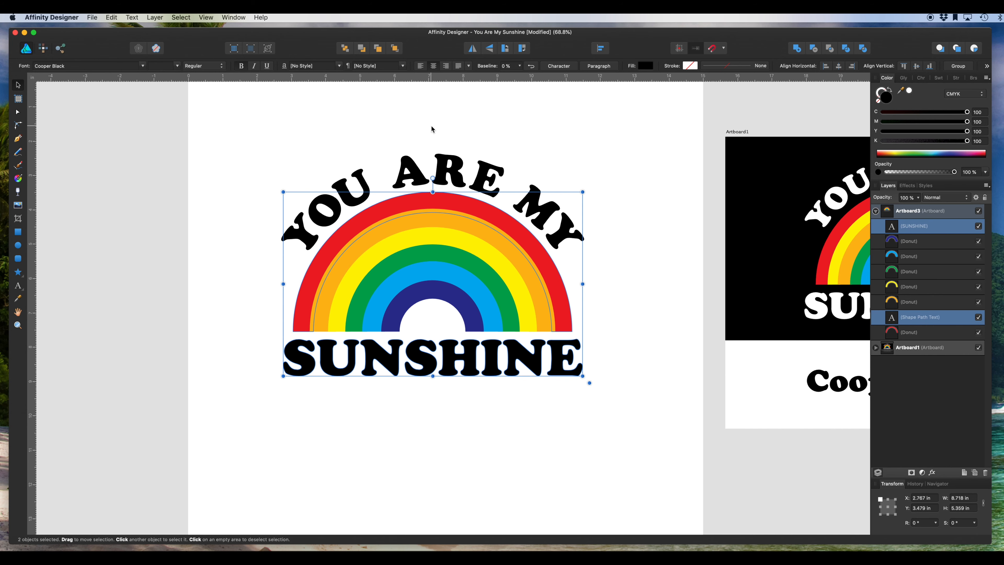
left_click(411, 121)
left_click(449, 158)
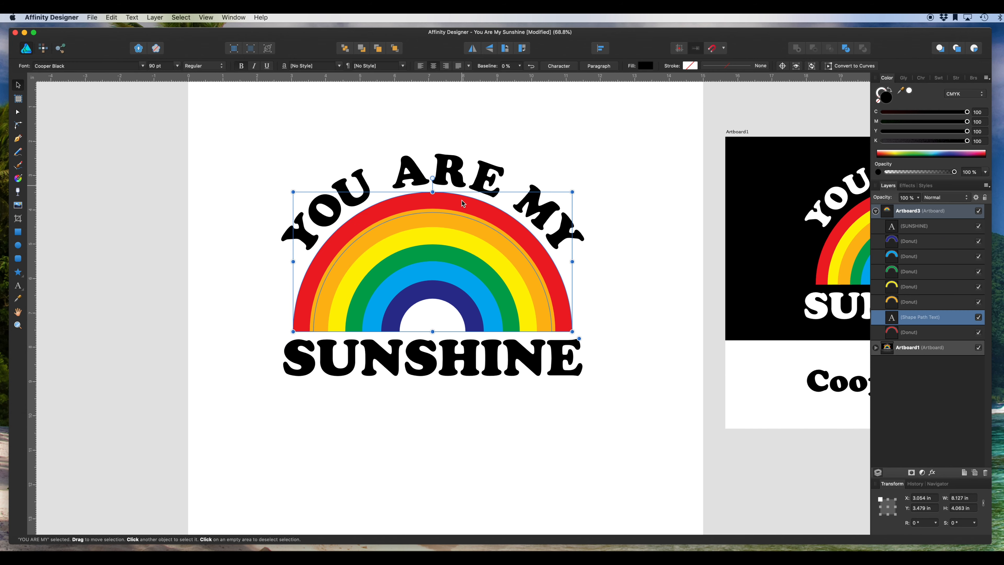
left_click(471, 361)
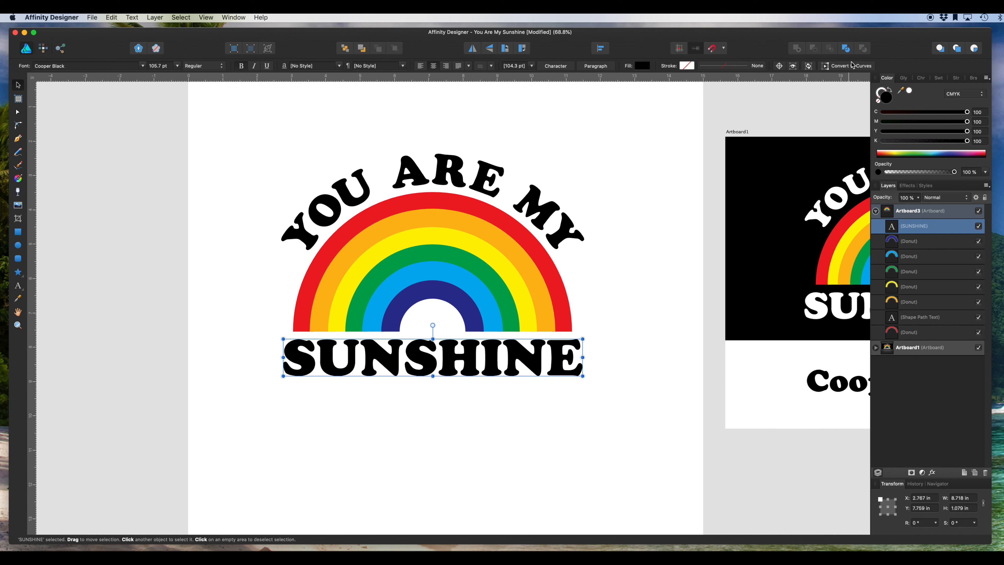
left_click(839, 70)
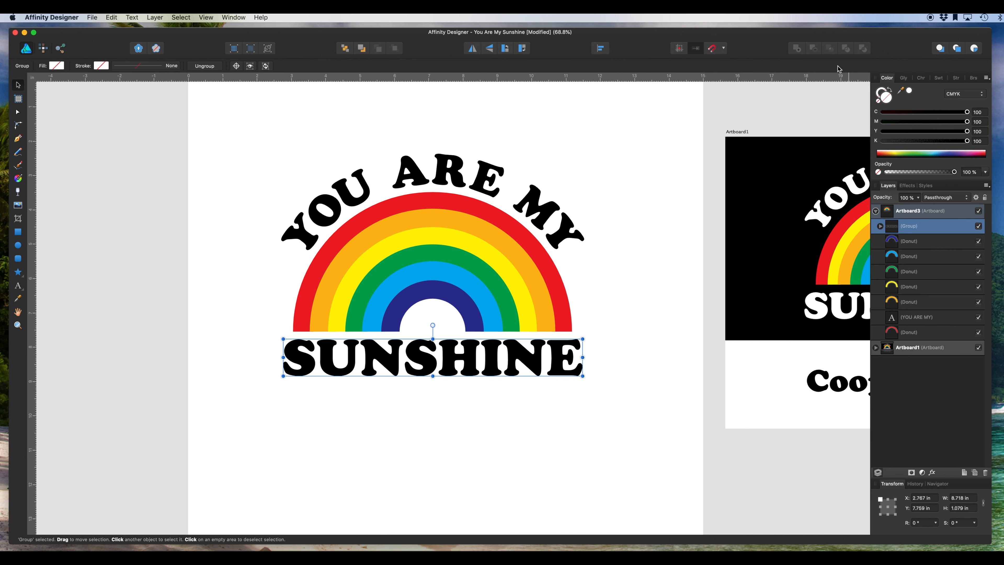
- Check the separate letter curves inside the SUNSHINE group and reposition the whole group beneath the rainbow
left_click(592, 323)
mouse_move(516, 359)
left_mouse_down()
mouse_move(530, 360)
mouse_move(502, 359)
left_mouse_up()
double_click(482, 360)
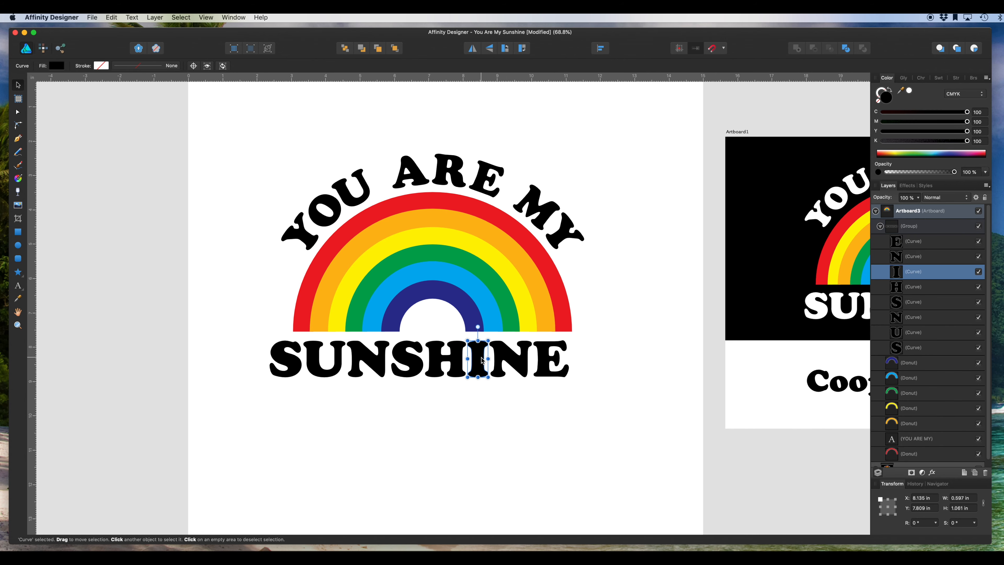
left_click(506, 360)
left_click(543, 360)
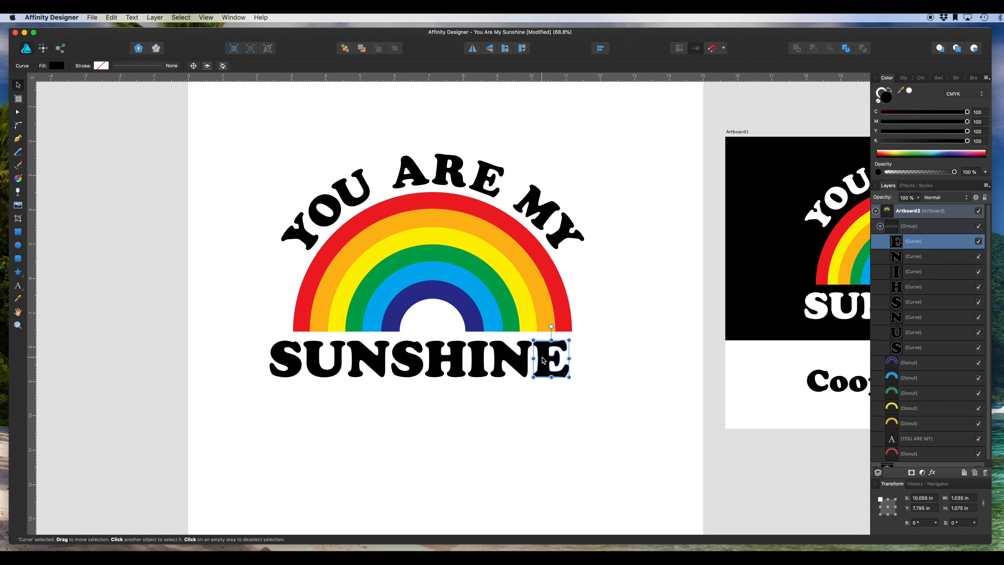
left_click(506, 360)
left_click(437, 360)
left_click(574, 392)
left_click_drag(609, 398, 254, 337)
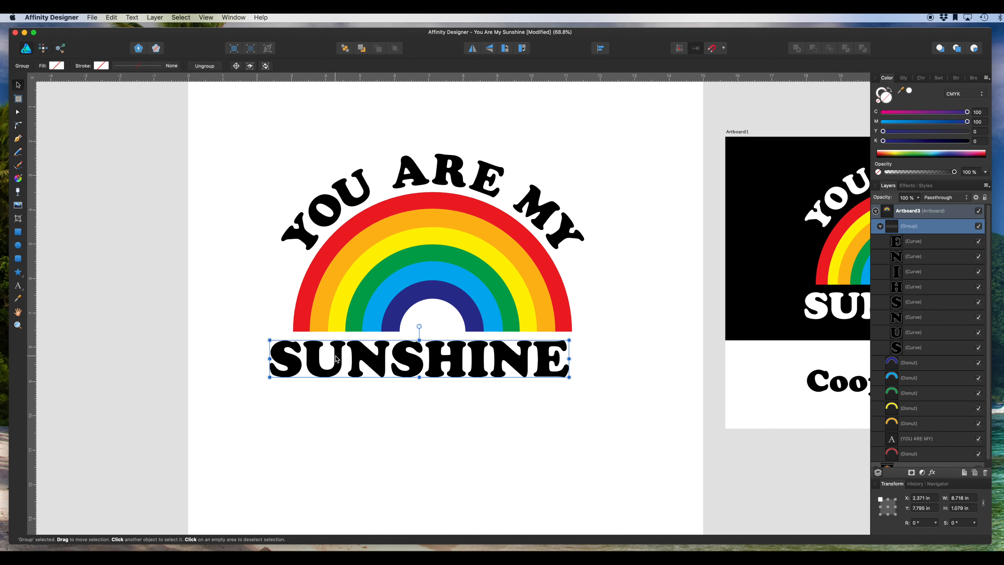
left_click_drag(336, 357, 349, 356)
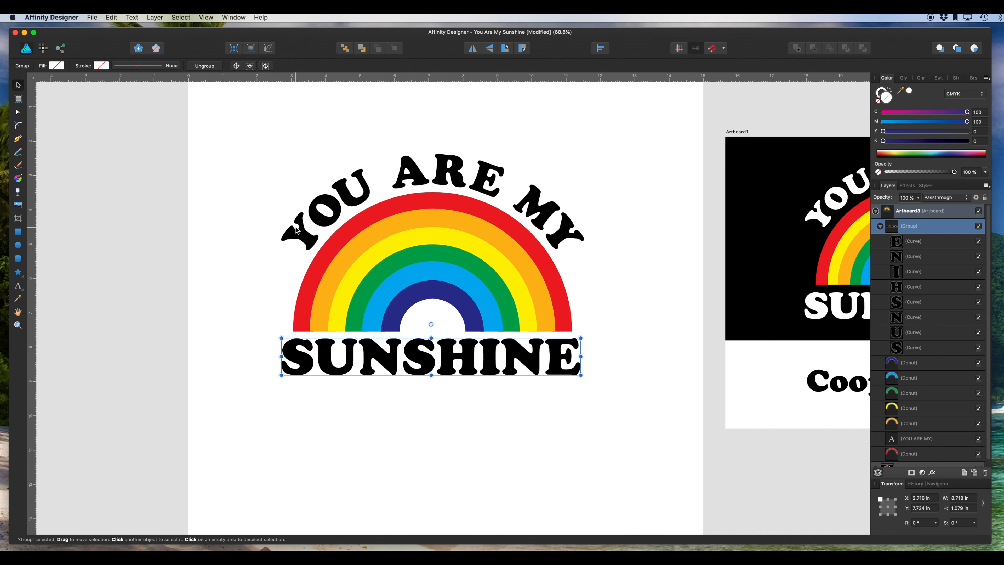
- Convert the curved YOU ARE MY text to curves and deselect it
left_click(298, 226)
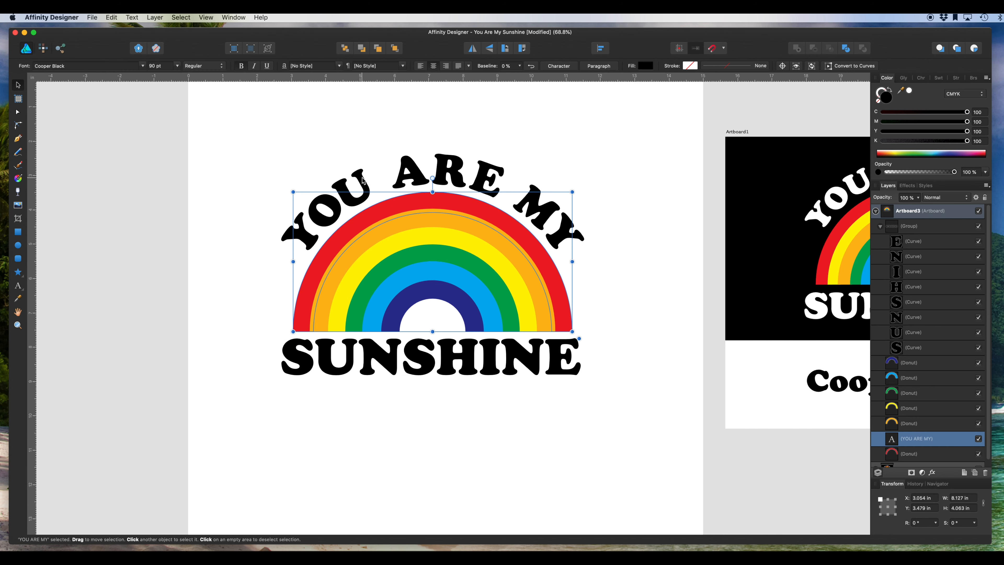
left_click(854, 67)
left_click(227, 152)
- Place two vertical guides at the outermost left and right edges of the curved YOU ARE MY lettering
scroll(227, 152, "left", 1)
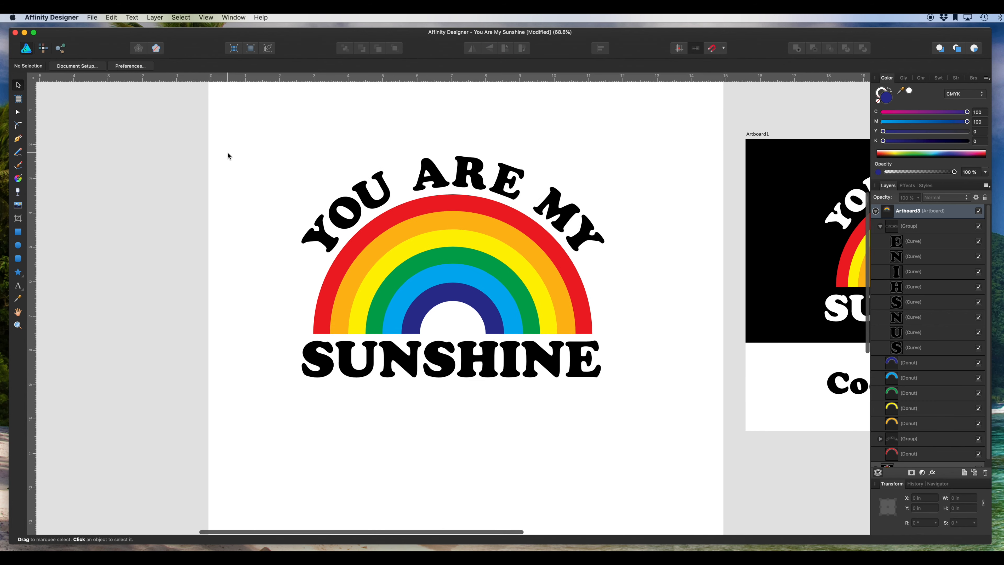
scroll(227, 152, "left", 1)
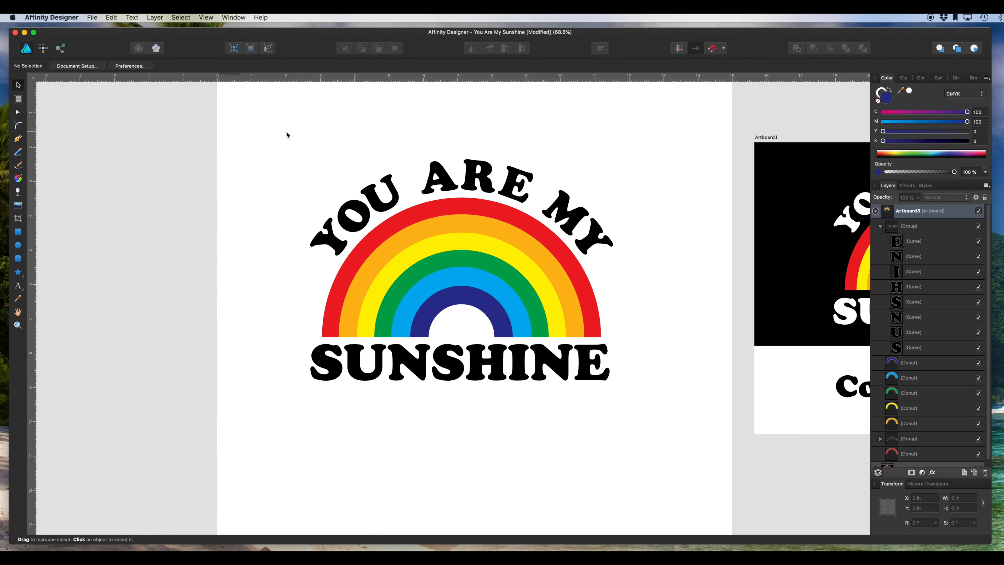
scroll(274, 131, "right", 2)
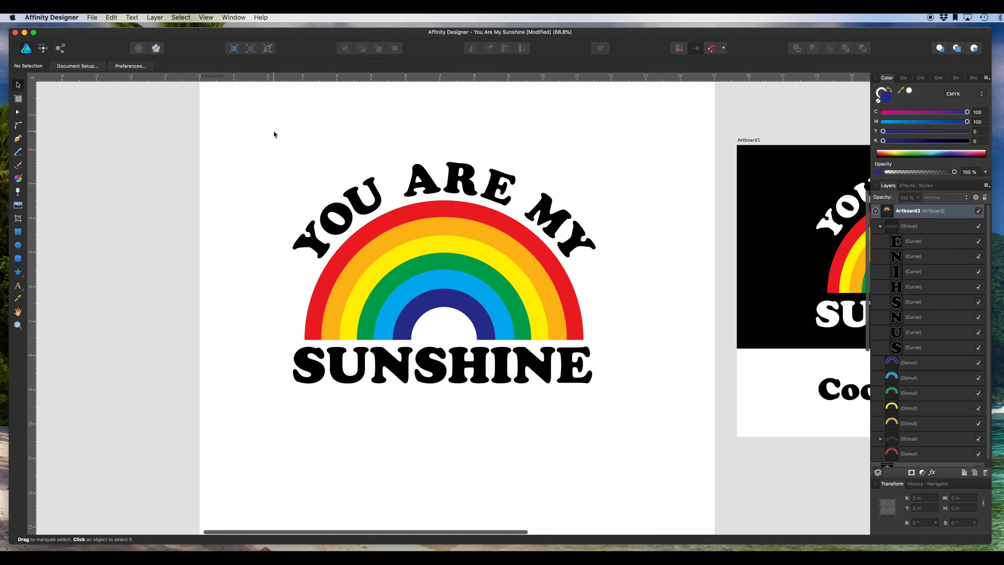
scroll(252, 127, "down", 1)
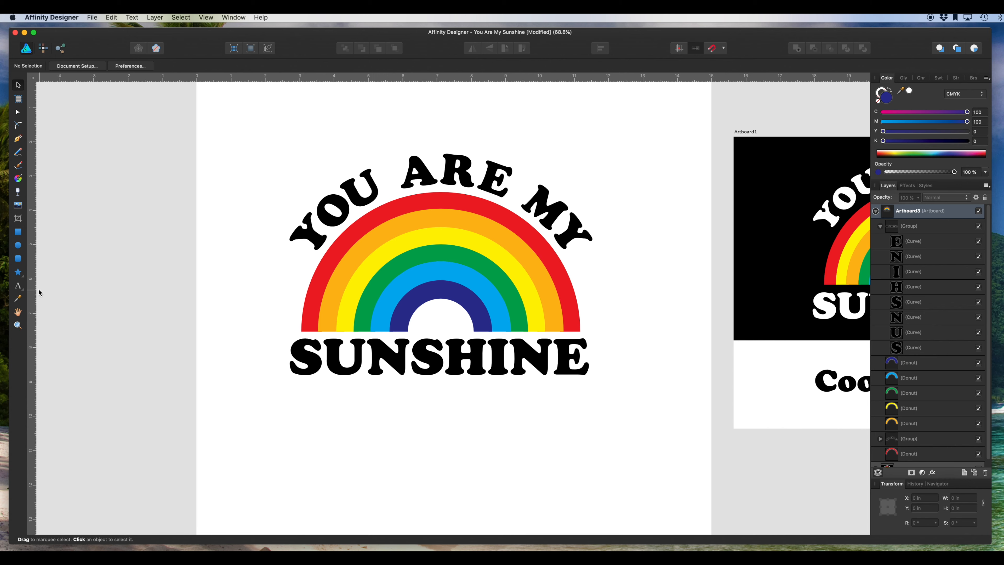
left_click_drag(34, 288, 290, 293)
left_click_drag(34, 282, 593, 302)
right_click(593, 303)
left_click(592, 294)
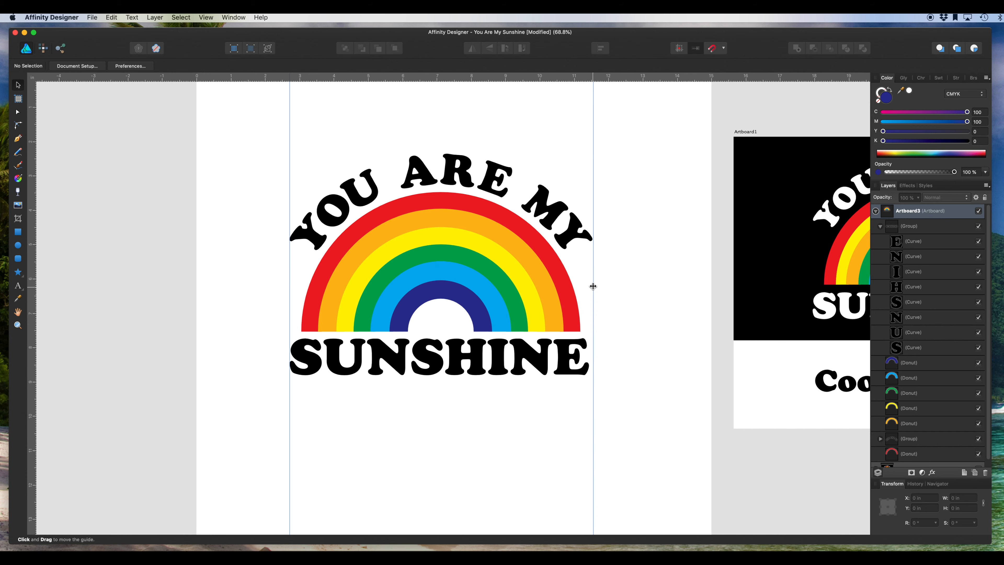
- Scale the SUNSHINE group proportionally to span both vertical guides, about 8.8 in wide, and nudge it slightly down
left_click(422, 357)
left_click_drag(588, 338, 592, 337)
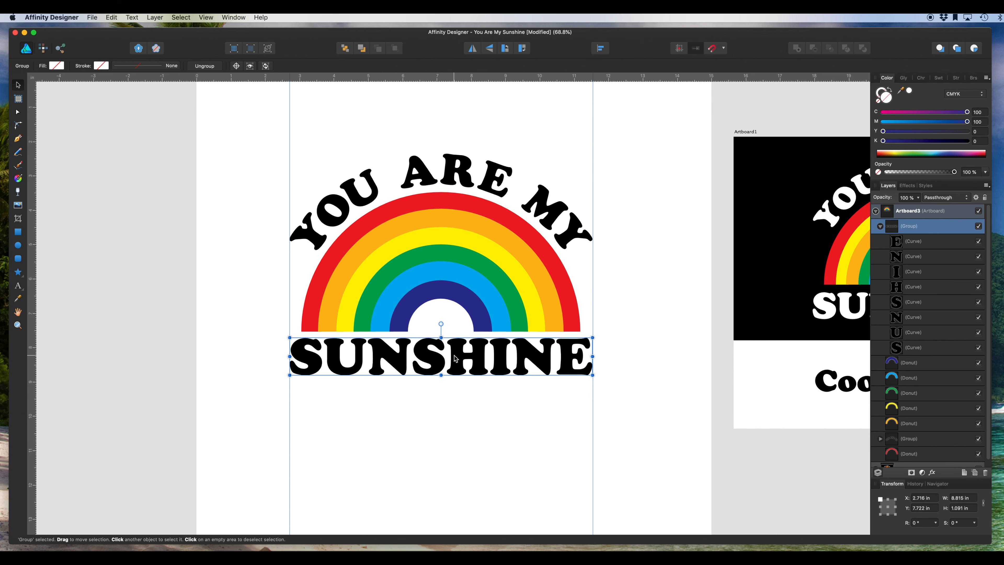
left_click_drag(437, 353, 438, 355)
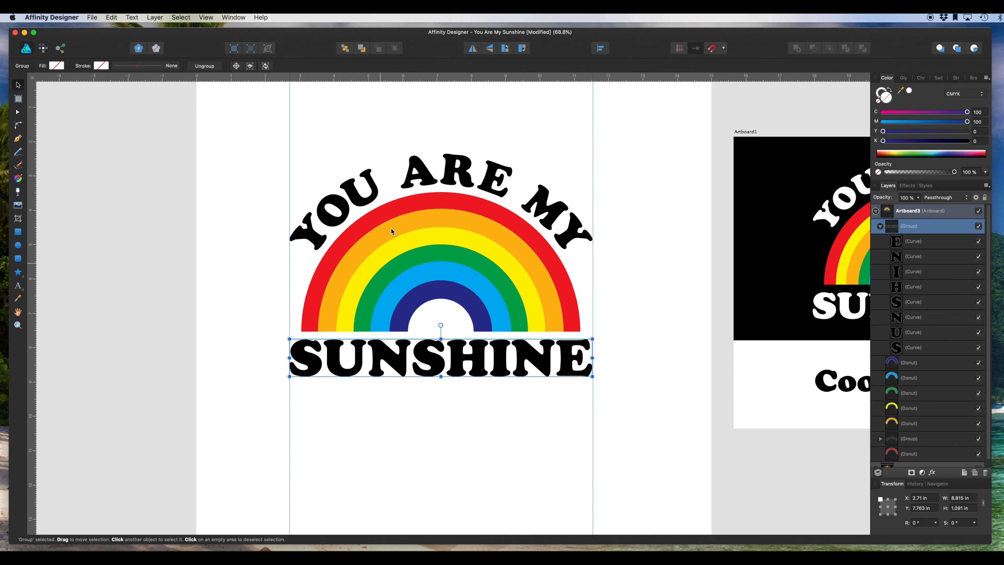
- Remove both vertical guides from the artboard
left_click(273, 172)
left_click_drag(289, 280, 16, 273)
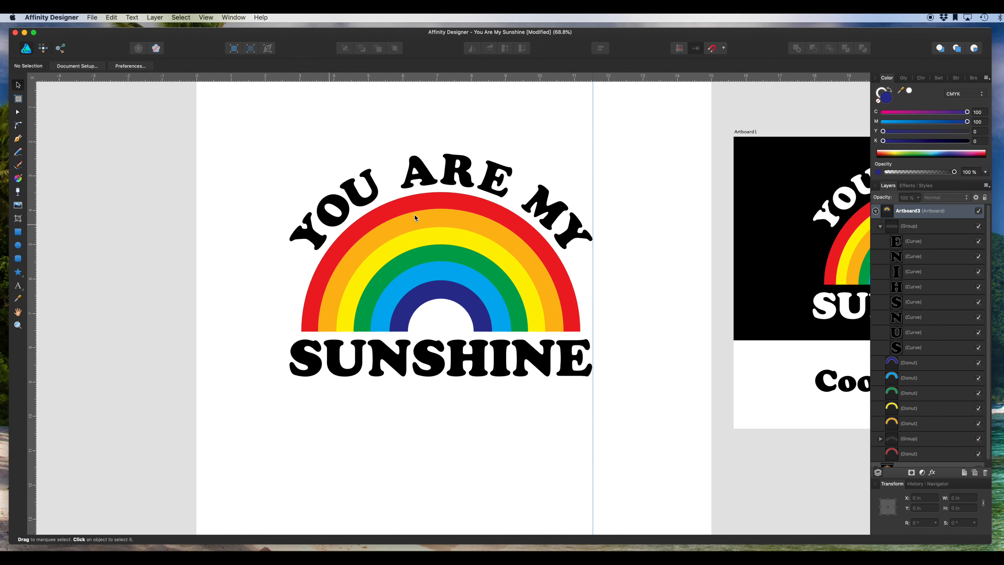
left_click_drag(591, 270, 32, 272)
- Group the rainbow bands and both lettering groups into one object
scroll(377, 182, "down", 2)
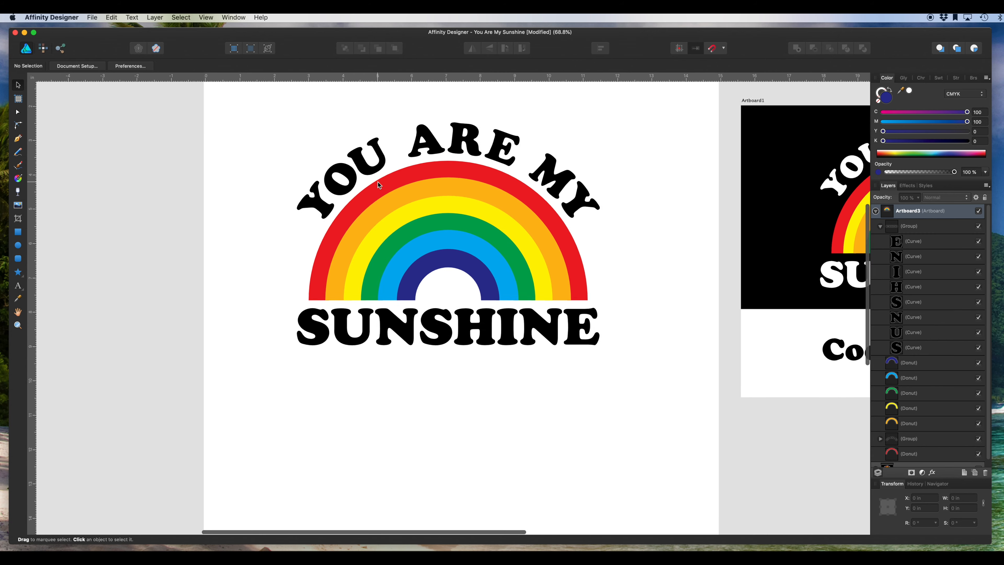
scroll(377, 188, "down", 3, "ctrl")
scroll(371, 201, "down", 2, "ctrl")
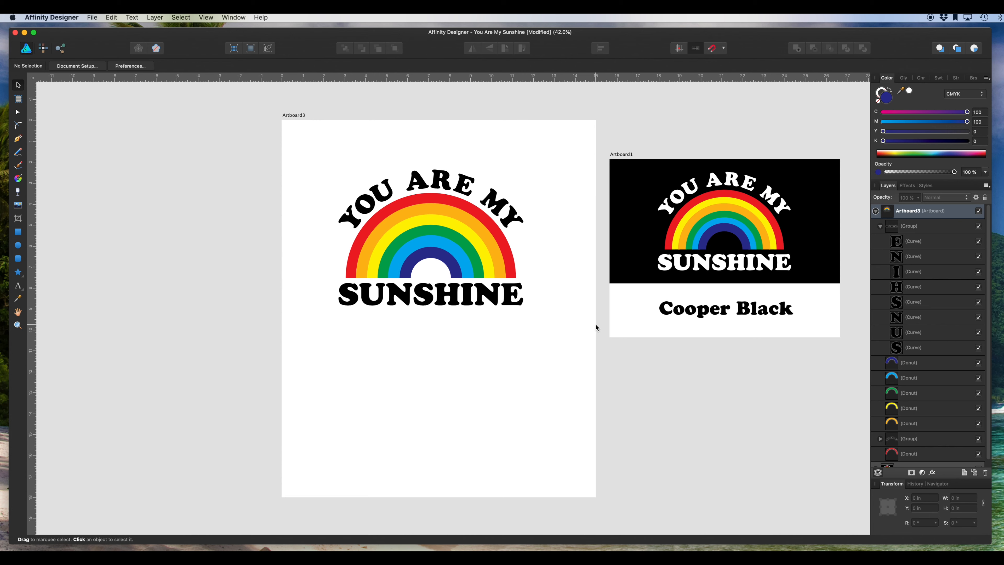
left_click_drag(312, 148, 547, 340)
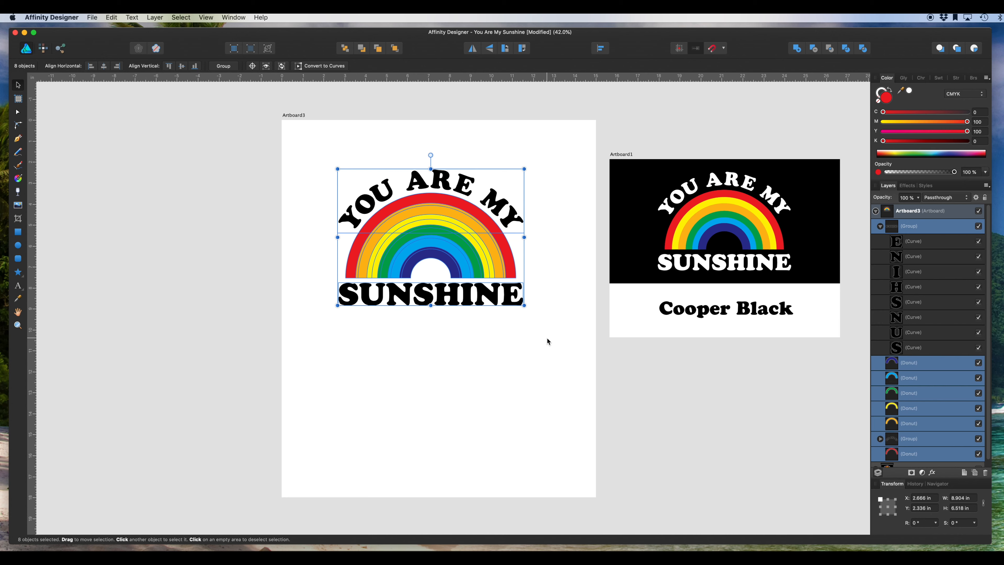
key("super+g")
left_click(465, 300)
mouse_move(465, 300)
left_mouse_down()
mouse_move(480, 303)
mouse_move(466, 300)
left_mouse_up()
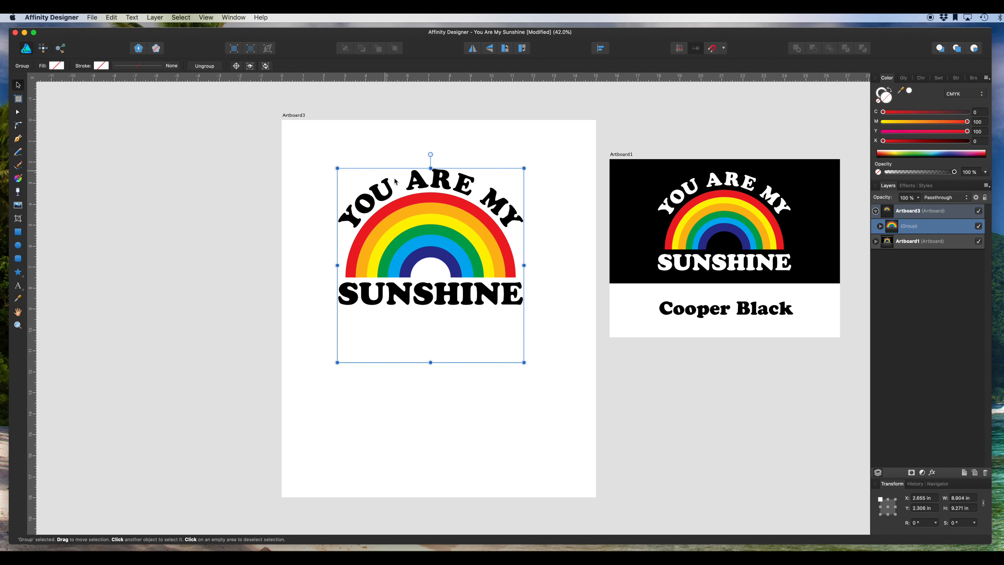
- Enlarge the grouped design proportionally to about 11.5 in wide and move it up on the artboard
left_click_drag(523, 362, 557, 398)
key("super+z")
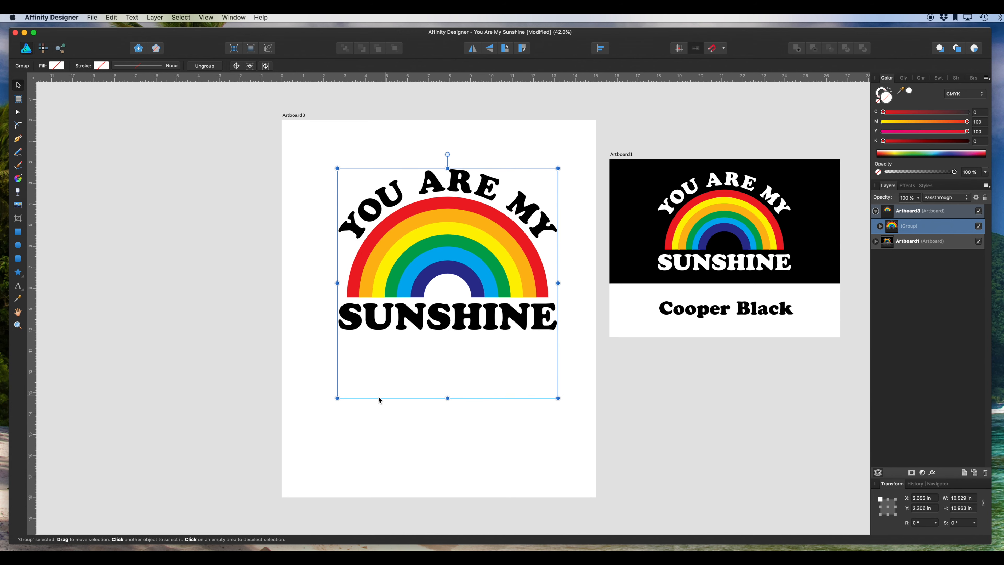
left_click_drag(337, 397, 316, 418)
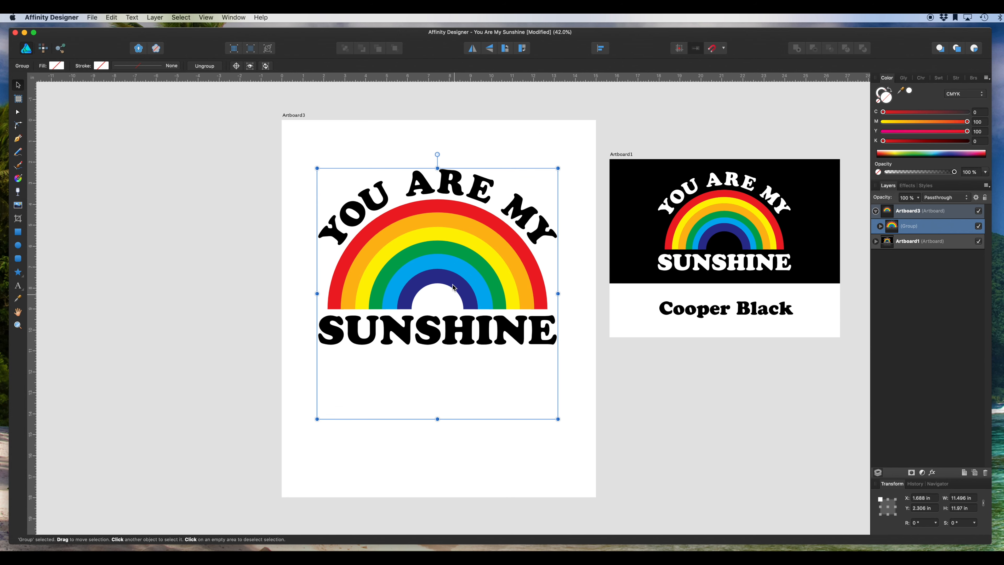
left_click_drag(445, 249, 445, 234)
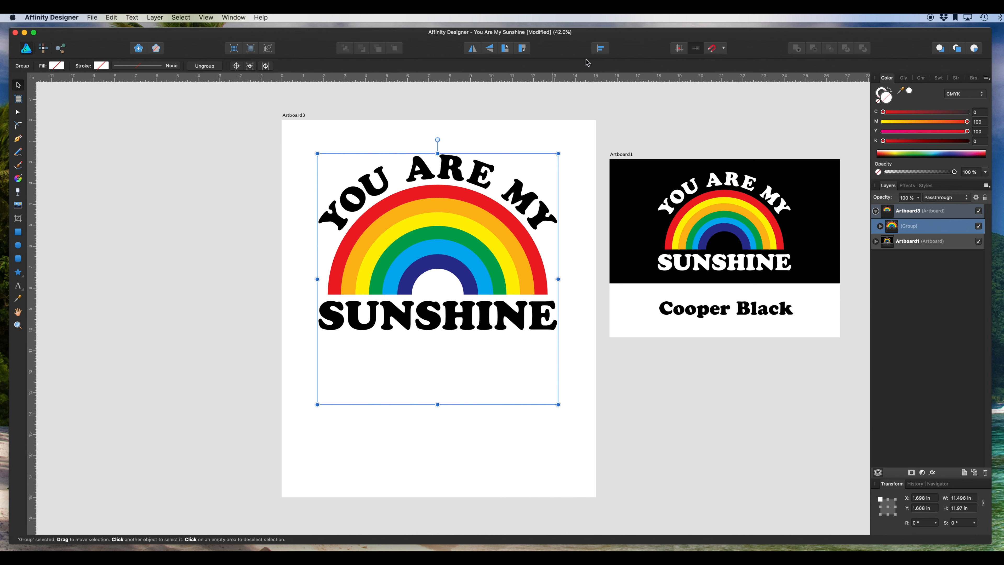
- Center the grouped design horizontally and vertically on the artboard
left_click(600, 49)
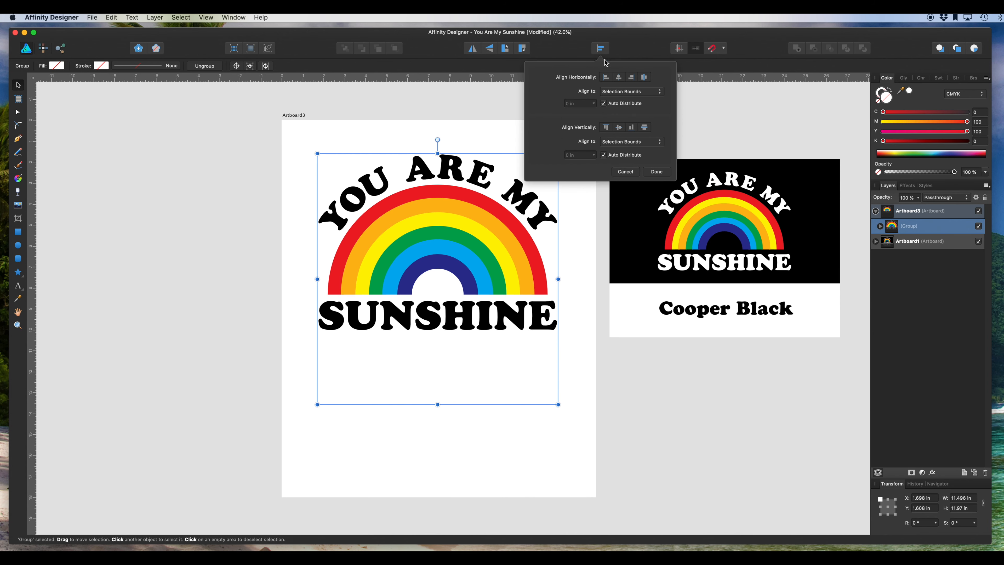
left_click(618, 77)
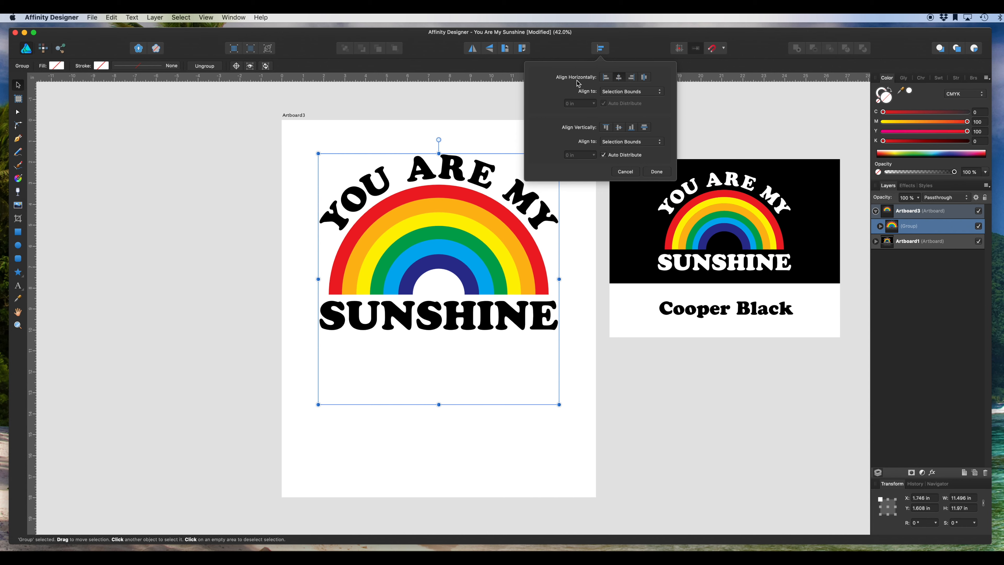
left_click(619, 128)
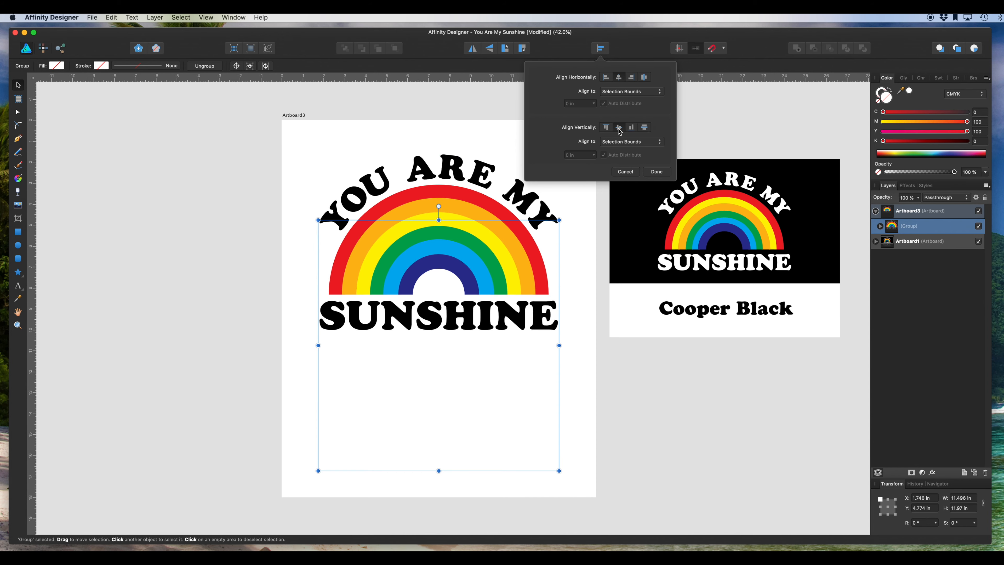
left_click(251, 161)
- Move the grouped design up to about 1.3 in below the artboard's top edge and center it horizontally
left_click(438, 274)
left_click_drag(437, 274, 430, 201)
left_click(600, 48)
left_click(619, 77)
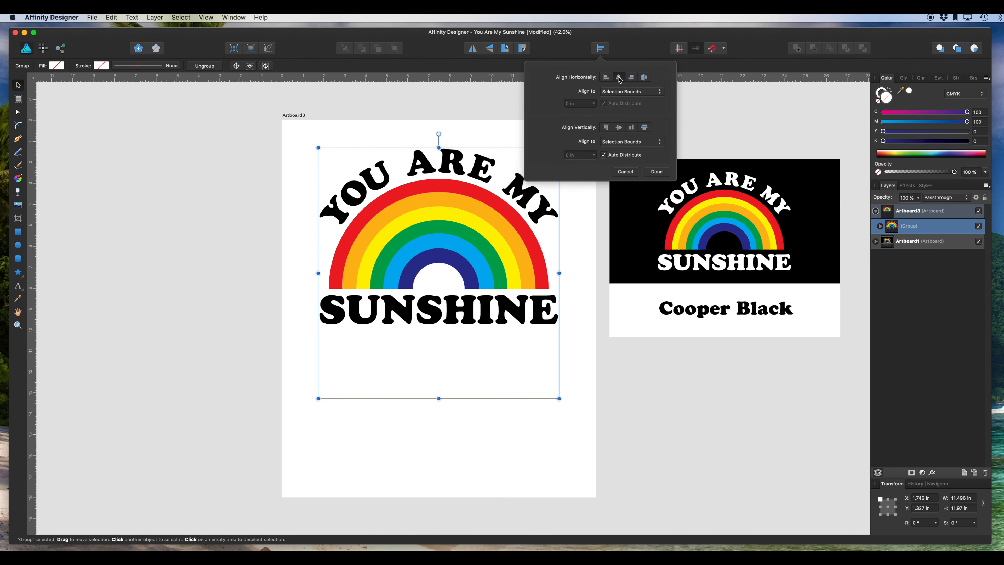
left_click(473, 103)
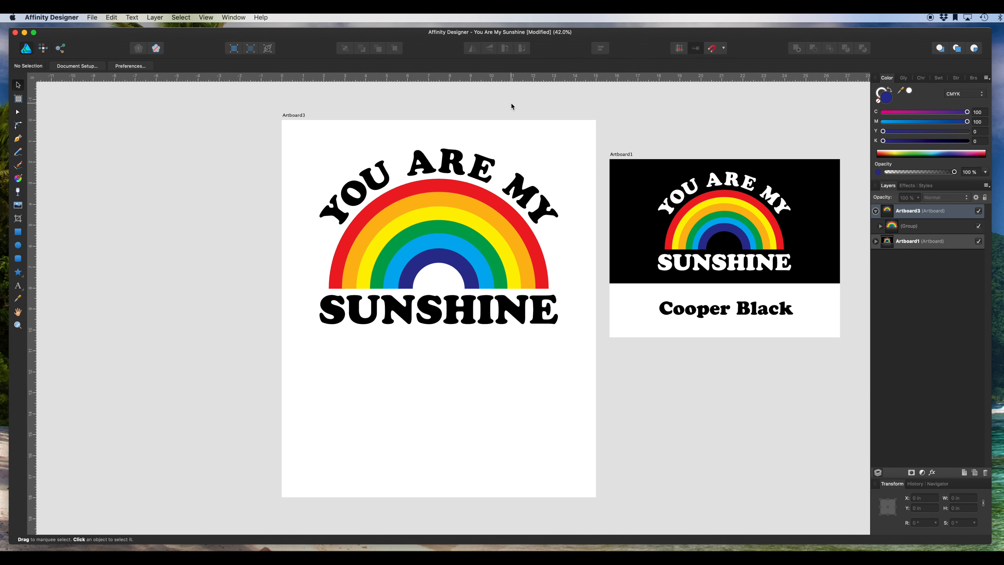
- Draw a background rectangle about 15.06 by 13.68 in over the upper part of Artboard3 and send it behind the design
scroll(512, 106, "up", 2)
scroll(511, 106, "left", 1)
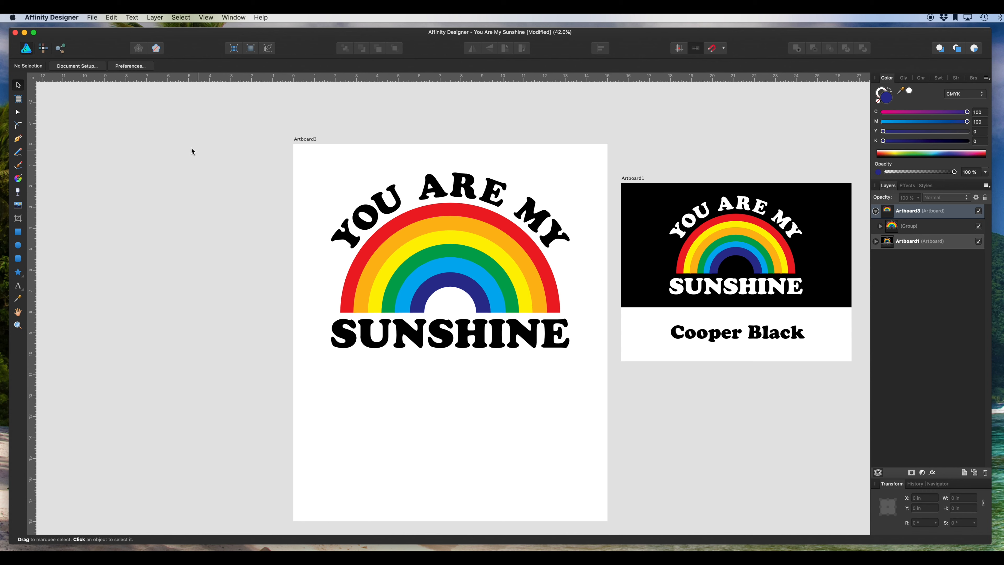
left_click(18, 232)
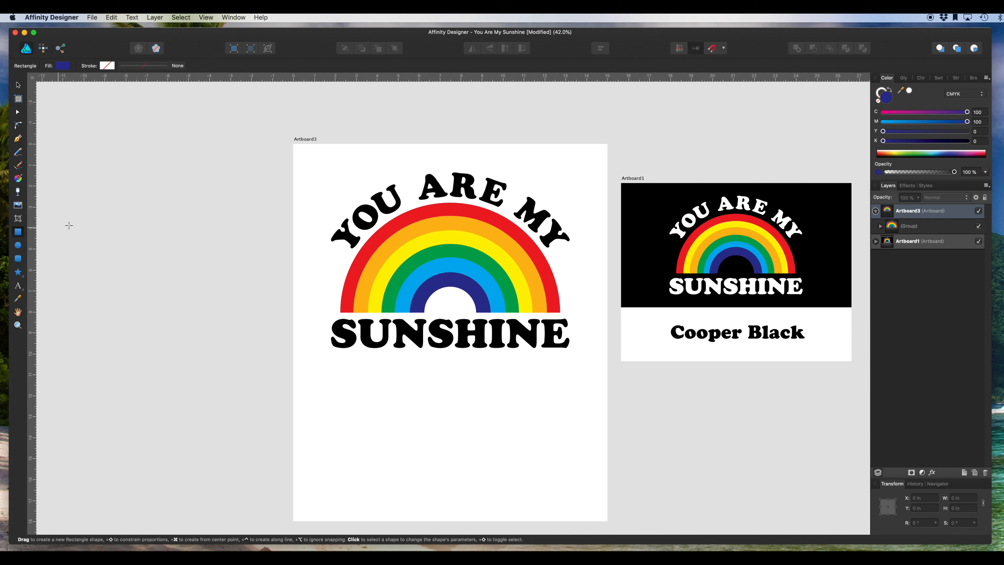
left_click_drag(293, 144, 608, 428)
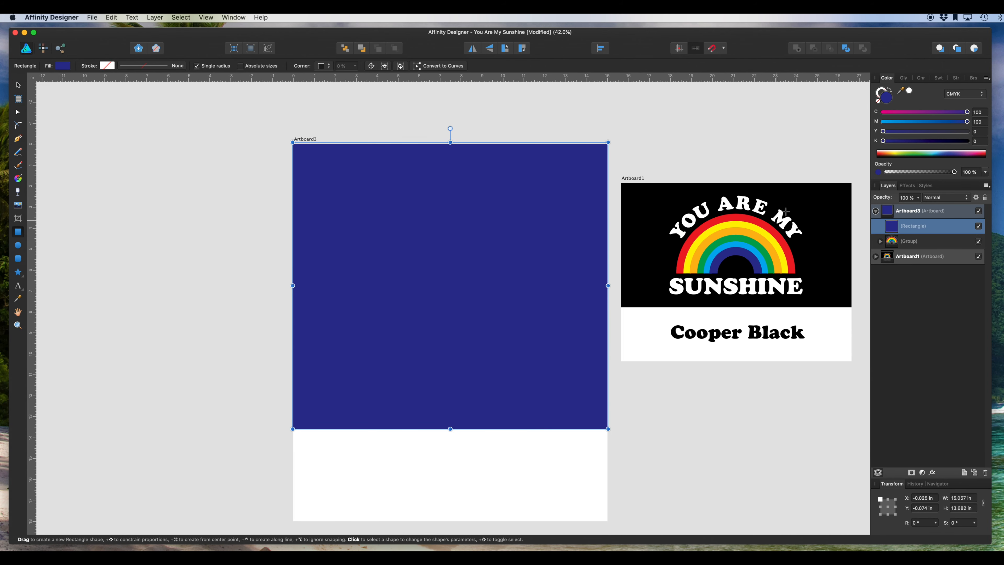
left_click(344, 49)
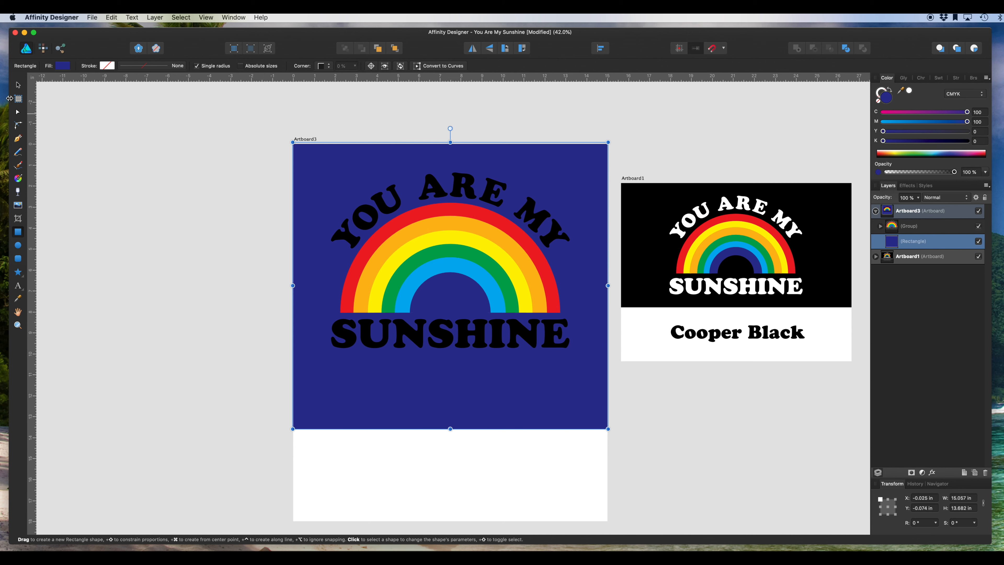
- Ungroup the rainbow design and fill the arched YOU ARE MY lettering with white (CMYK 0, 0, 0, 0)
key("v")
left_click(400, 197)
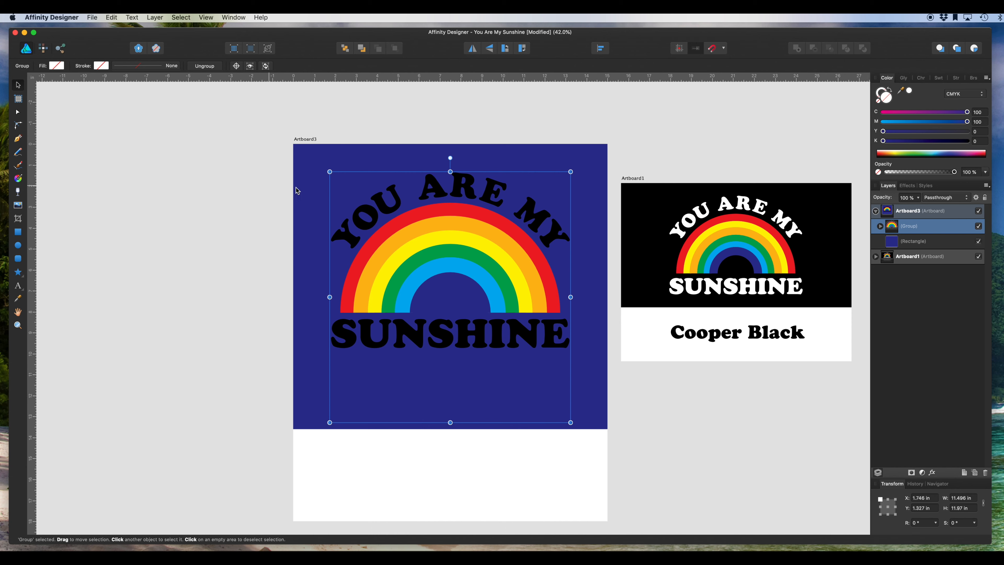
right_click(385, 209)
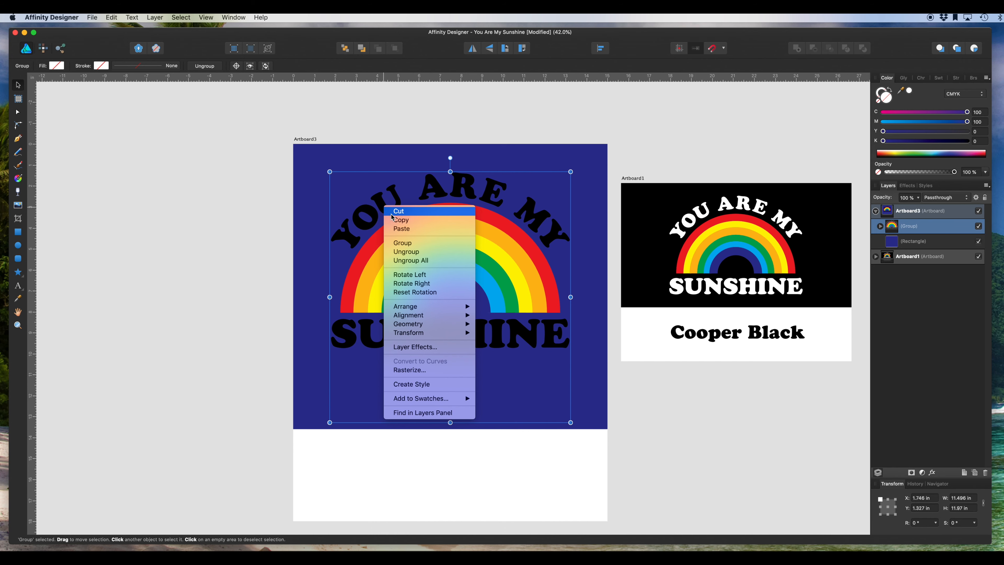
left_click(405, 252)
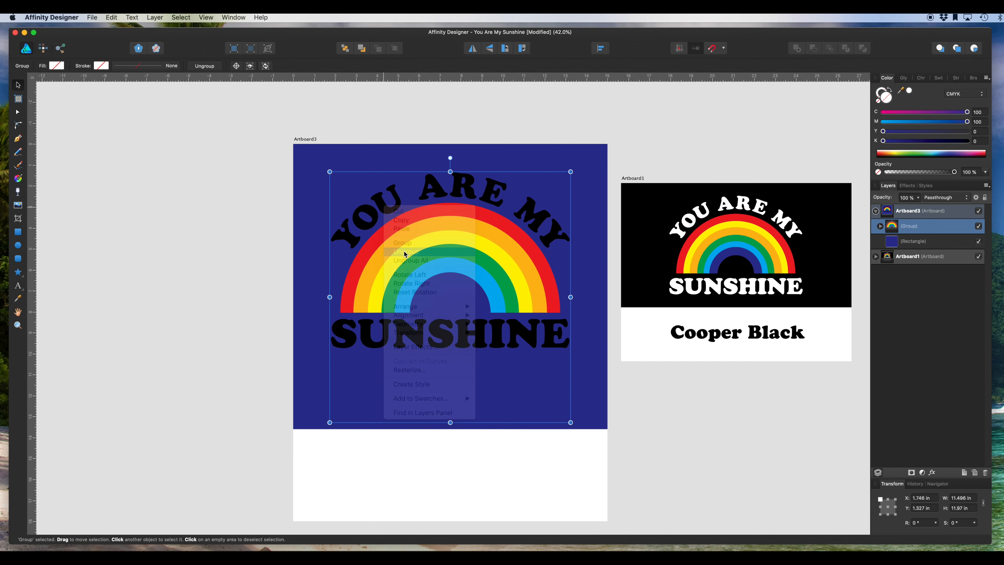
left_click(382, 210)
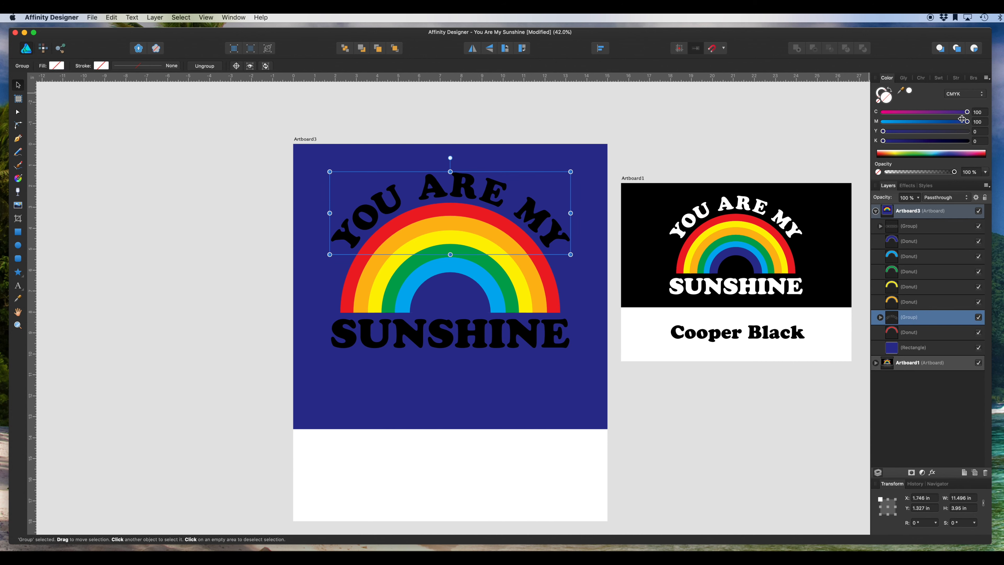
left_click_drag(965, 113, 882, 112)
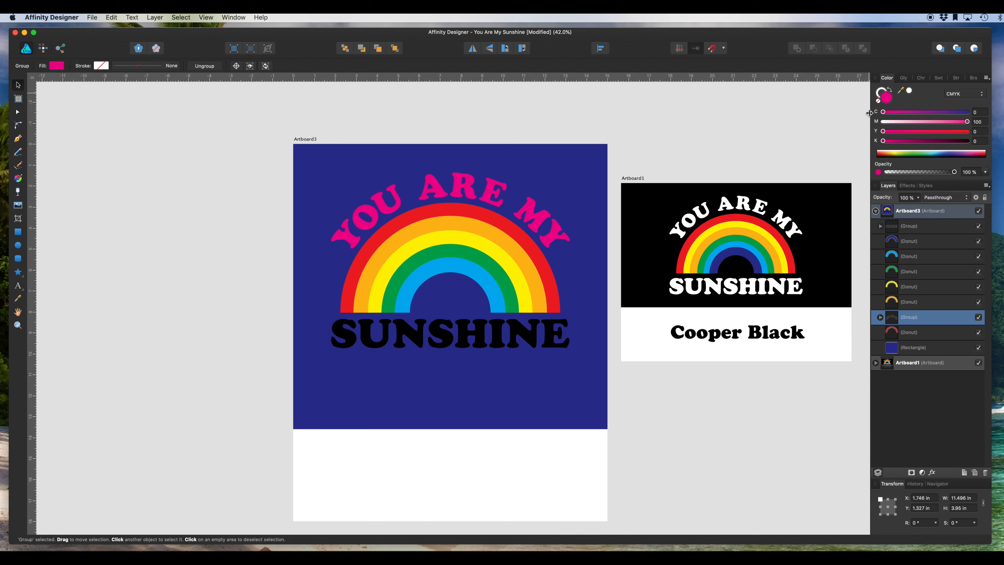
left_click_drag(960, 121, 857, 127)
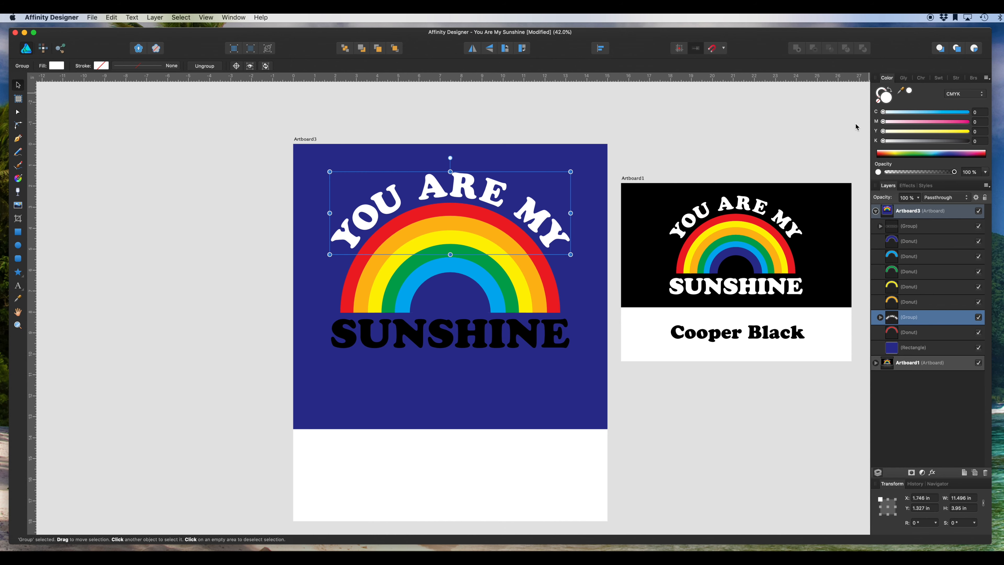
- Fill the SUNSHINE lettering below the rainbow with white (CMYK 0, 0, 0, 0)
left_click(490, 337)
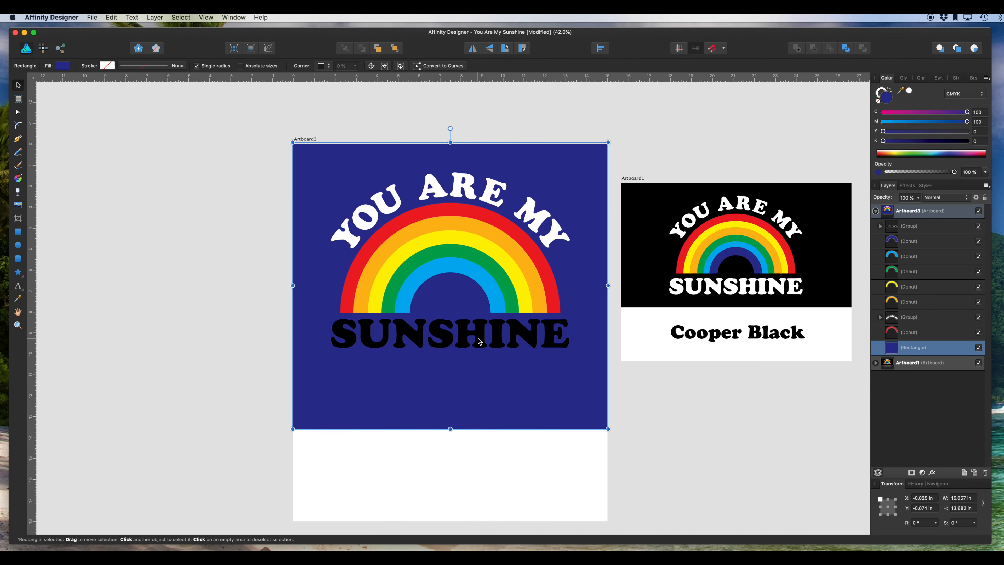
left_click(479, 341)
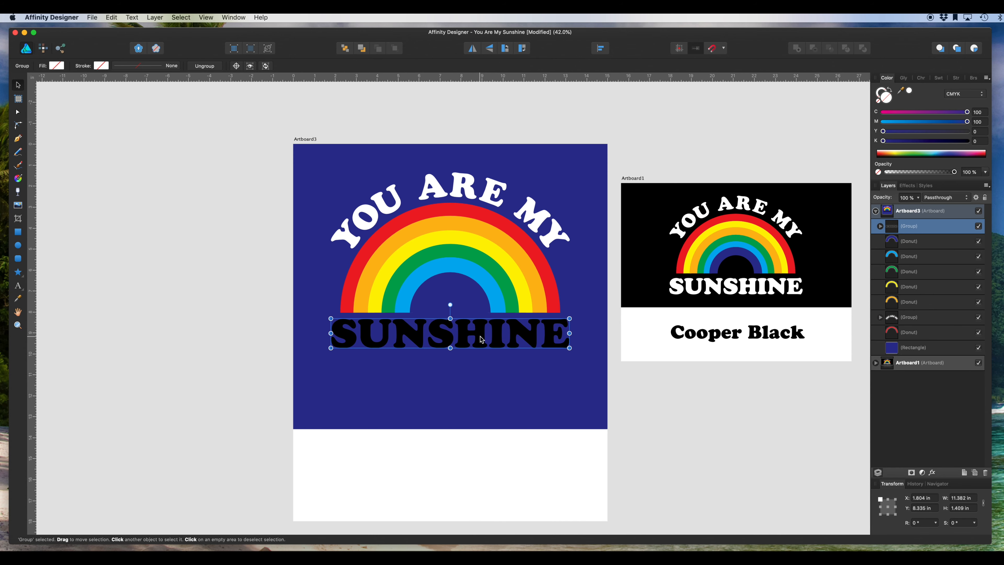
left_click(966, 113)
left_click_drag(938, 113, 806, 112)
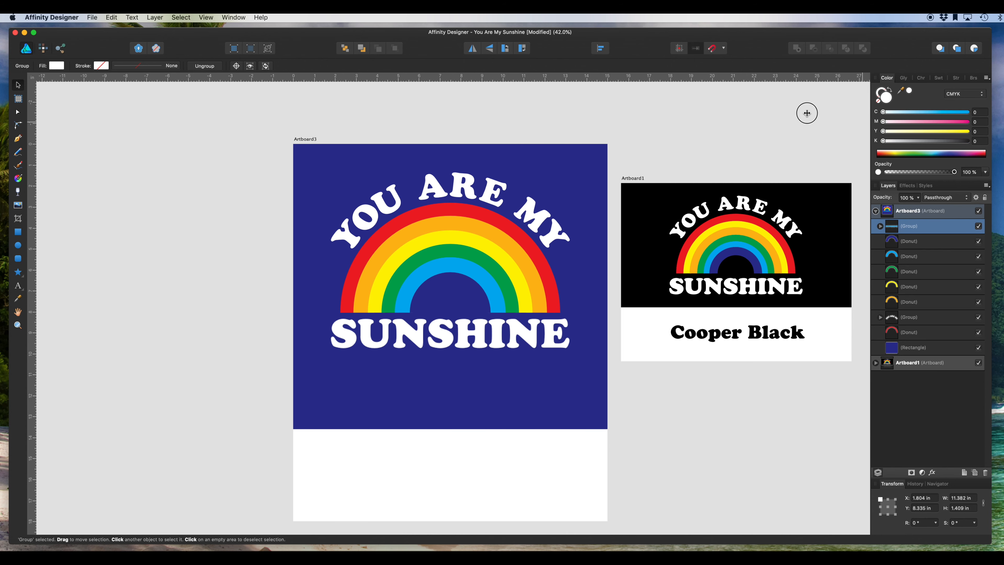
left_click(491, 124)
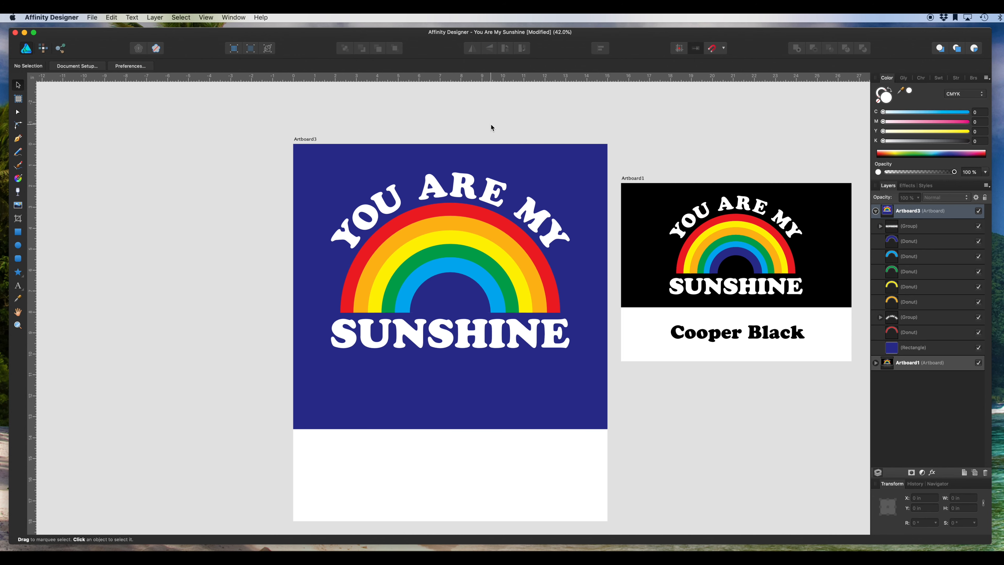
- Change the background rectangle's fill to black by setting its yellow and black values to 100
left_click(591, 179)
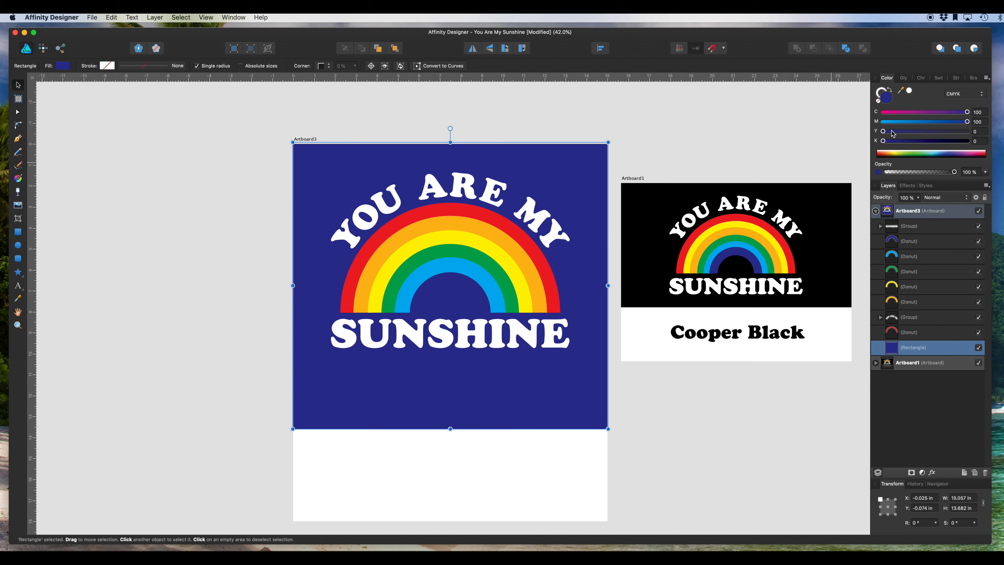
left_click_drag(884, 131, 967, 131)
left_click_drag(883, 141, 967, 140)
left_click(526, 127)
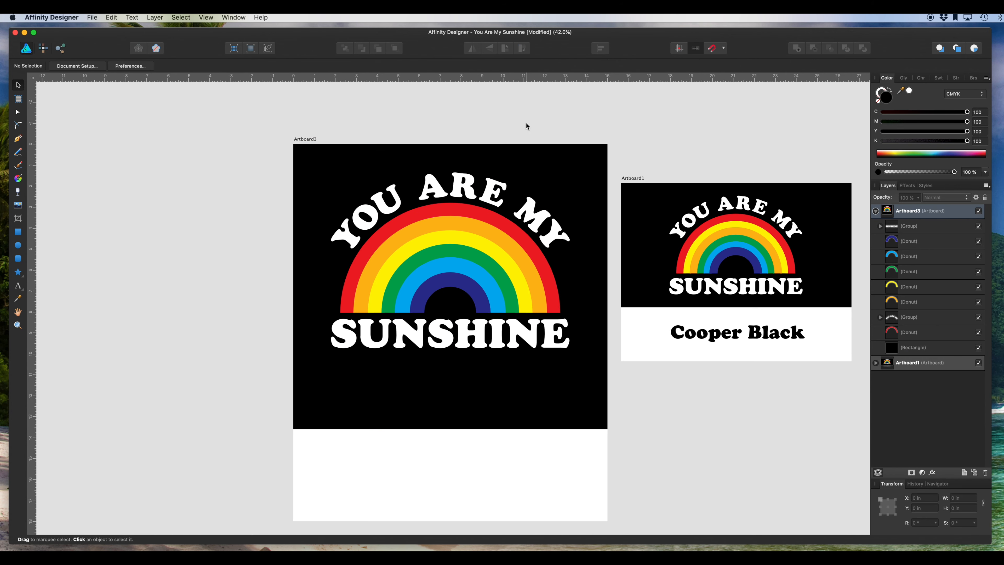
- Delete the black background rectangle behind the rainbow design on Artboard3
left_click(578, 180)
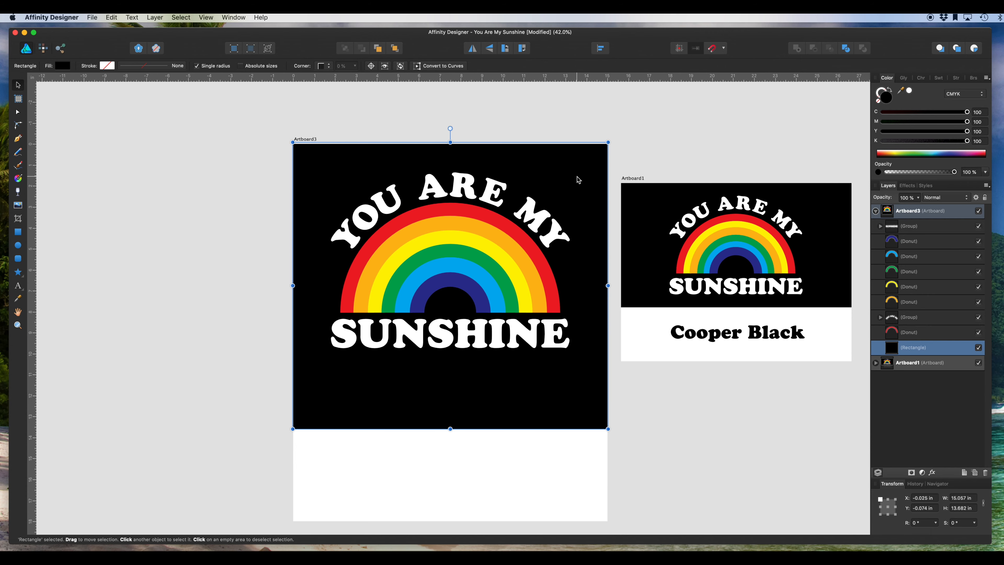
key("Delete")
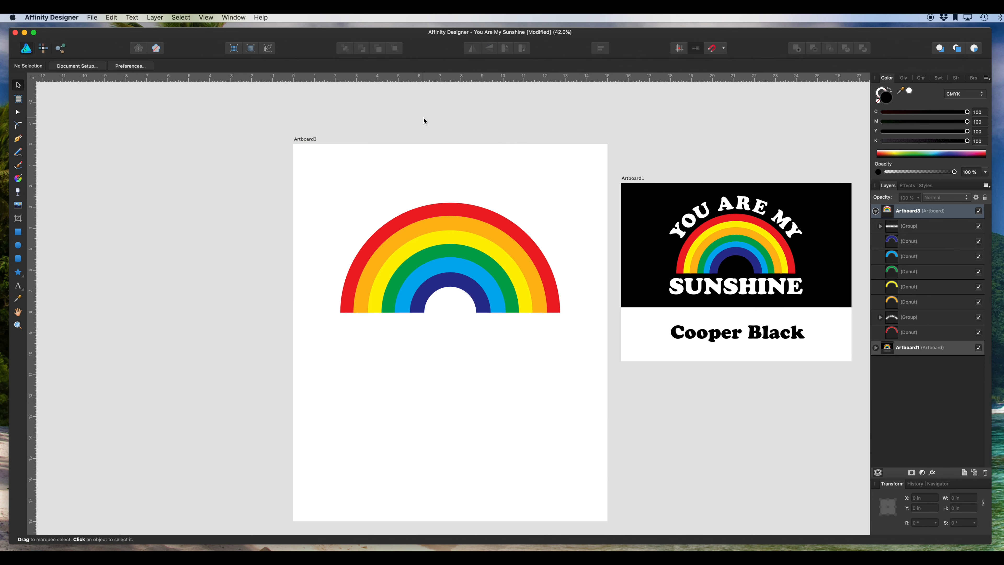
scroll(424, 120, "down", 1)
scroll(424, 120, "left", 1)
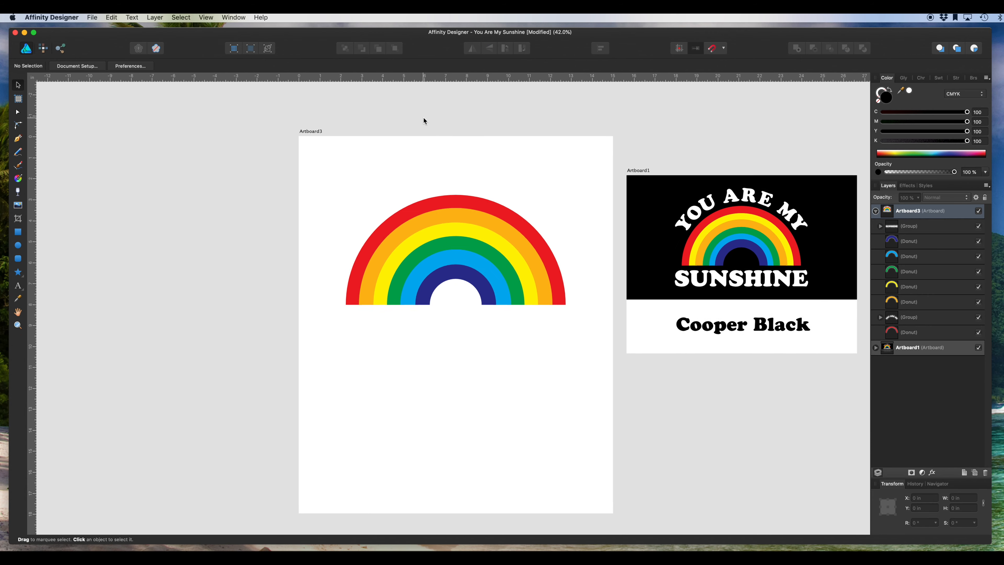
- Start exporting Artboard3 as a PNG at 4500 × 5400 px with the PNG-24 preset, up to choosing where to save it
left_click(309, 135)
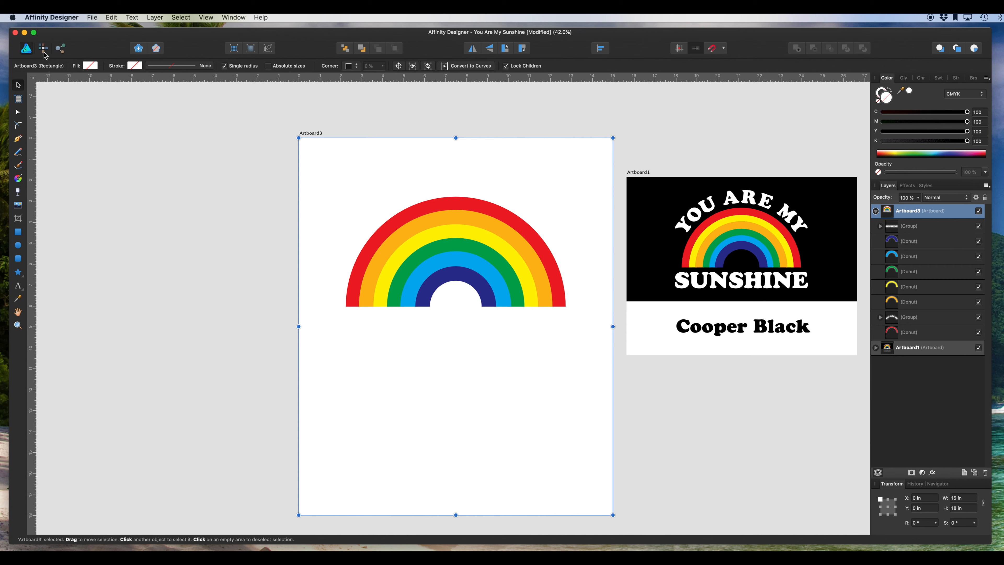
left_click(91, 17)
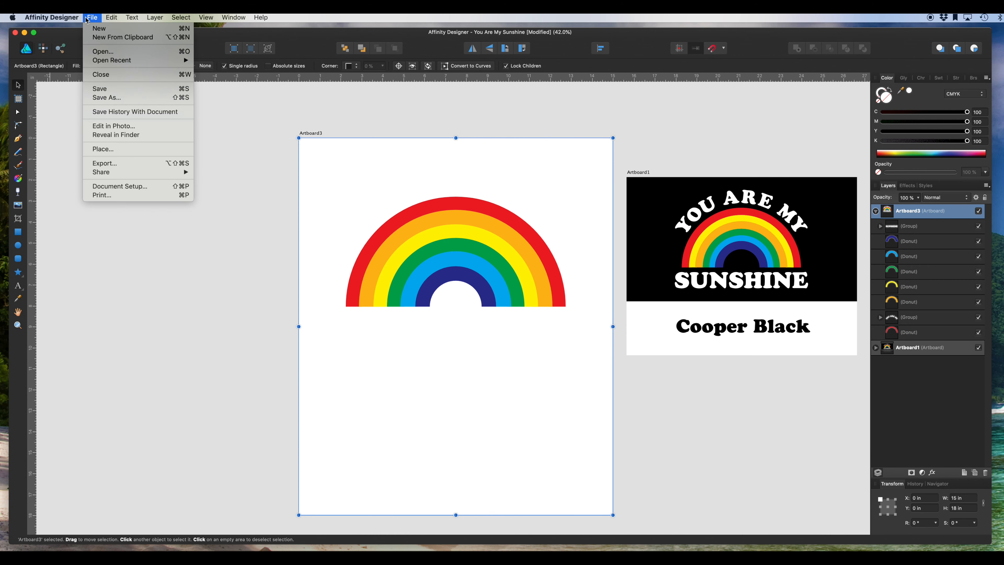
left_click(98, 165)
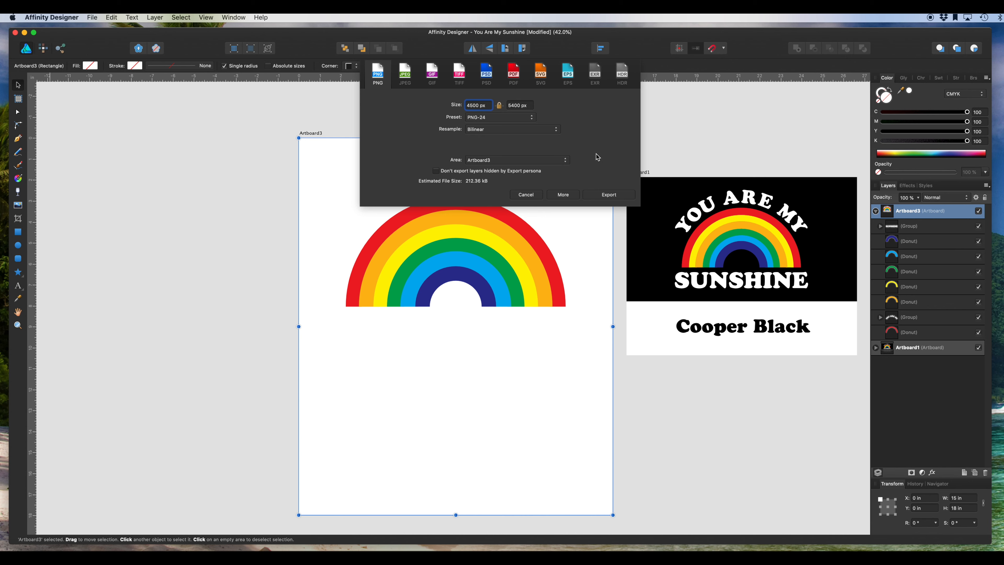
left_click(601, 196)
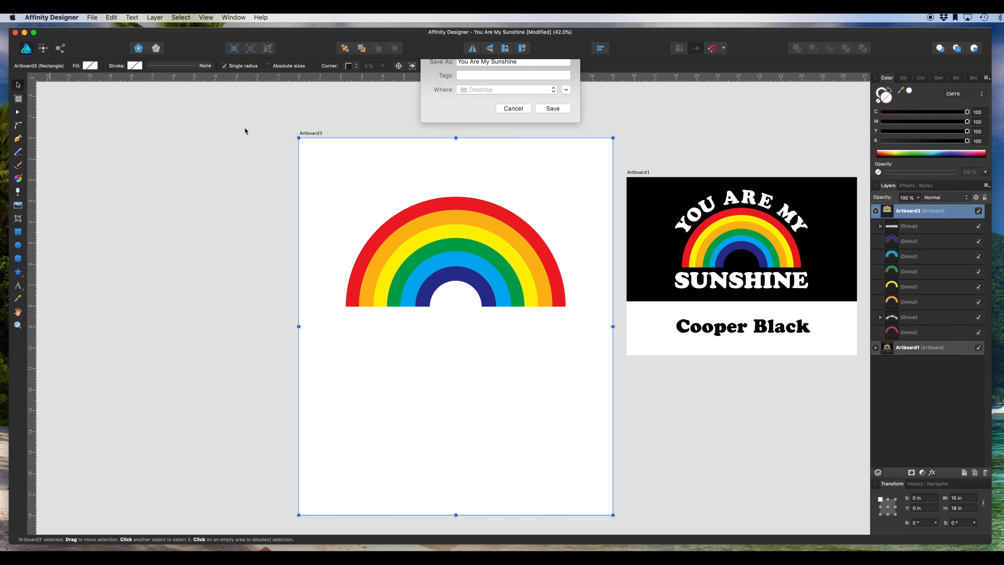
left_click(513, 119)
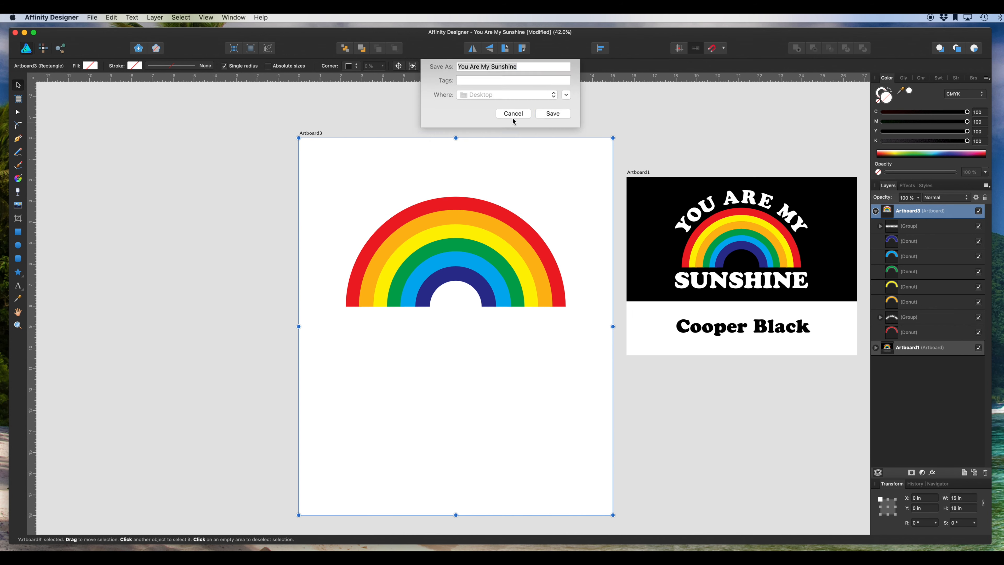